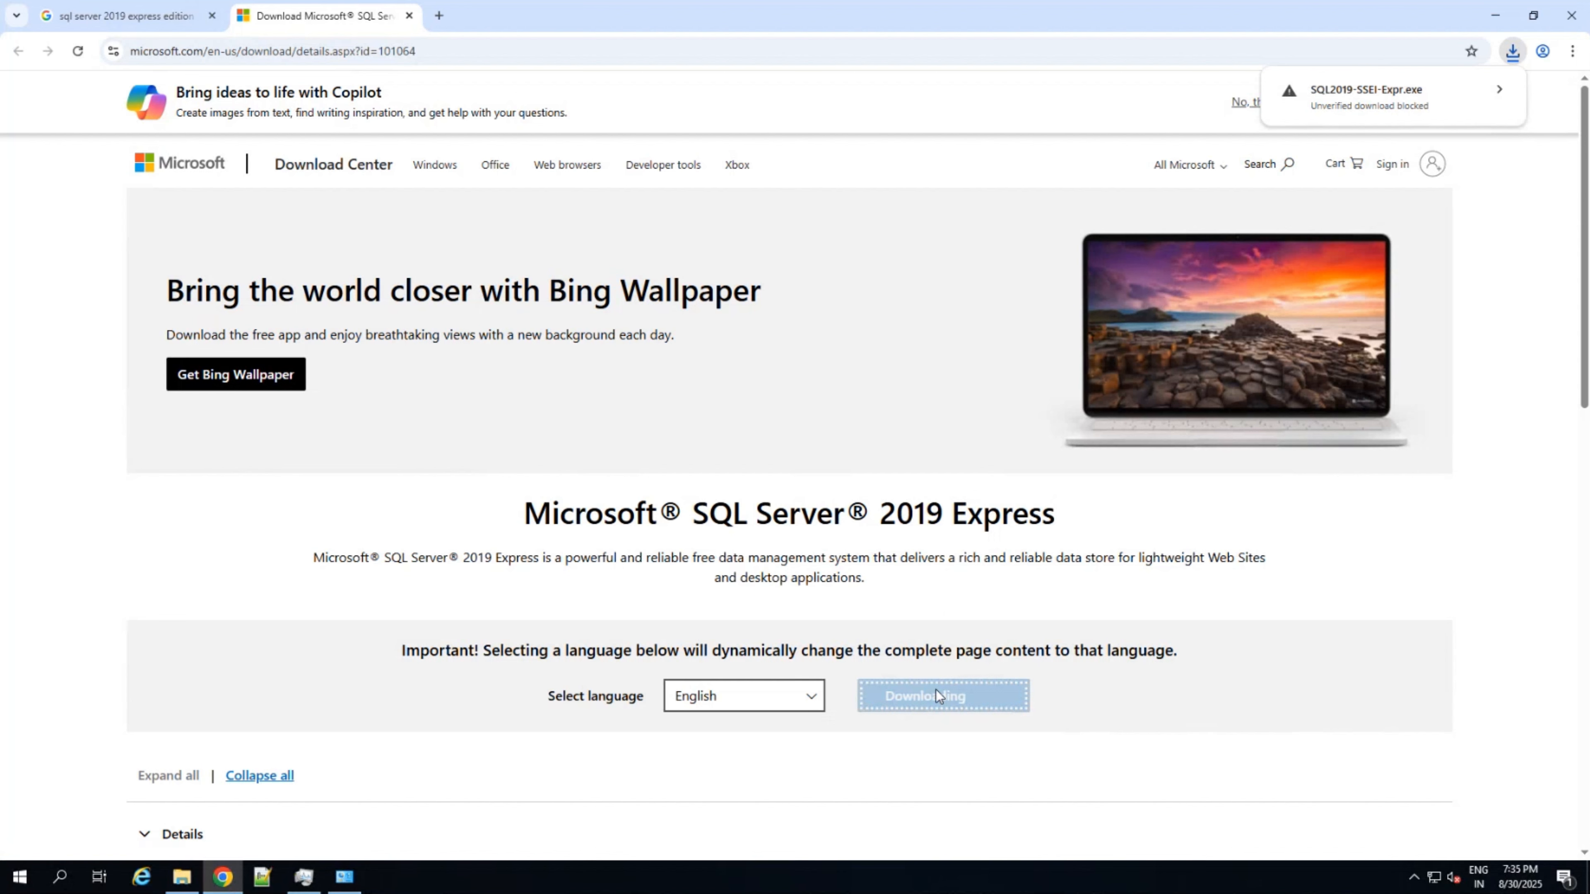
# - Keep the unverified SQL2019-SSEI-Expr.exe download and run it from the recent downloads
pyautogui.click(1502, 86)
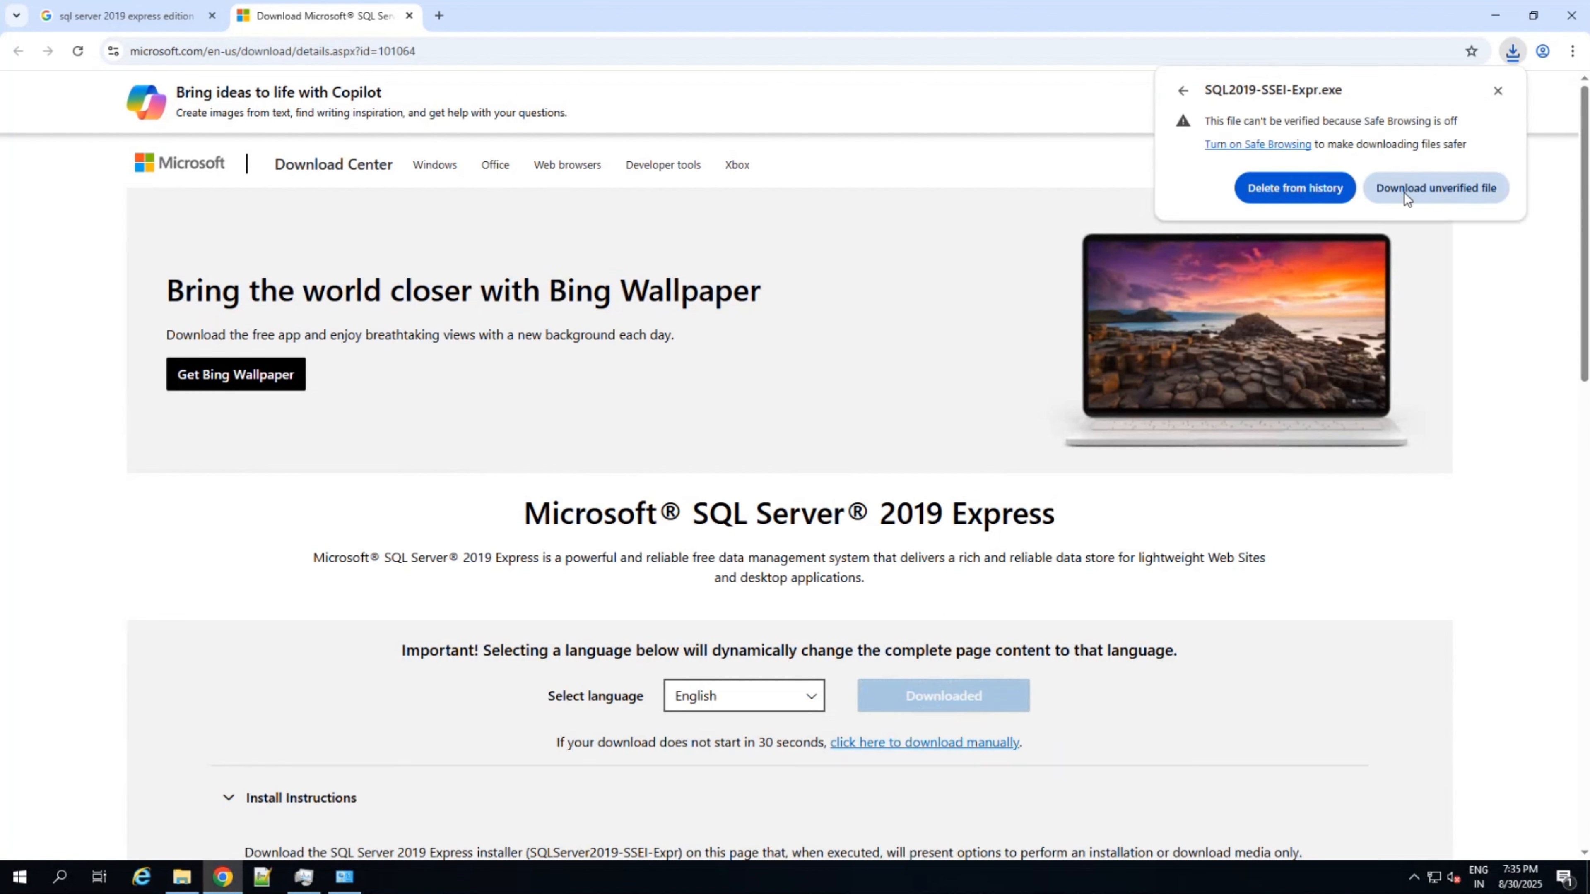
pyautogui.click(1400, 190)
pyautogui.click(1513, 52)
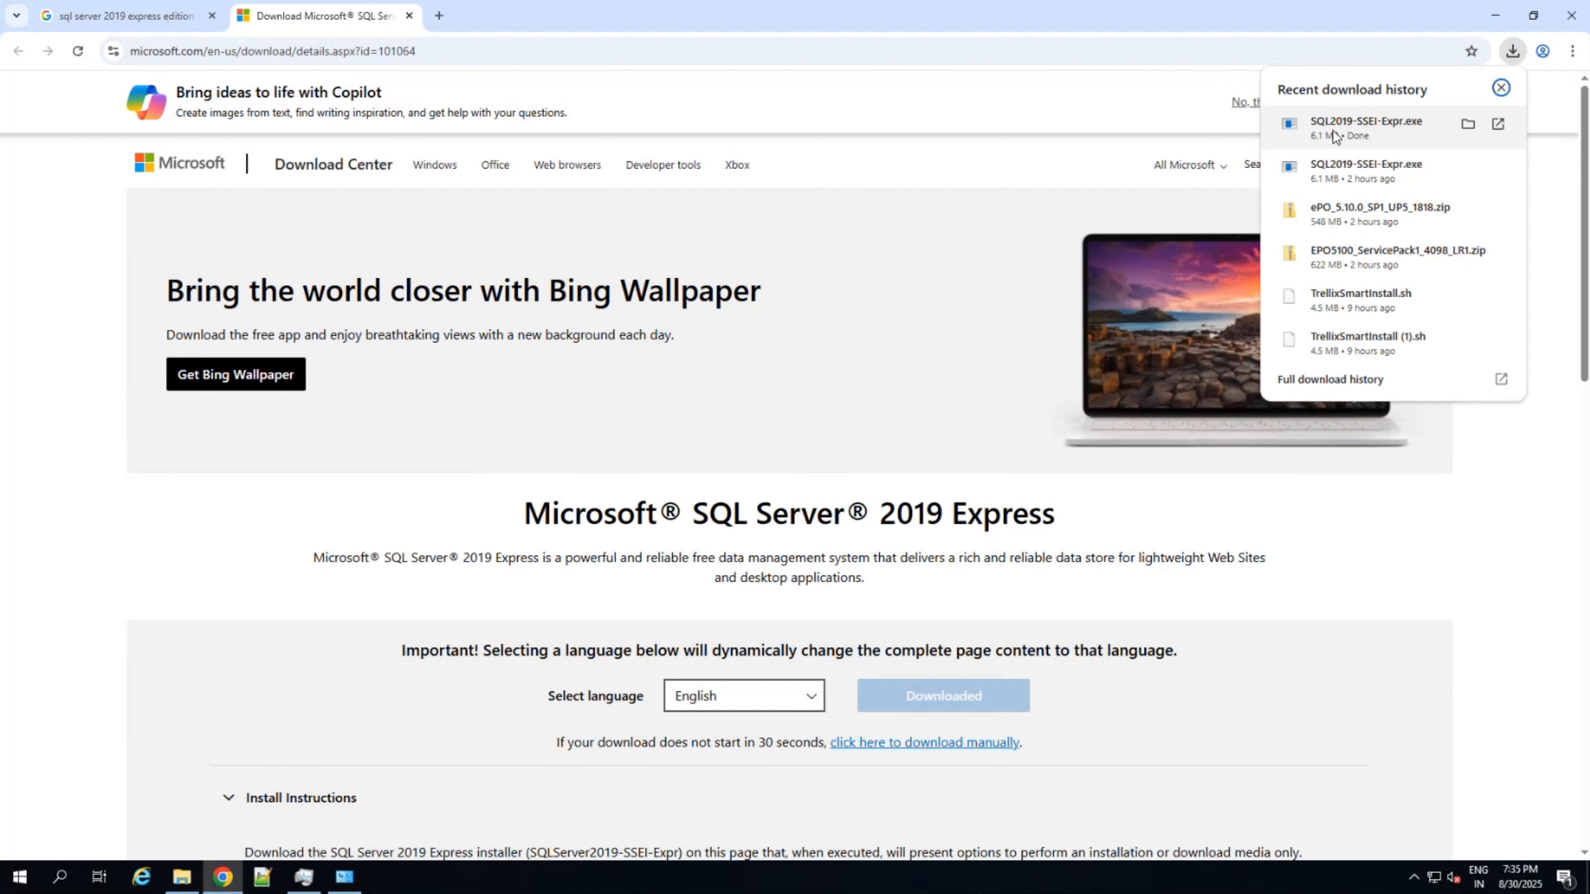
pyautogui.click(1319, 135)
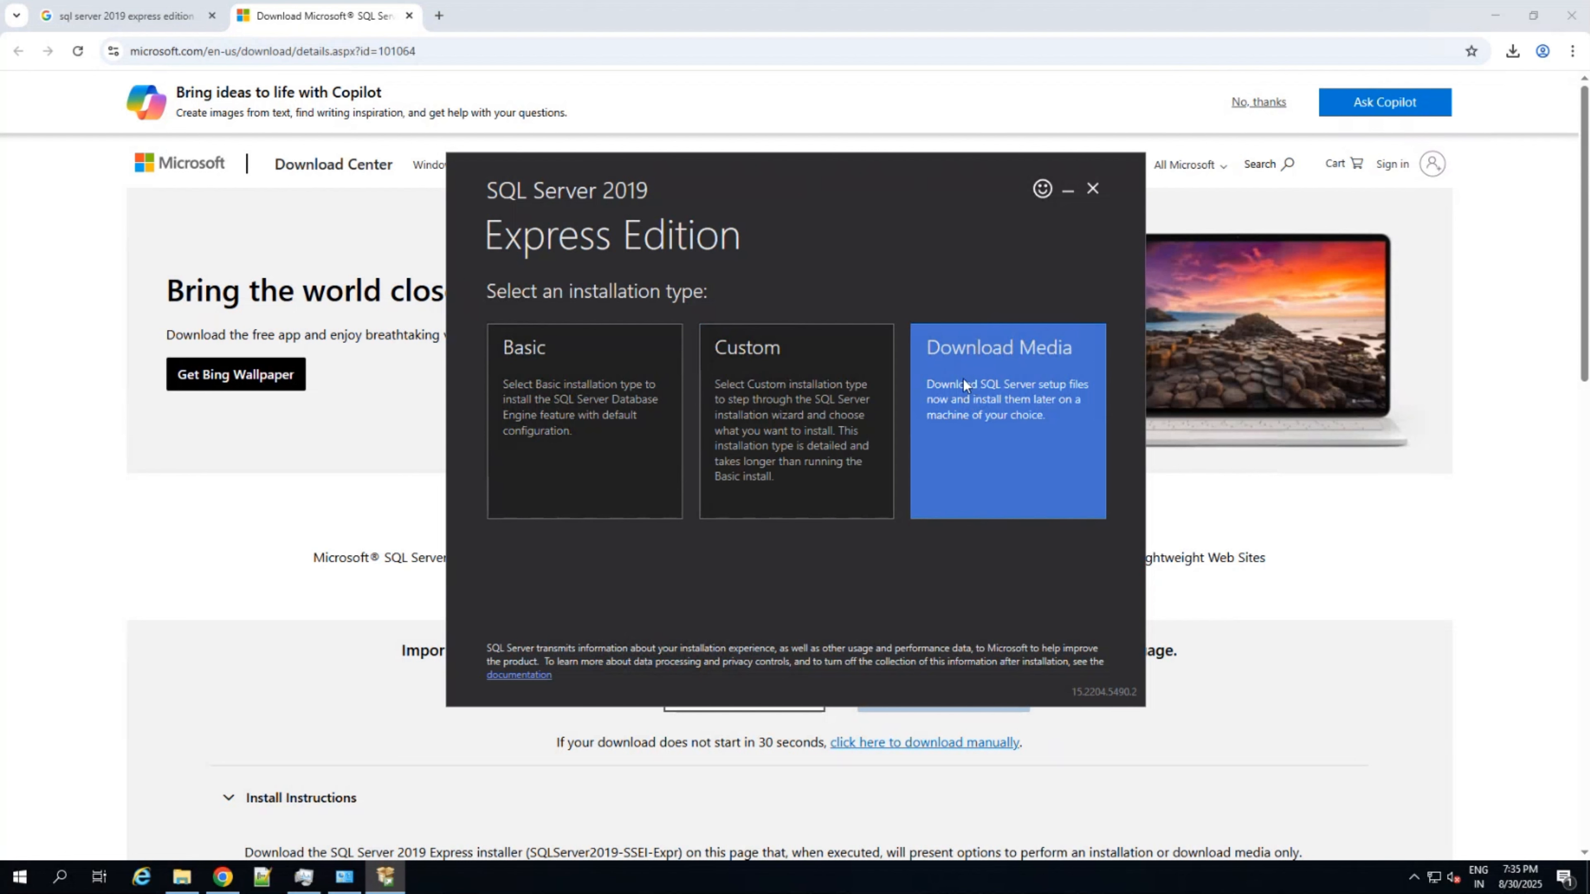
# - Locate SQLEXPRADV_x64_ENU.exe in the Downloads folder and exit the SQL Server 2019 Express Edition installer
pyautogui.click(181, 877)
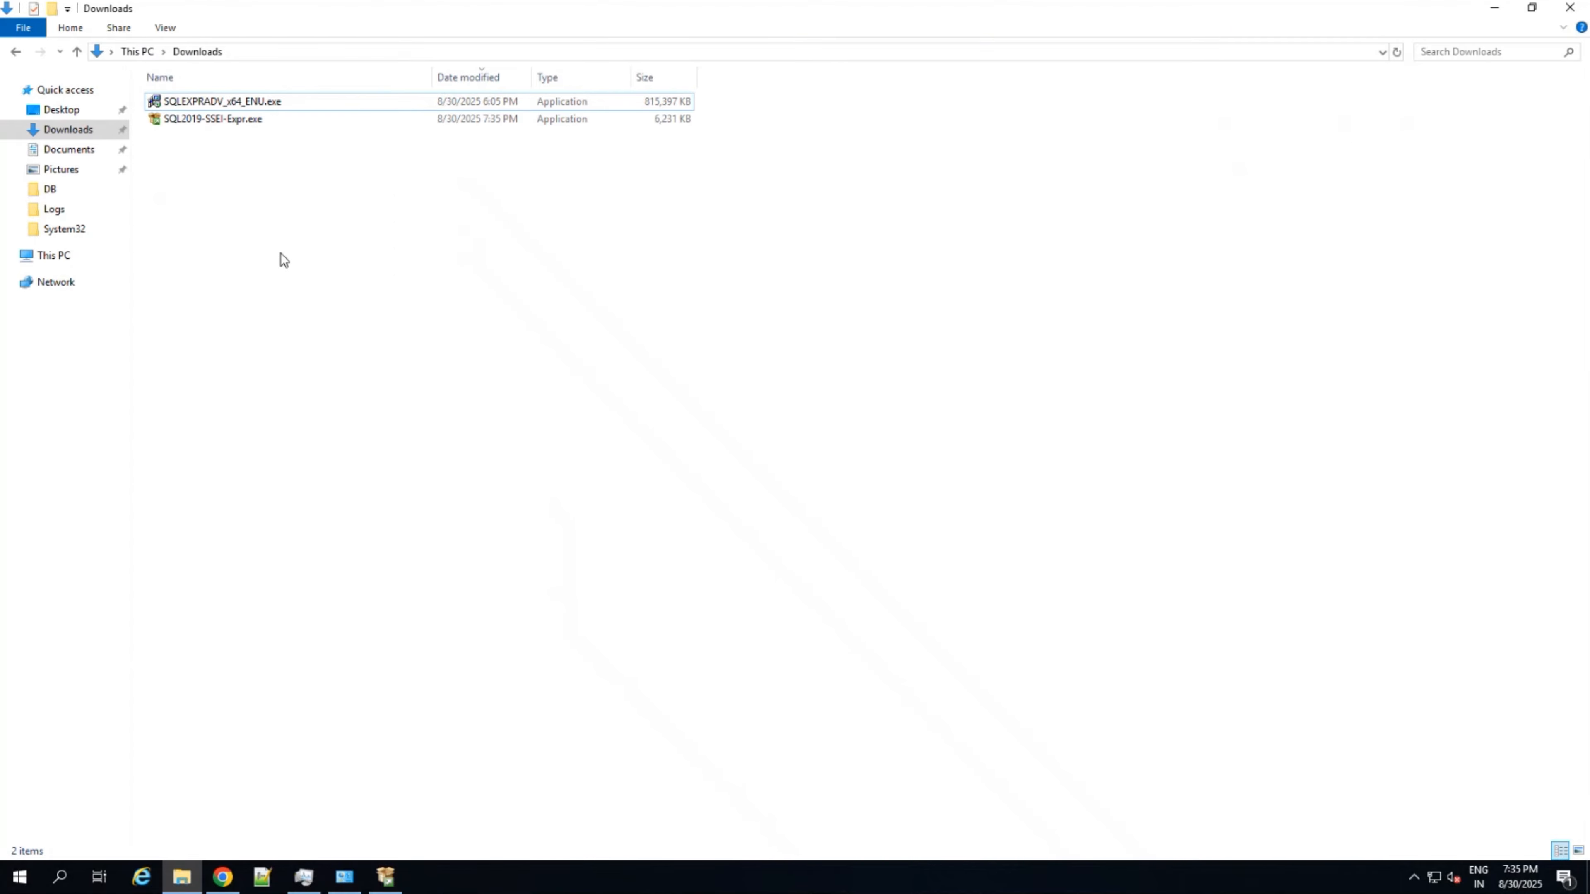
pyautogui.click(213, 119)
pyautogui.click(202, 102)
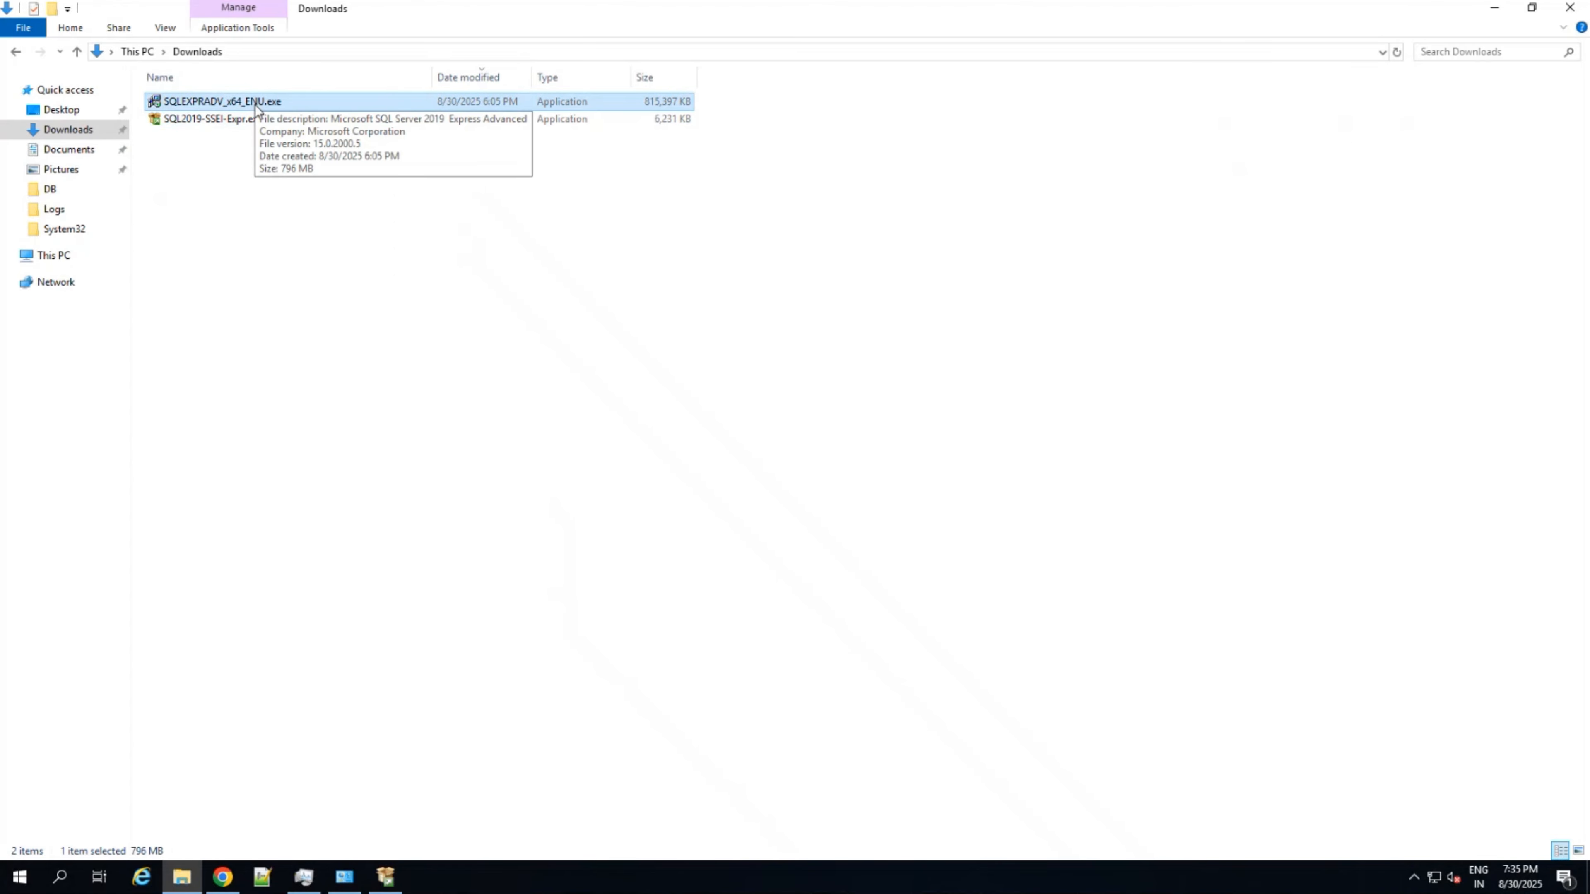
pyautogui.click(385, 877)
pyautogui.click(1092, 189)
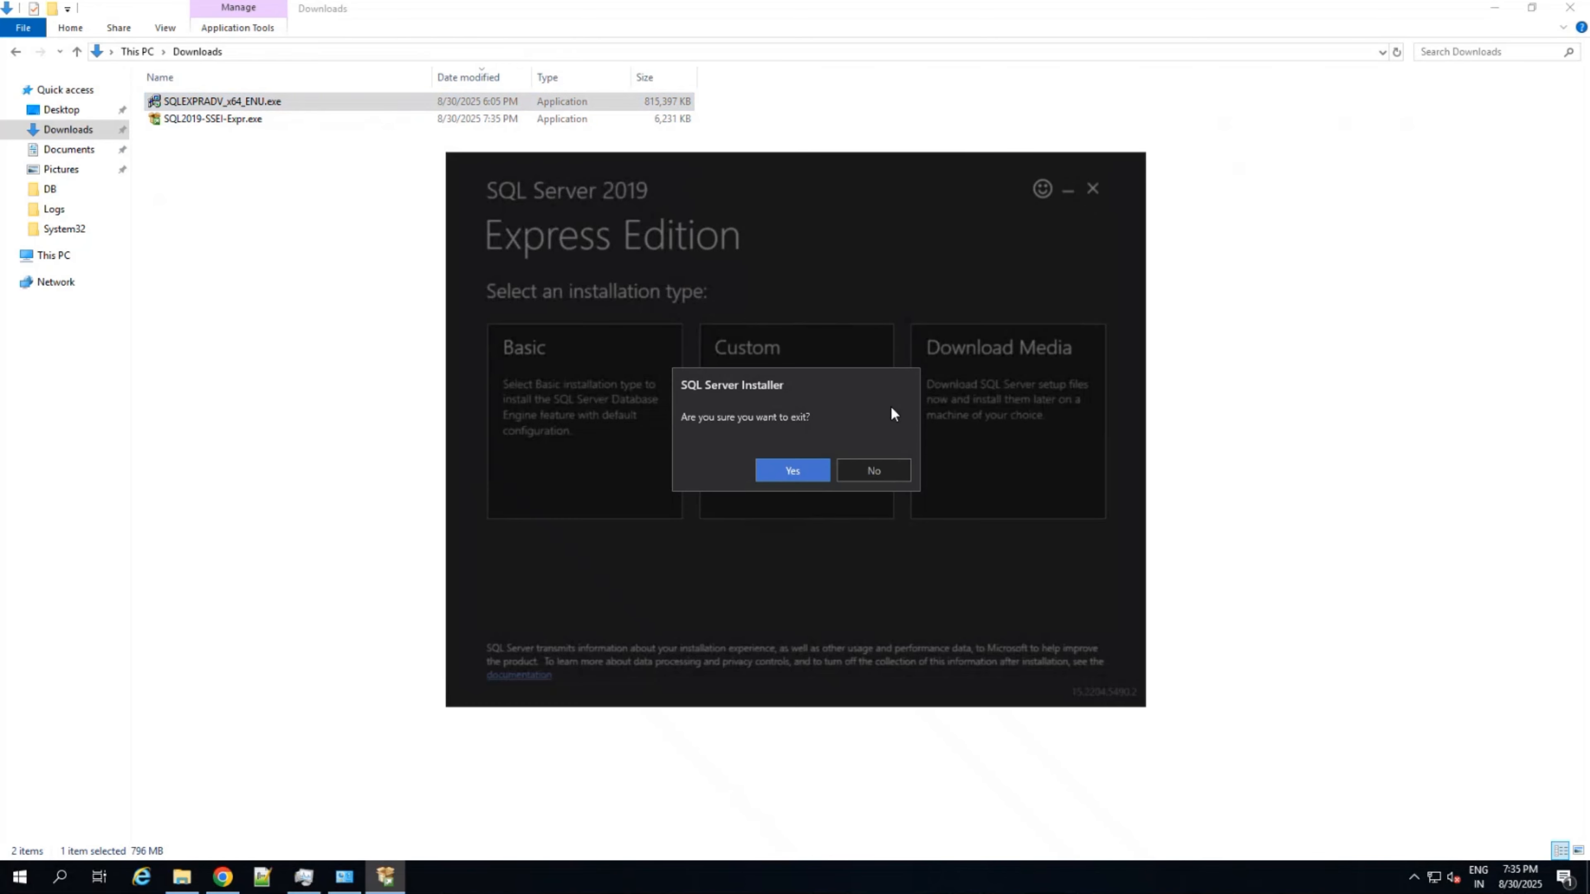
pyautogui.click(786, 471)
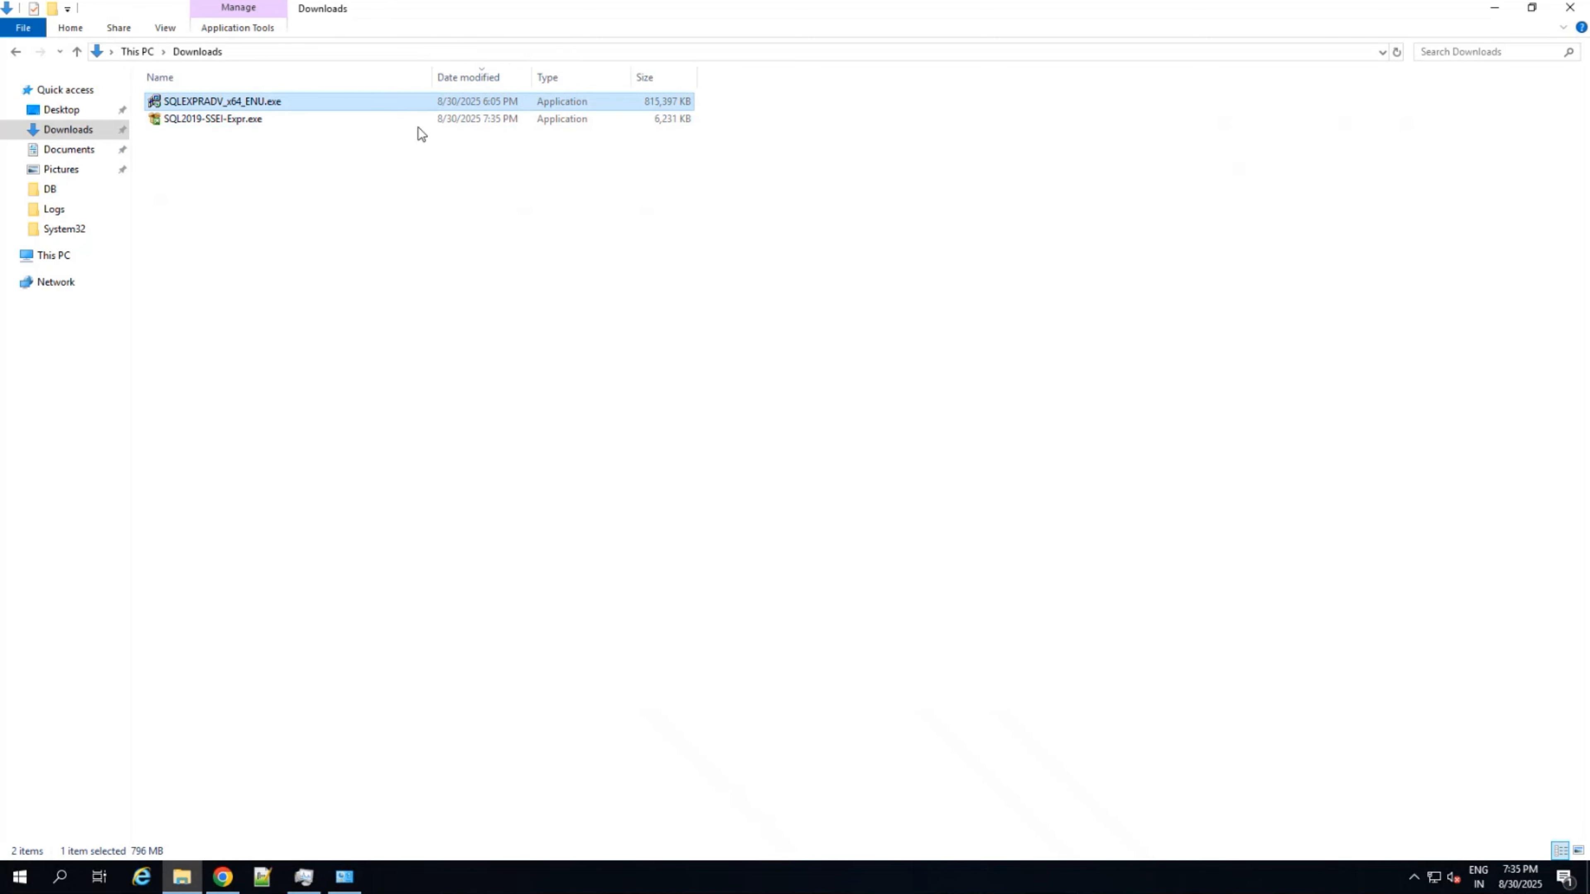
# - Extract SQLEXPRADV_x64_ENU.exe to the suggested directory and start a new SQL Server stand-alone installation
pyautogui.click(727, 468)
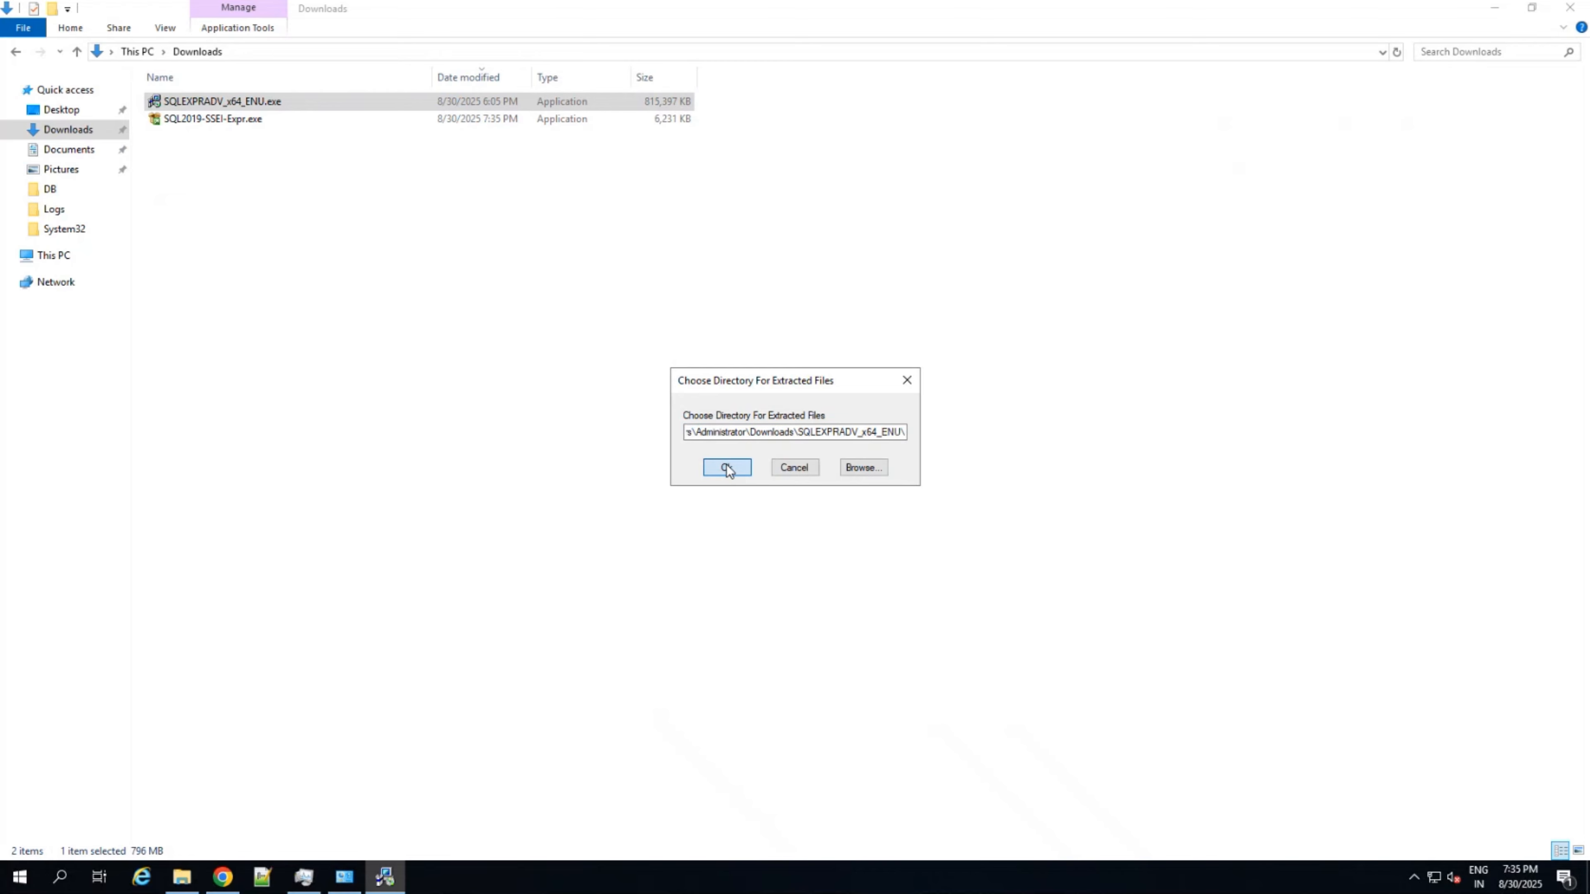
pyautogui.click(1495, 8)
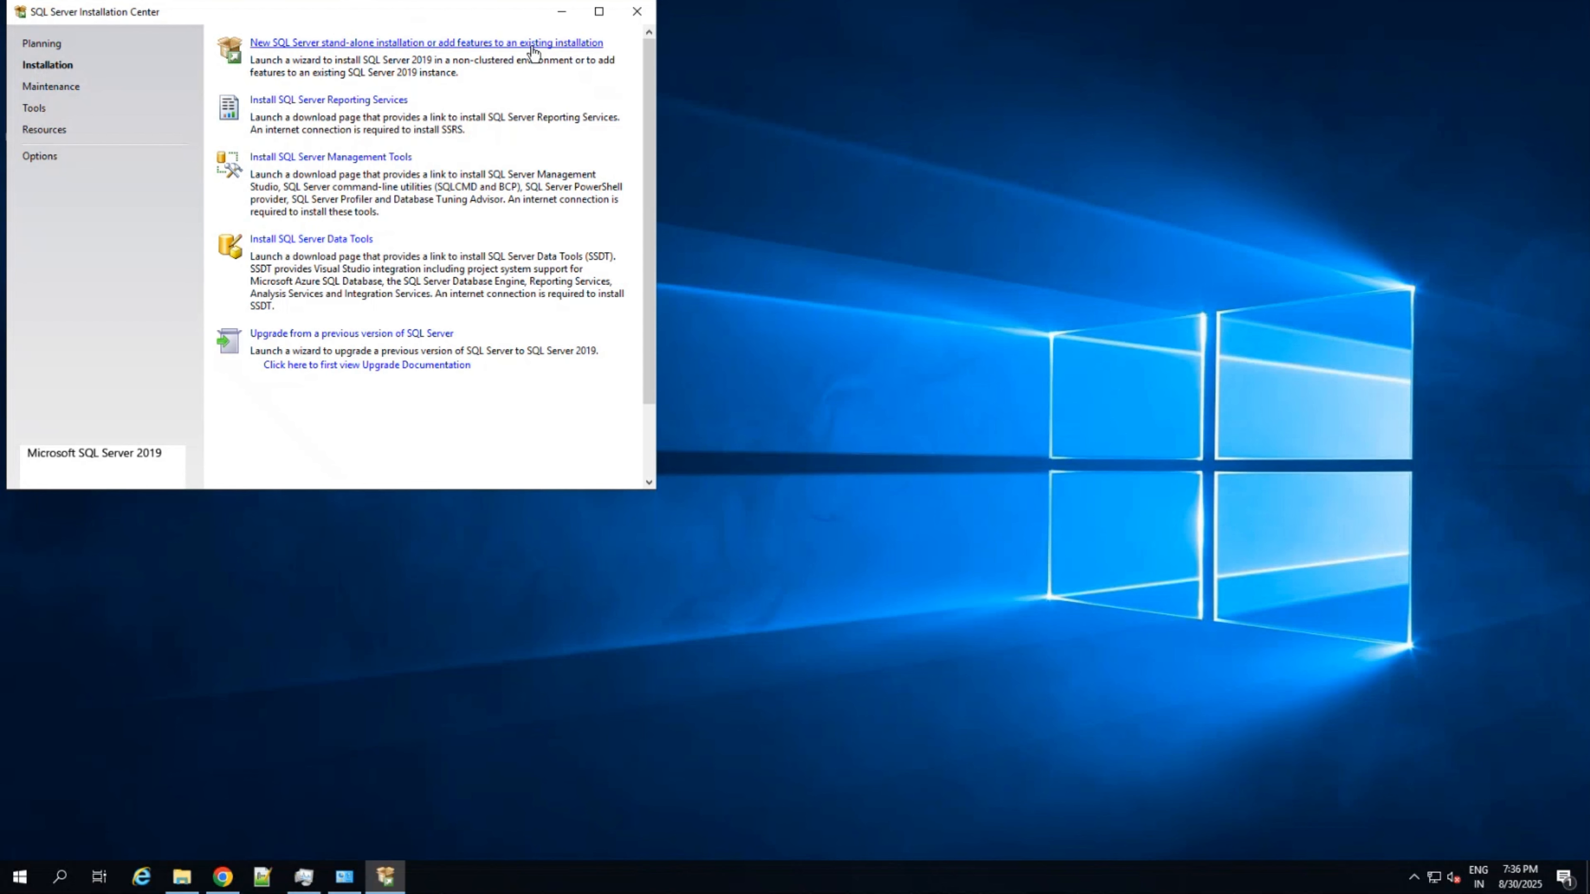
pyautogui.click(470, 56)
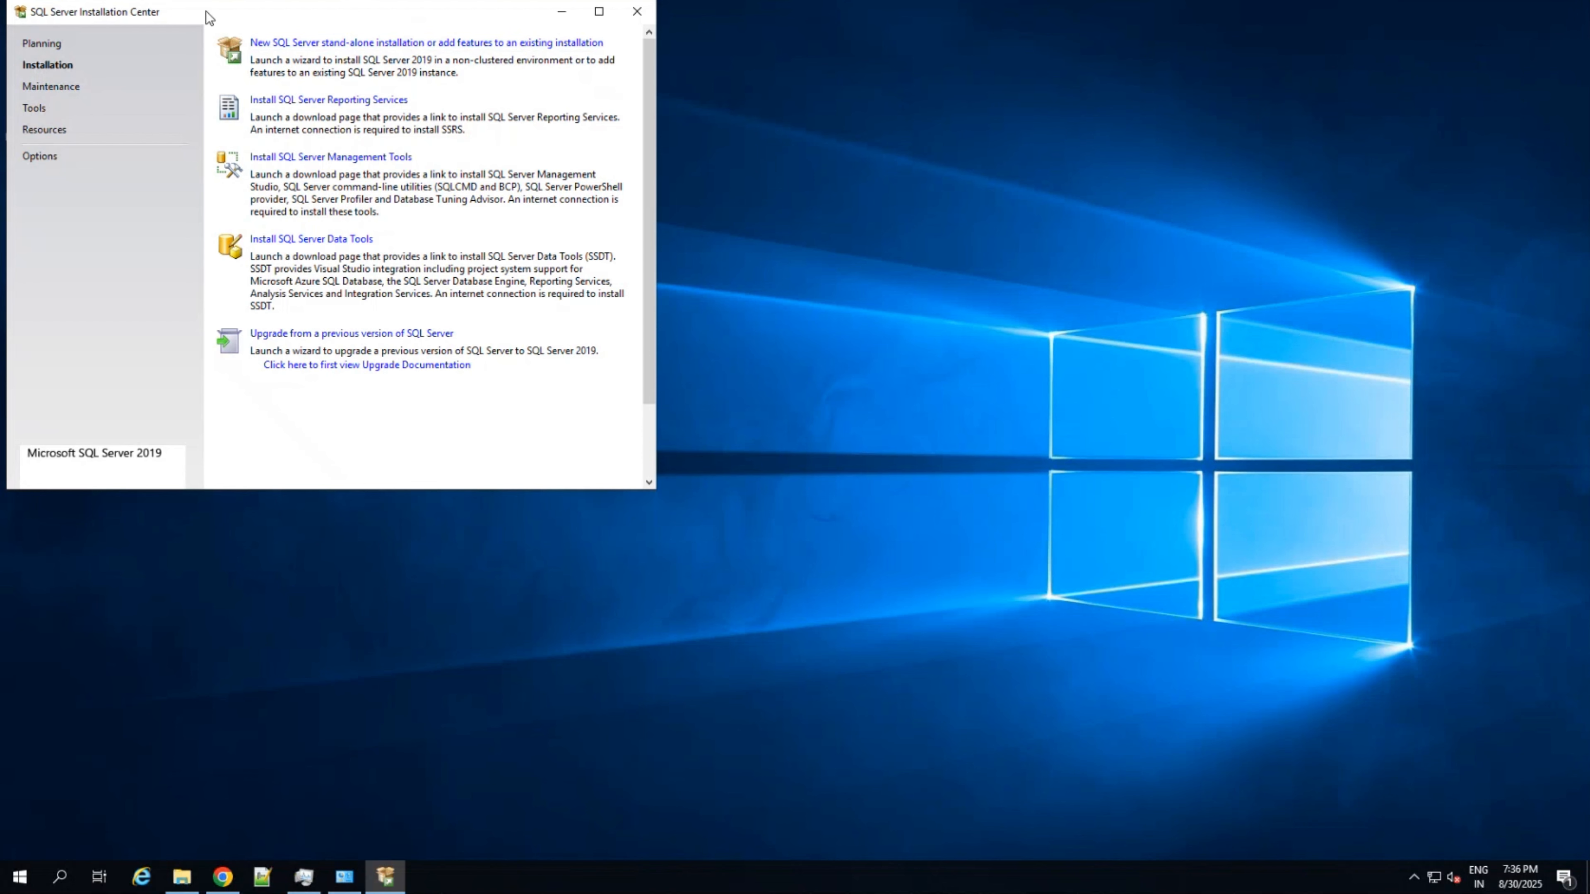
pyautogui.moveTo(290, 88); pyautogui.dragTo(290, 88)
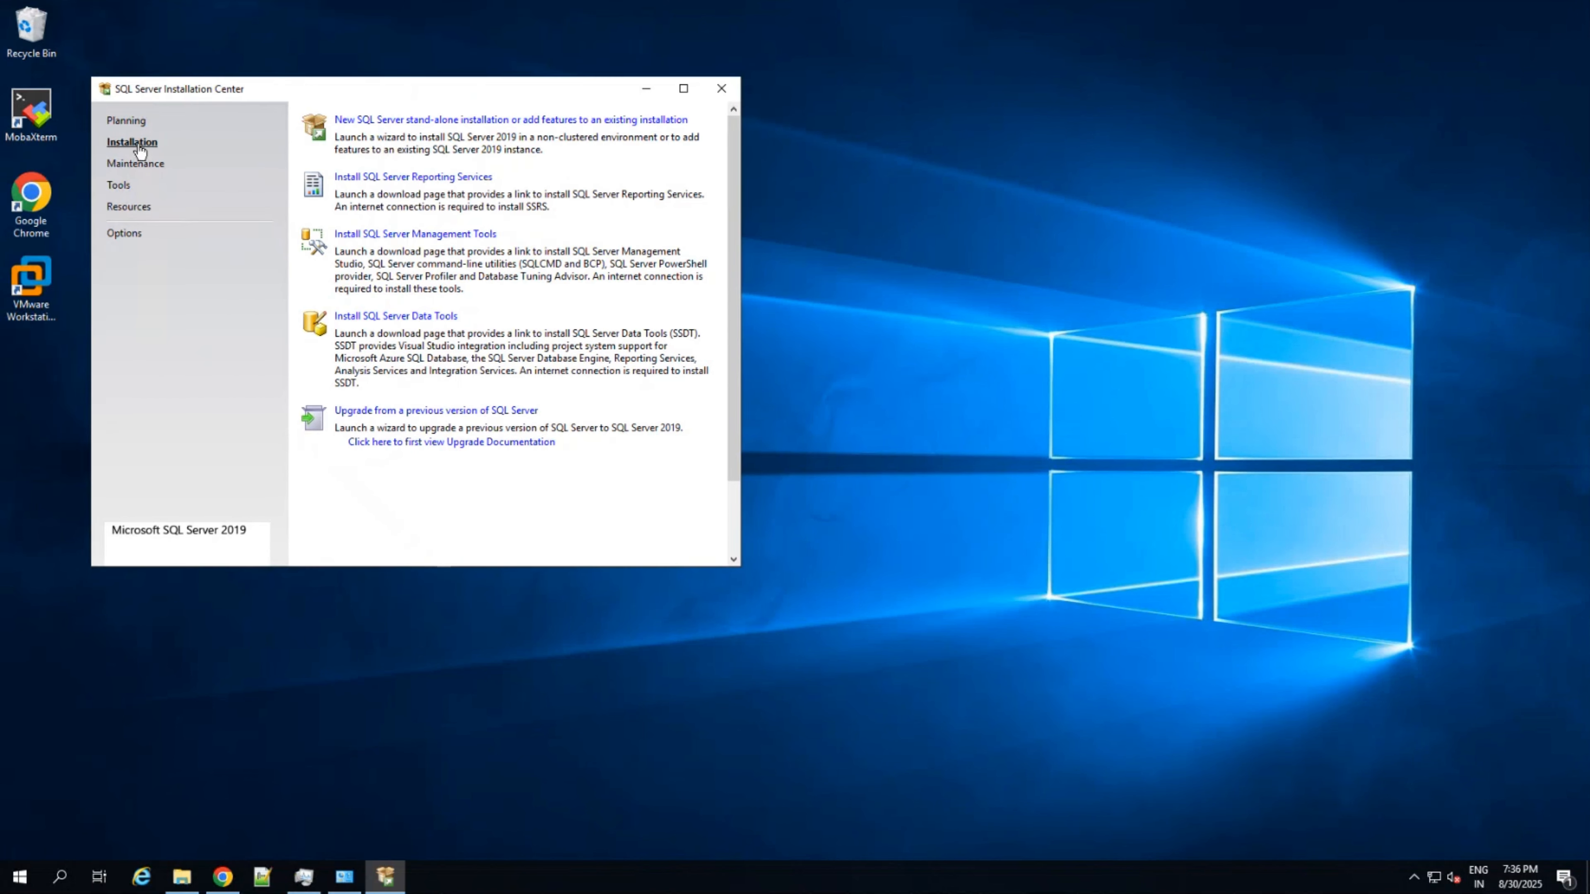
pyautogui.click(438, 120)
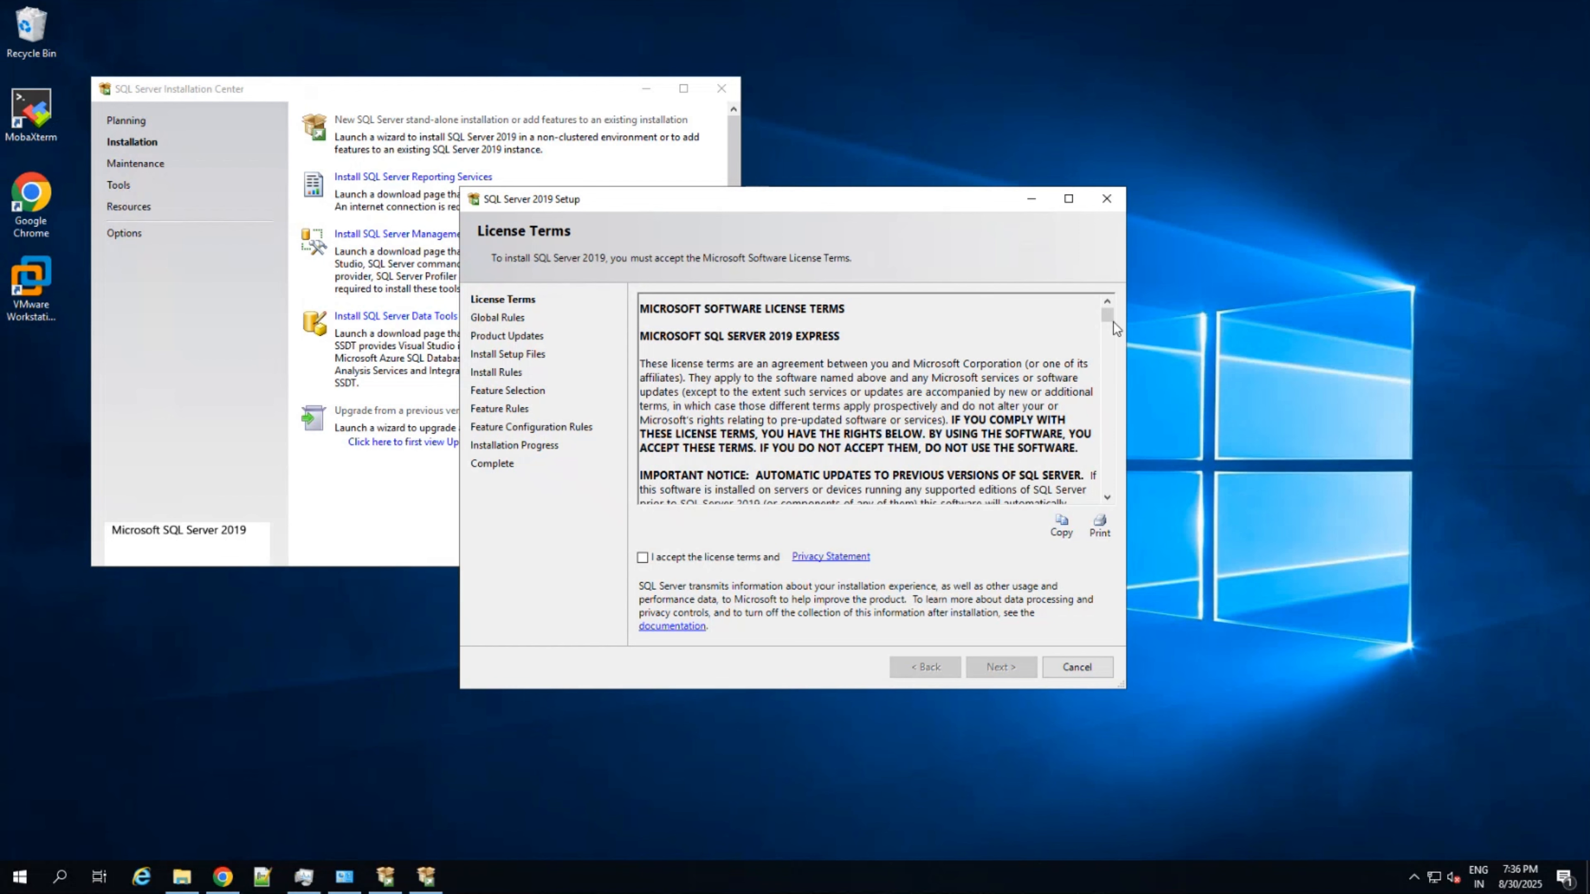
# - Read through the SQL Server 2019 Express license terms, accept them and continue the setup
pyautogui.moveTo(1111, 321); pyautogui.dragTo(905, 524)
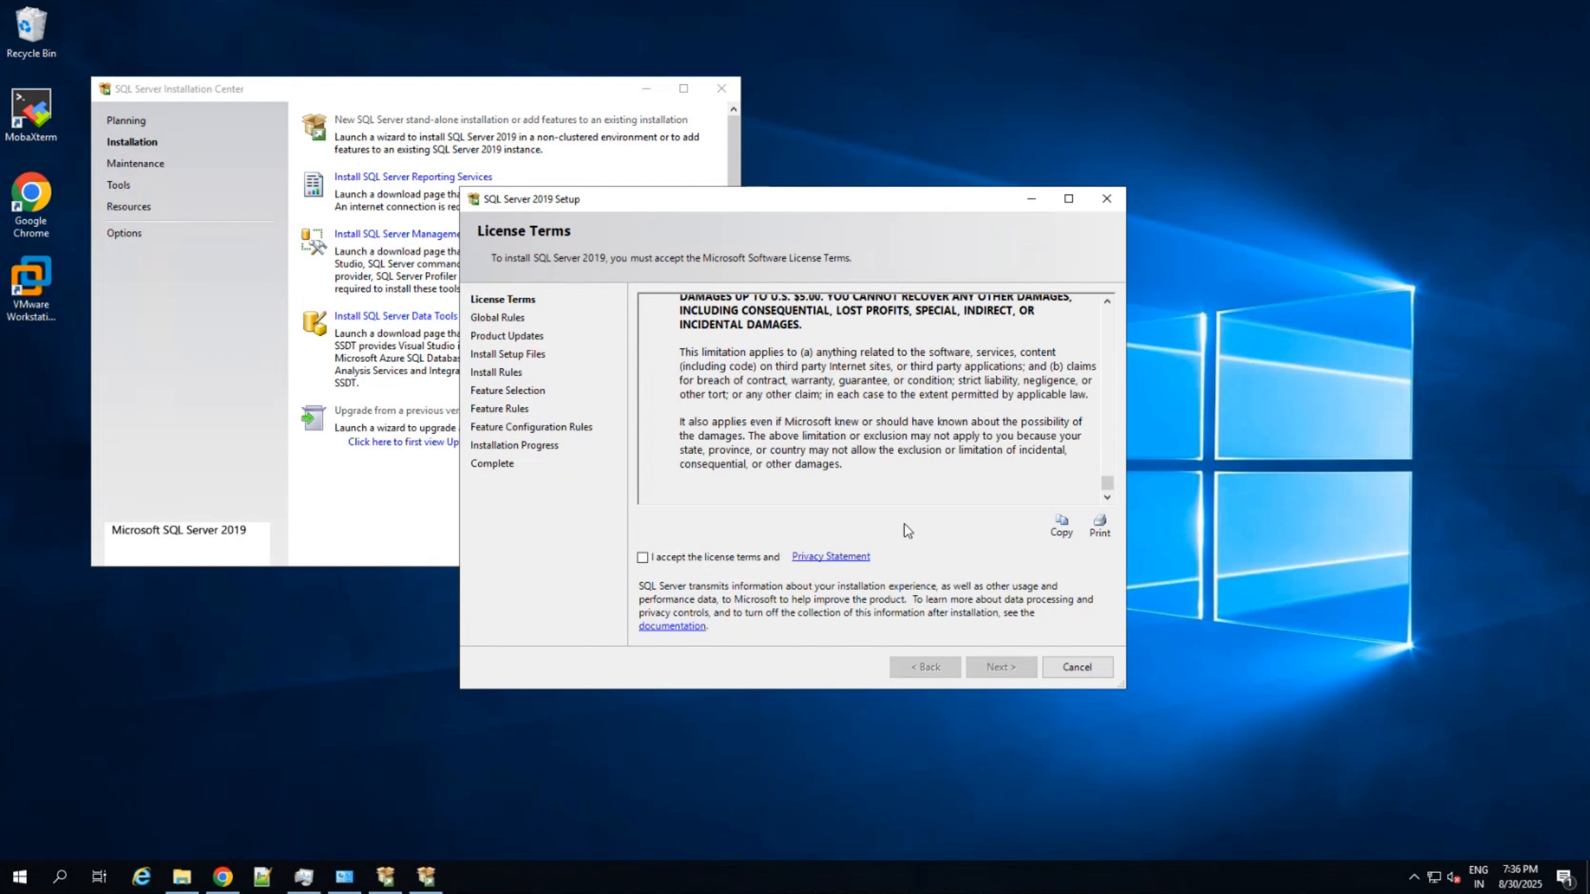
pyautogui.click(642, 557)
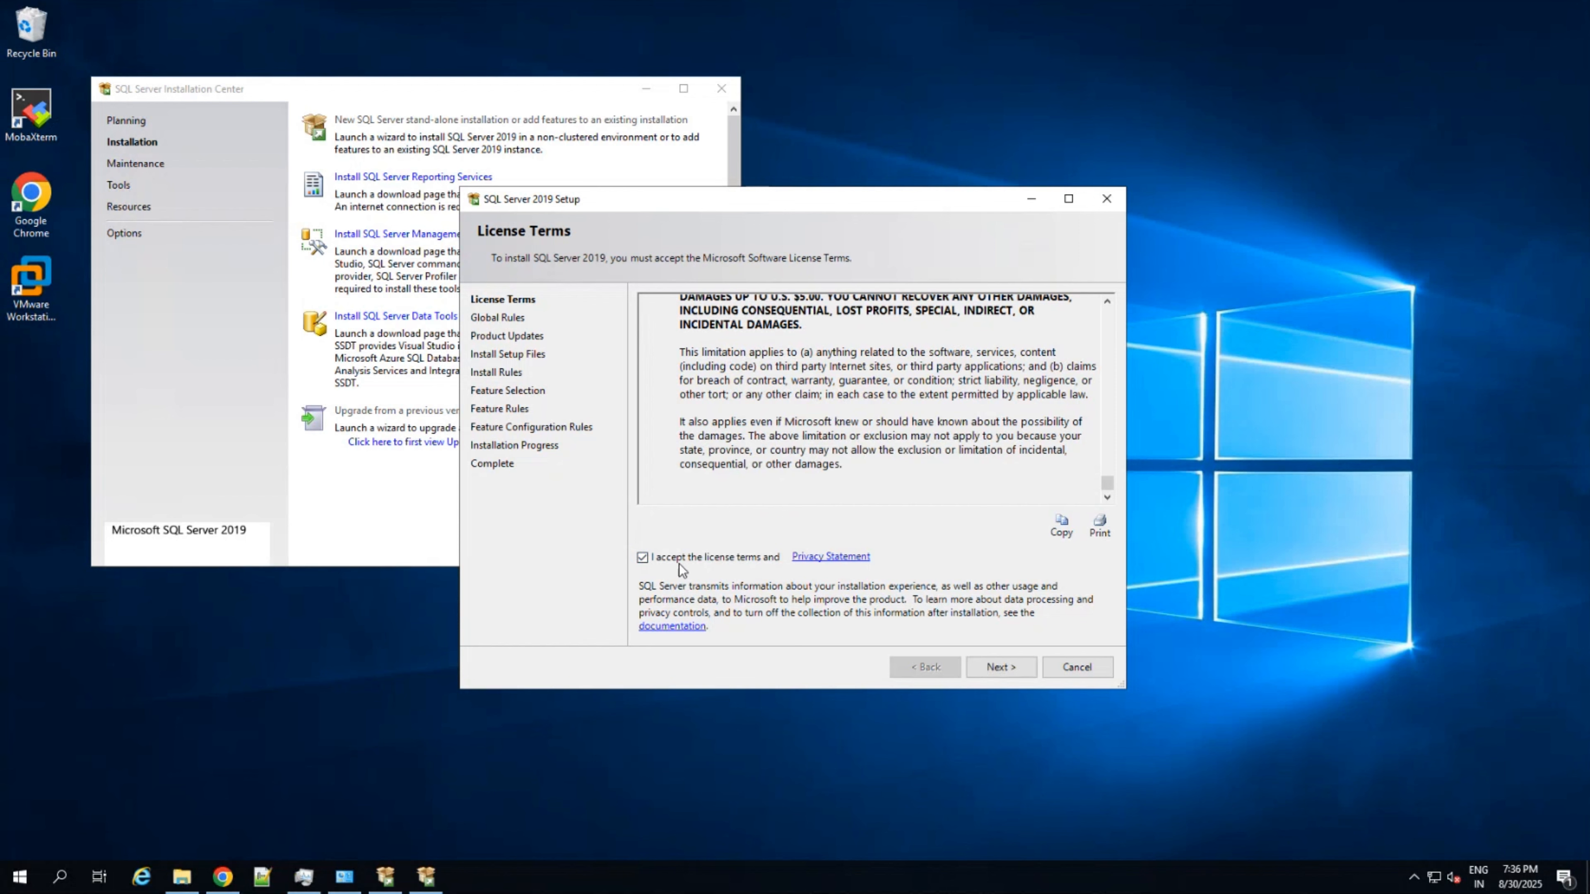
pyautogui.click(998, 666)
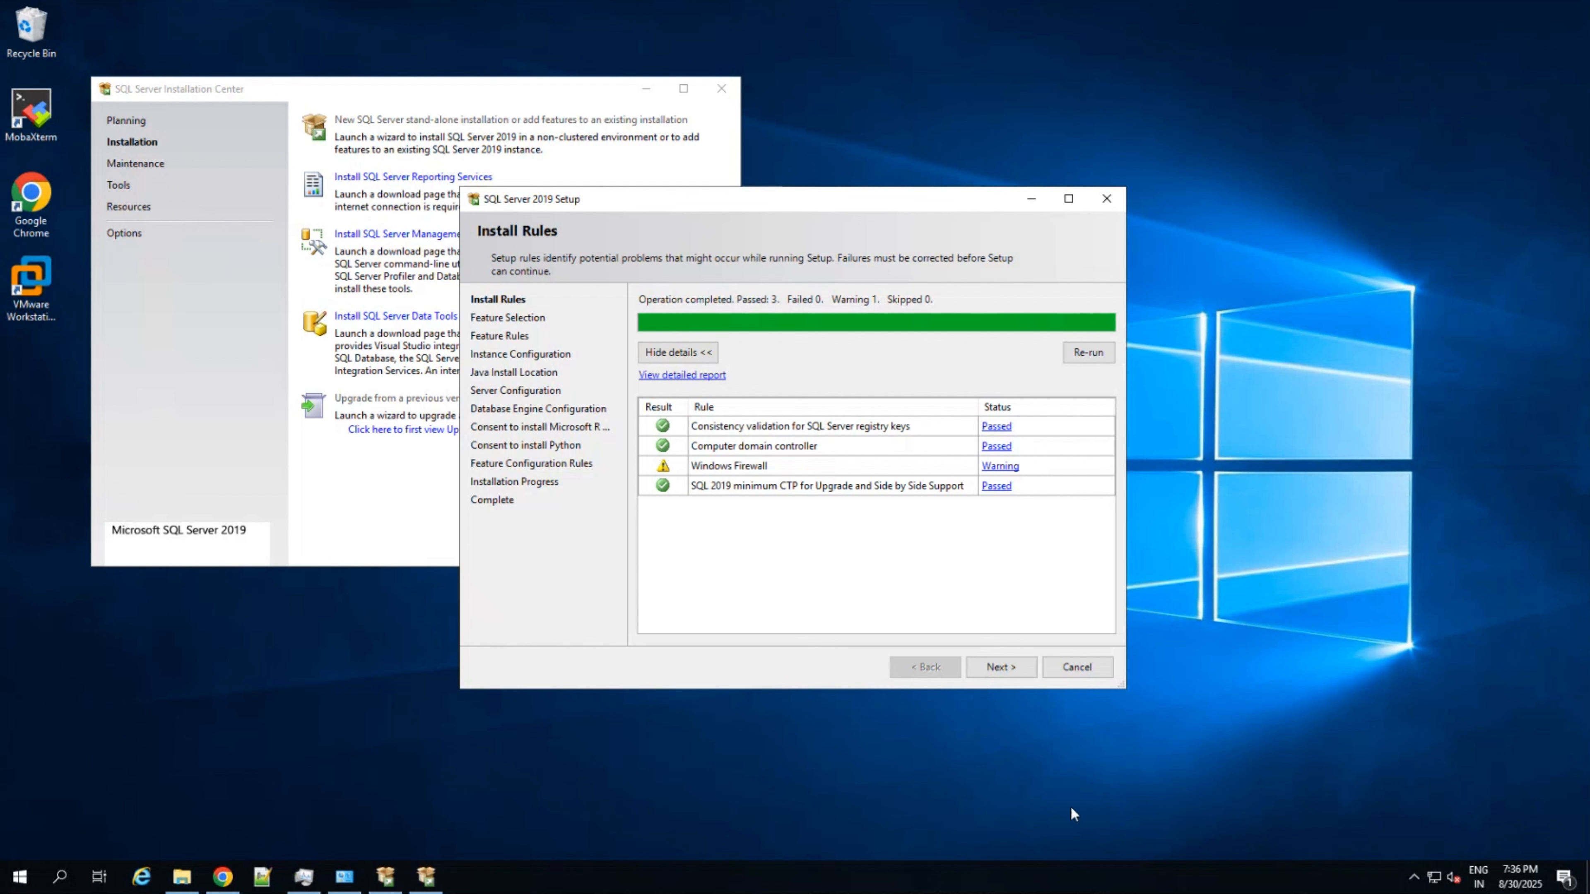
# - Continue past the install rules, review the feature list and proceed with the default features
pyautogui.click(991, 666)
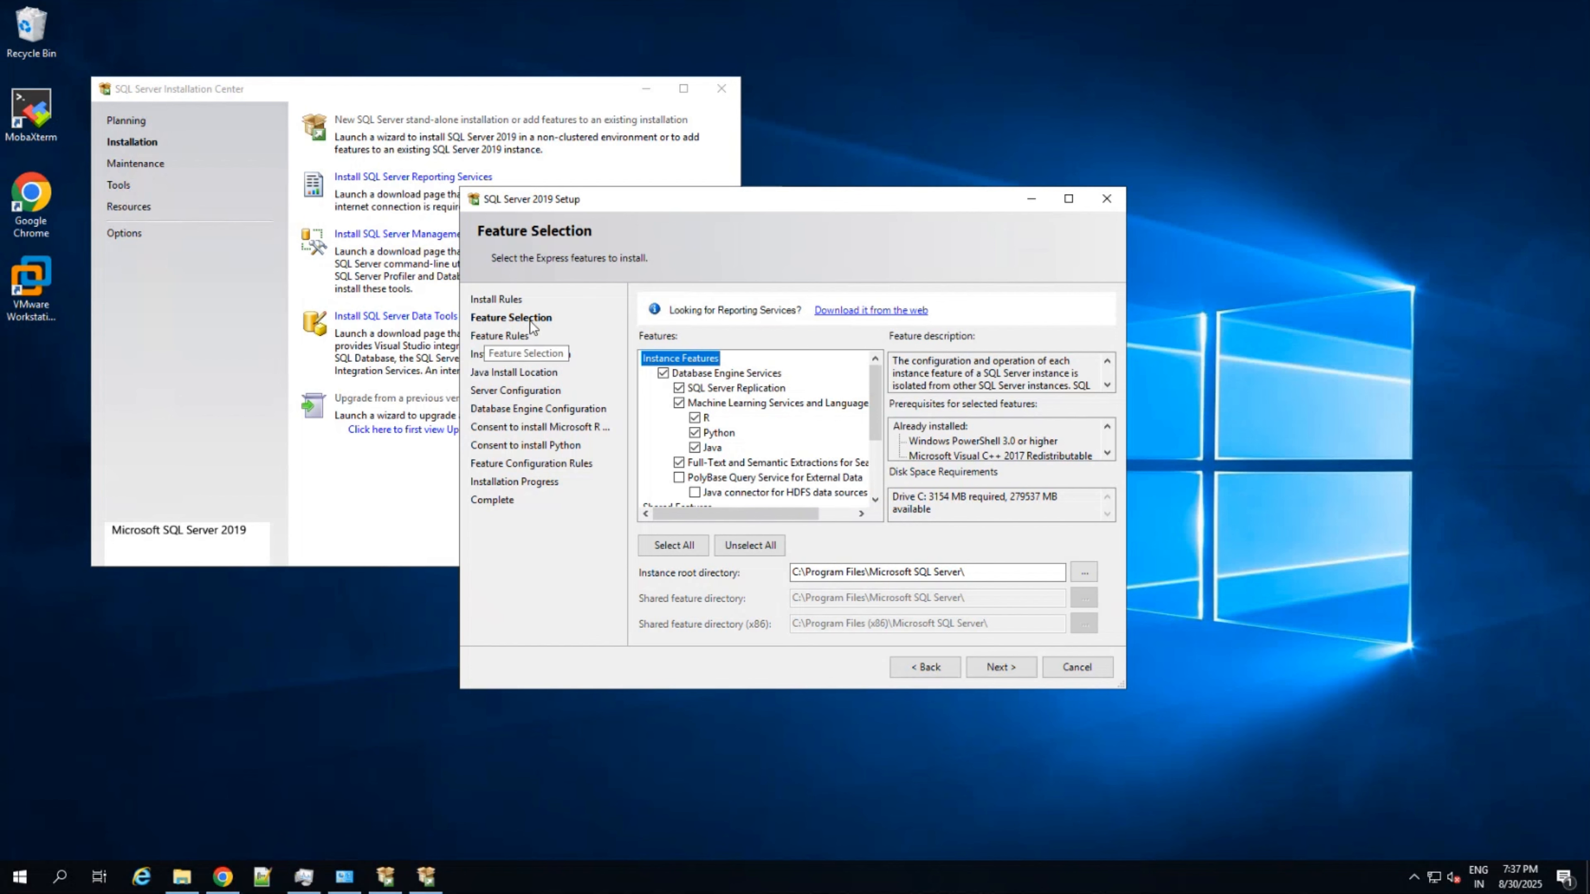
pyautogui.scroll(-1, 732, 432)
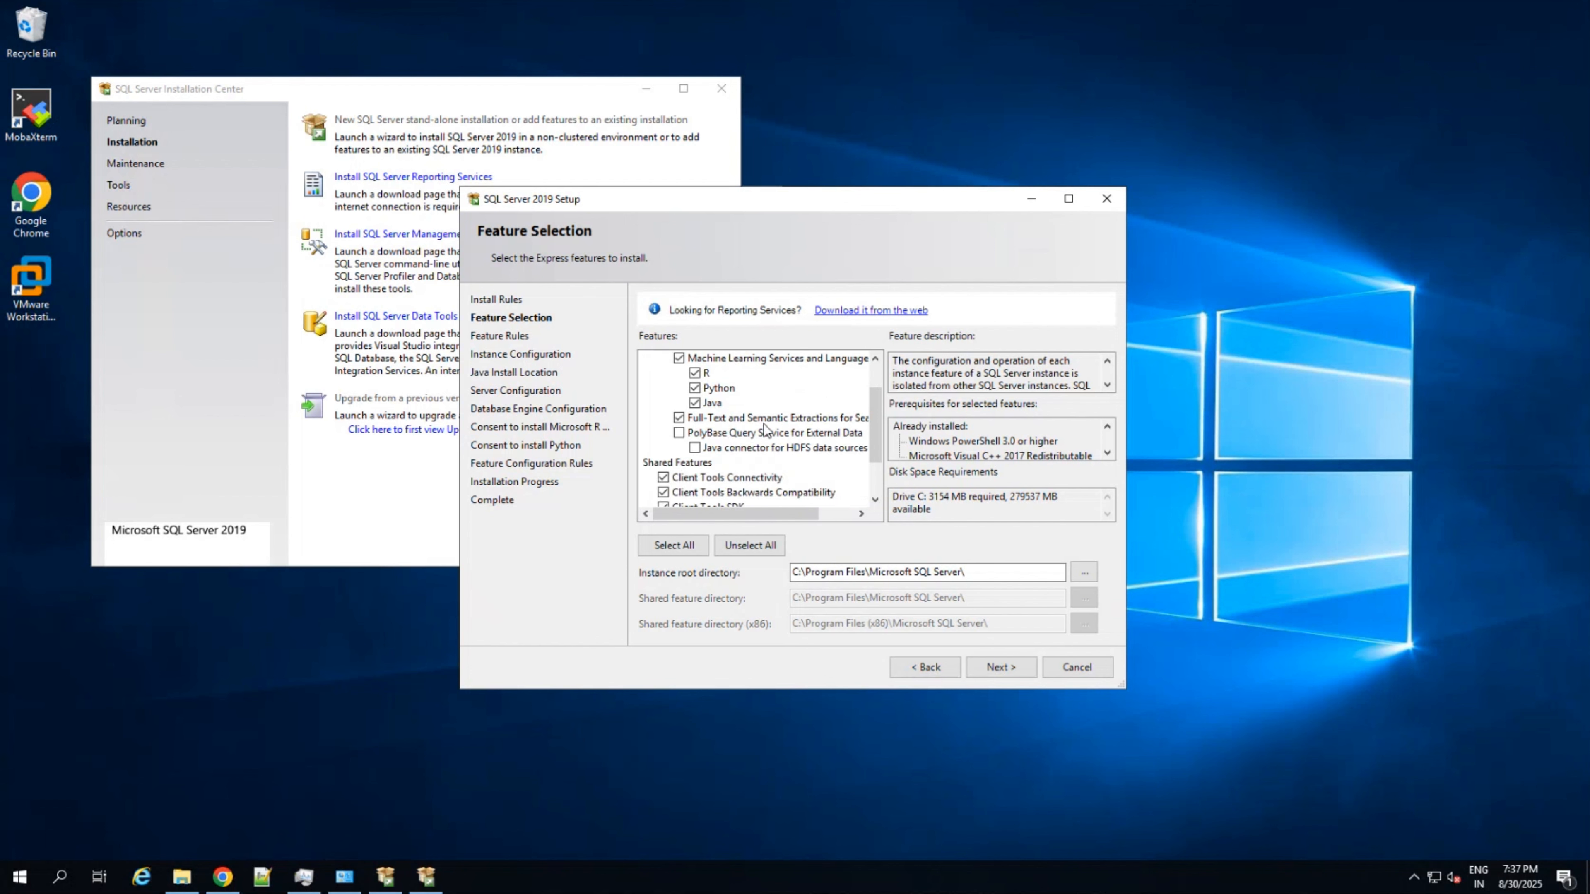
pyautogui.scroll(-2, 750, 441)
pyautogui.scroll(3, 750, 442)
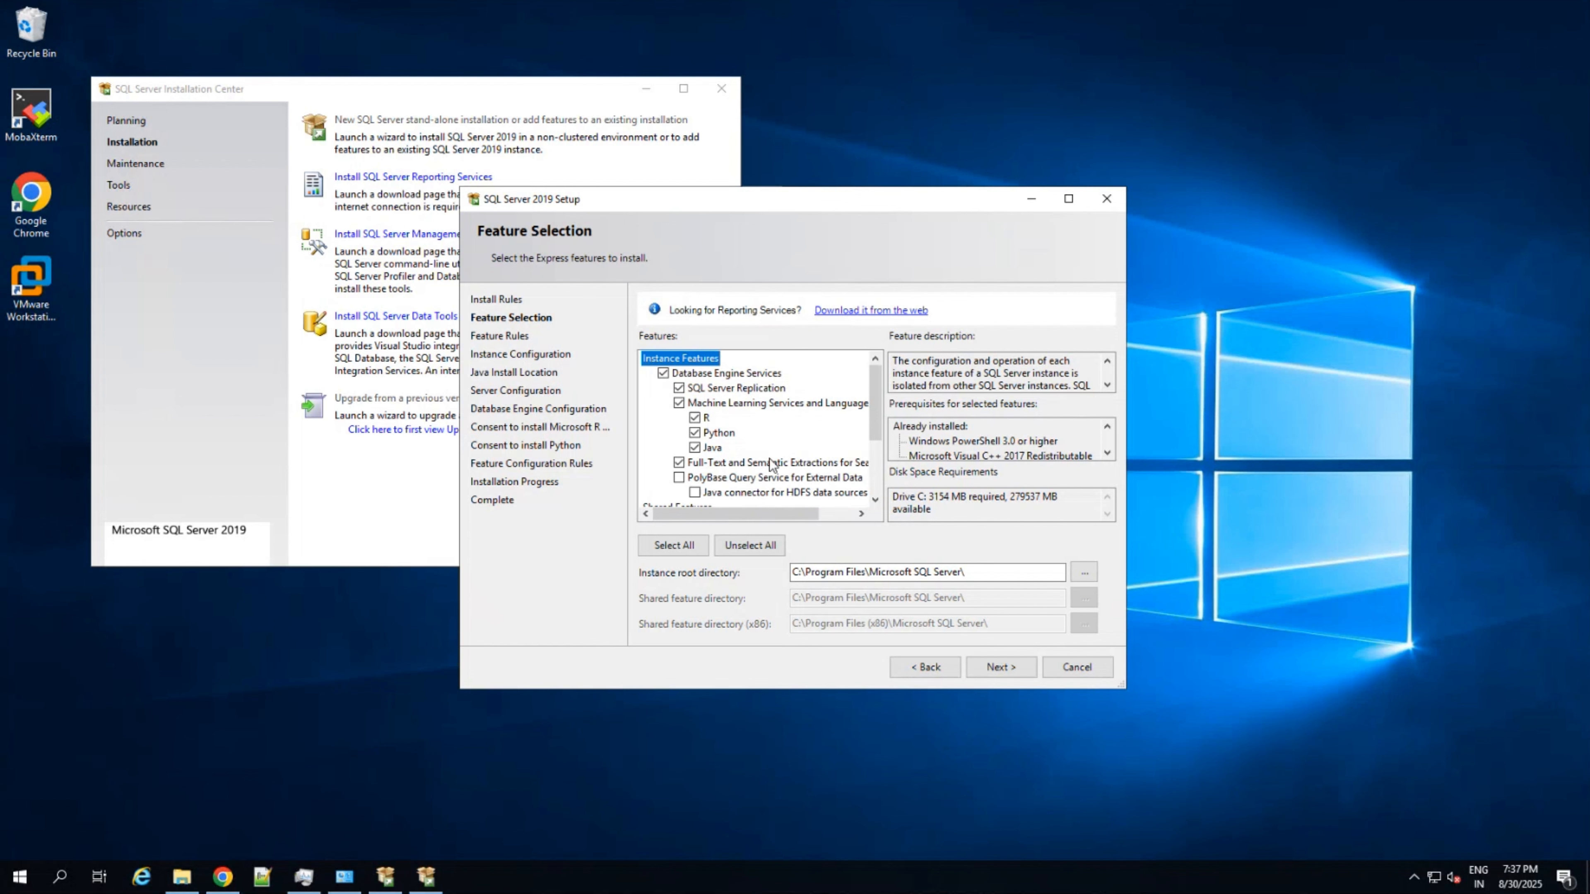
pyautogui.click(1000, 666)
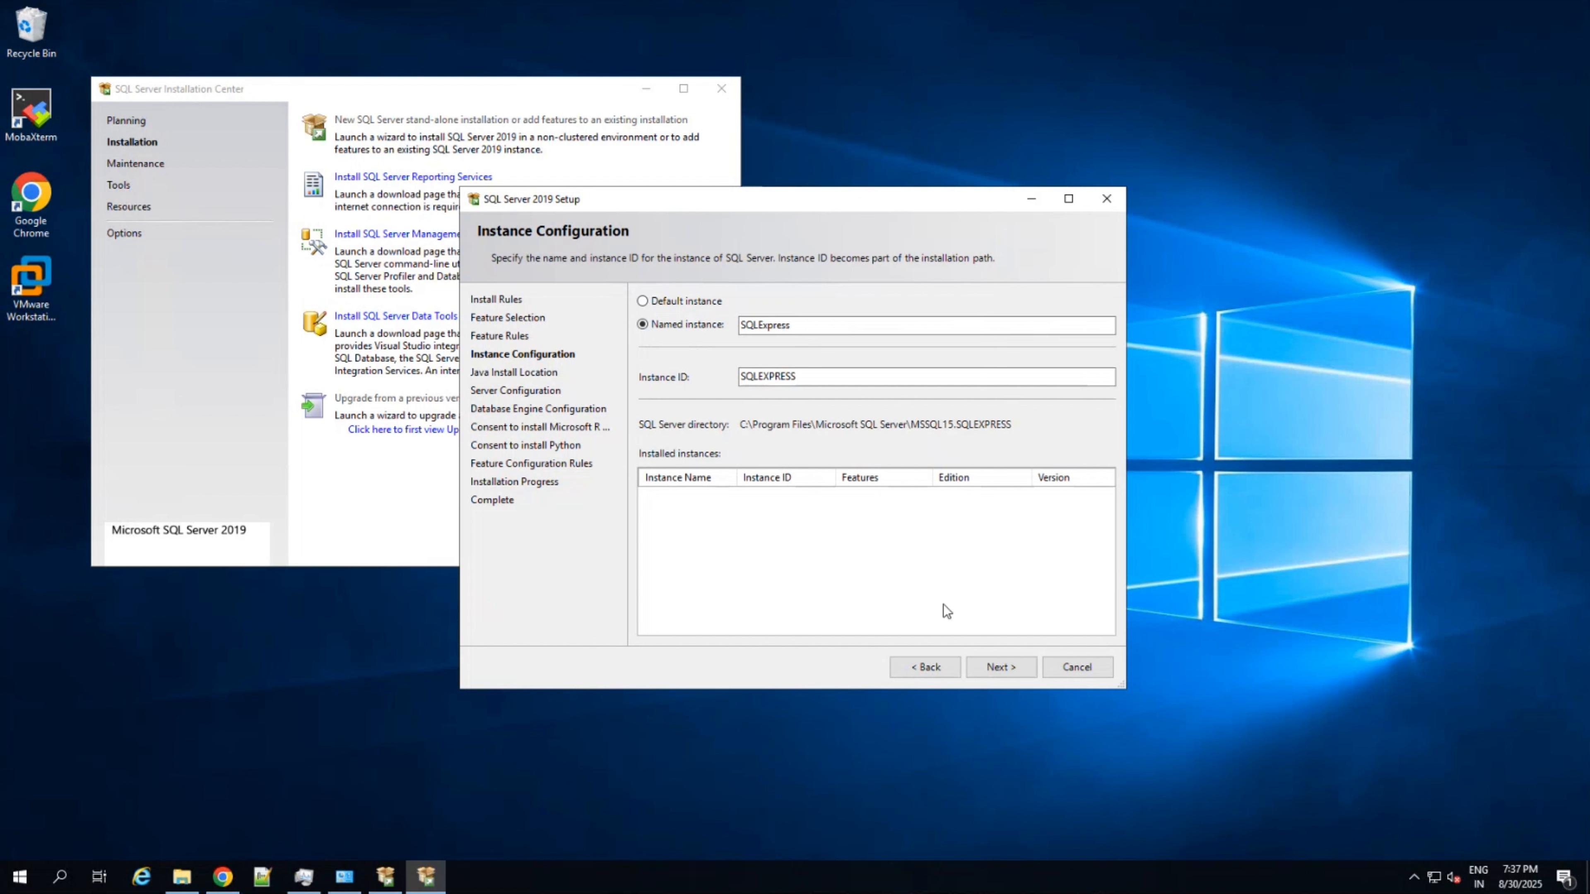
# - Keep the named instance SQLExpress and the included Open JRE 11.0.3 for the installation
pyautogui.click(993, 667)
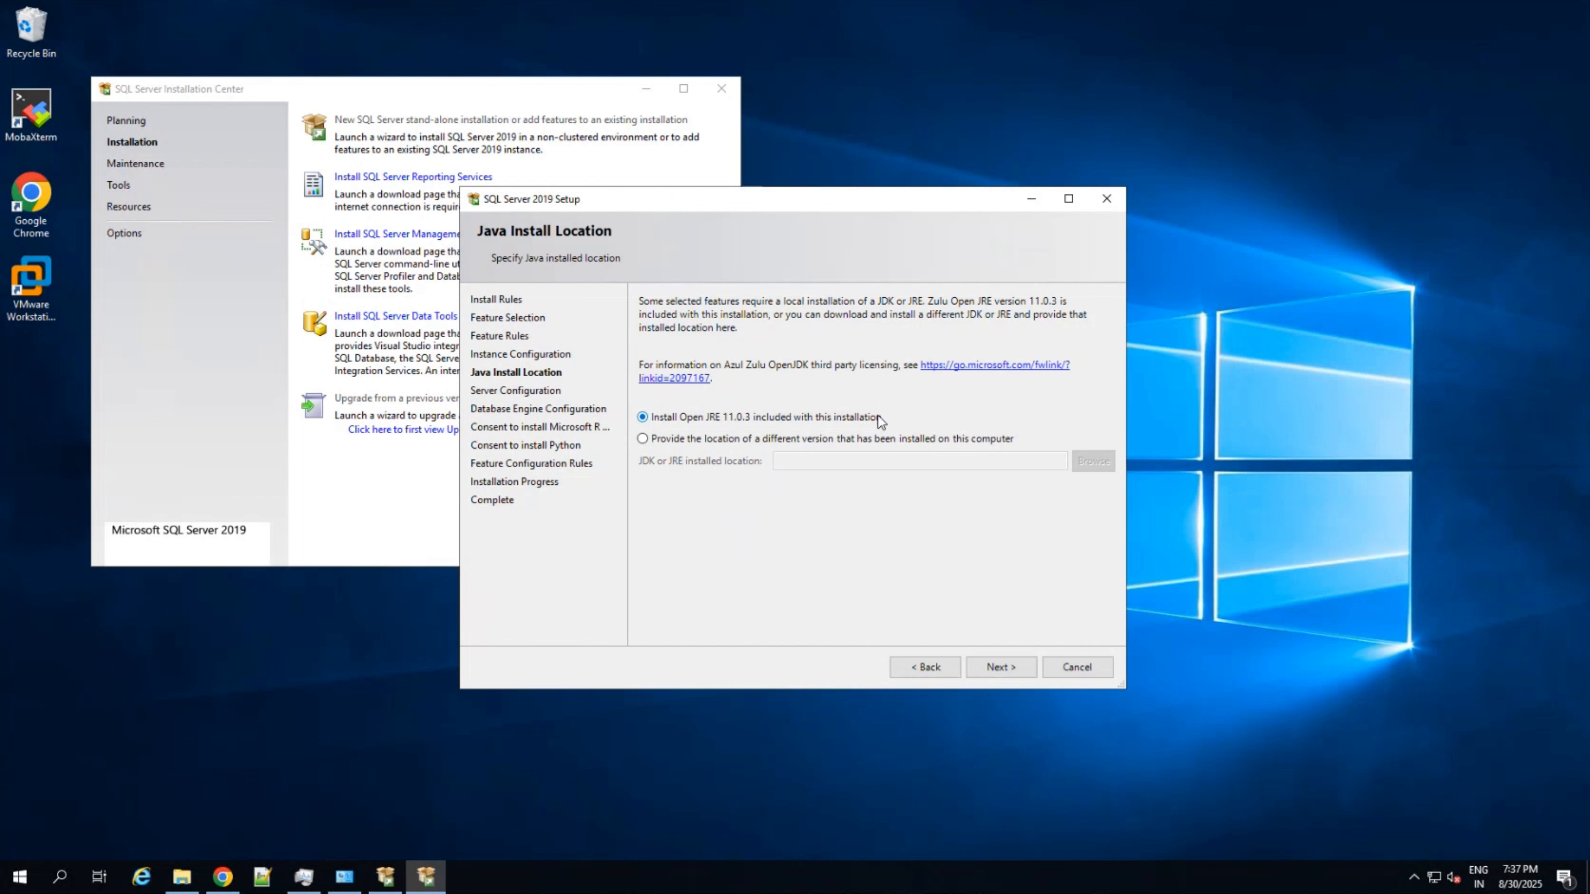
pyautogui.click(1009, 663)
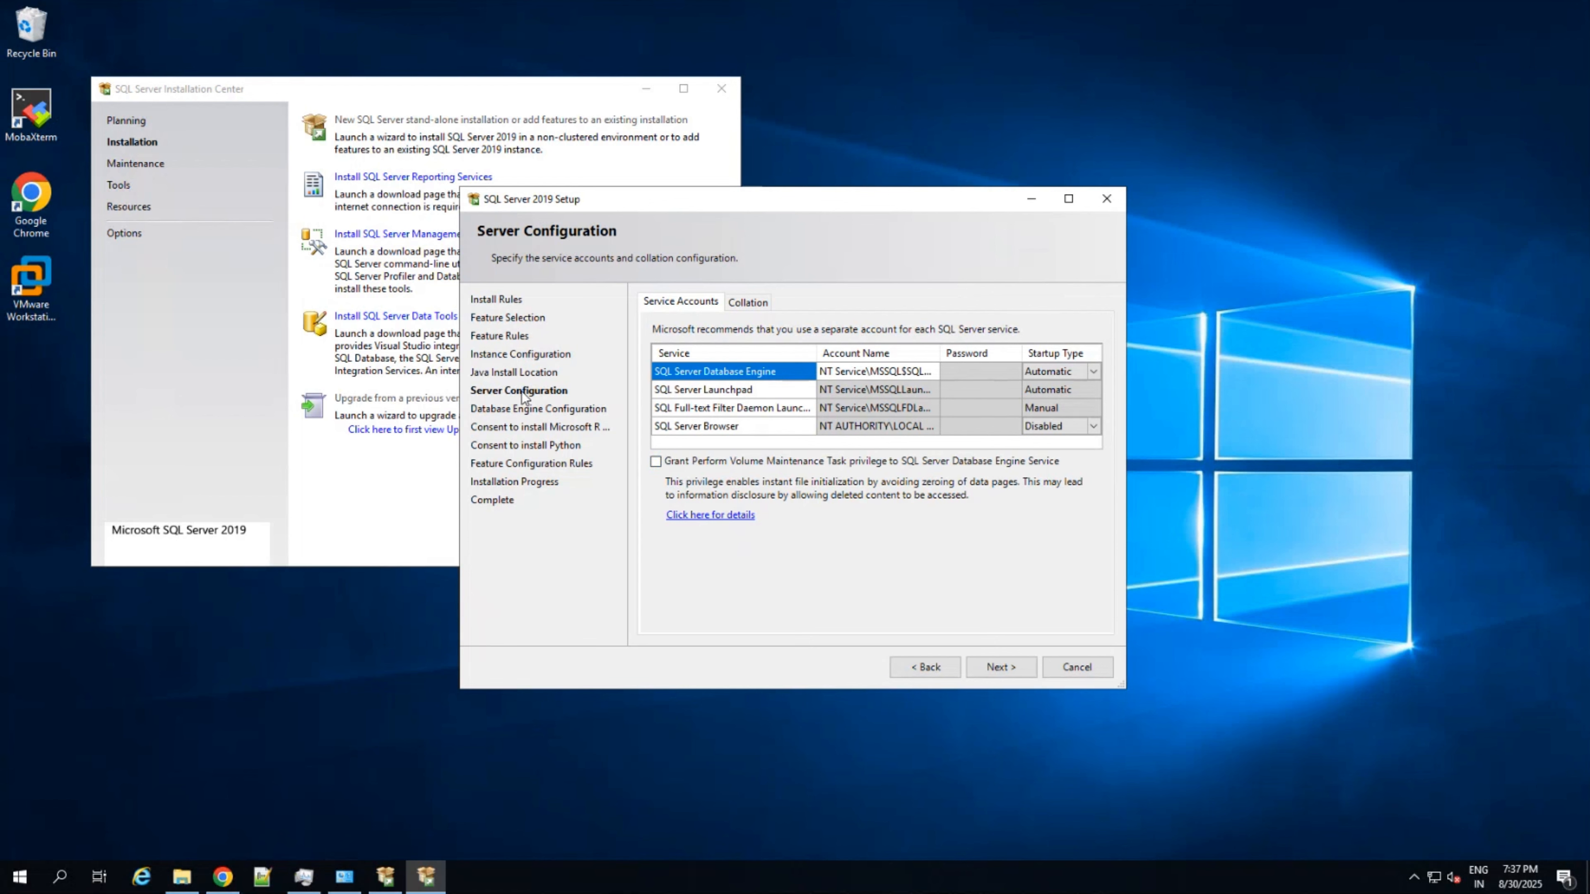
# - Set the SQL Server Browser service's startup type to Automatic and continue to the Database Engine configuration
pyautogui.click(1071, 373)
pyautogui.click(710, 427)
pyautogui.click(1064, 426)
pyautogui.click(1095, 426)
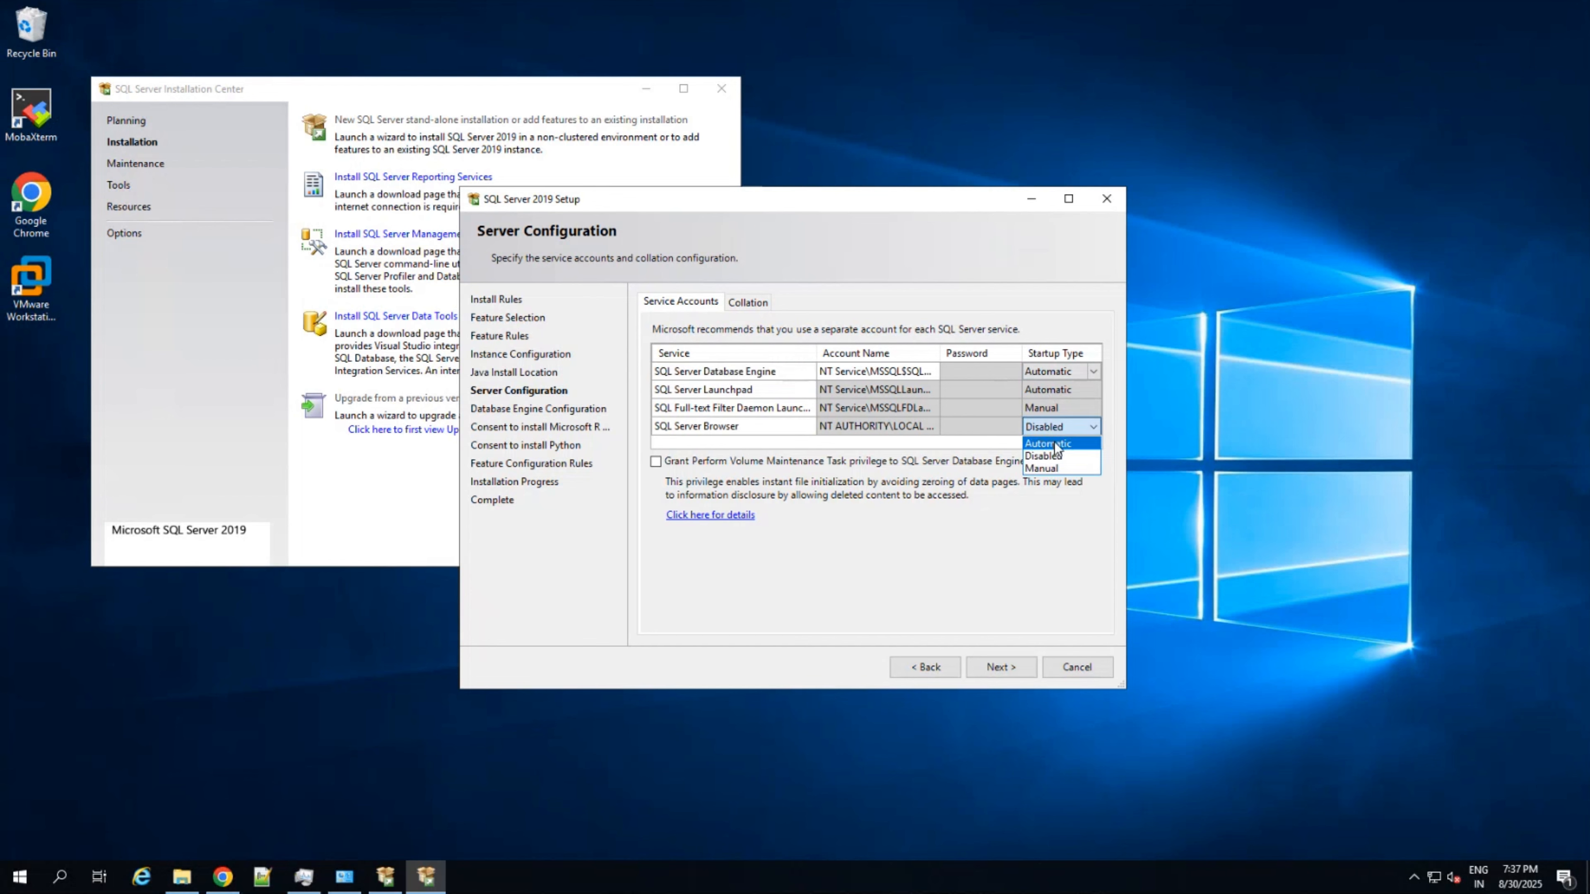
pyautogui.click(1057, 442)
pyautogui.click(1014, 666)
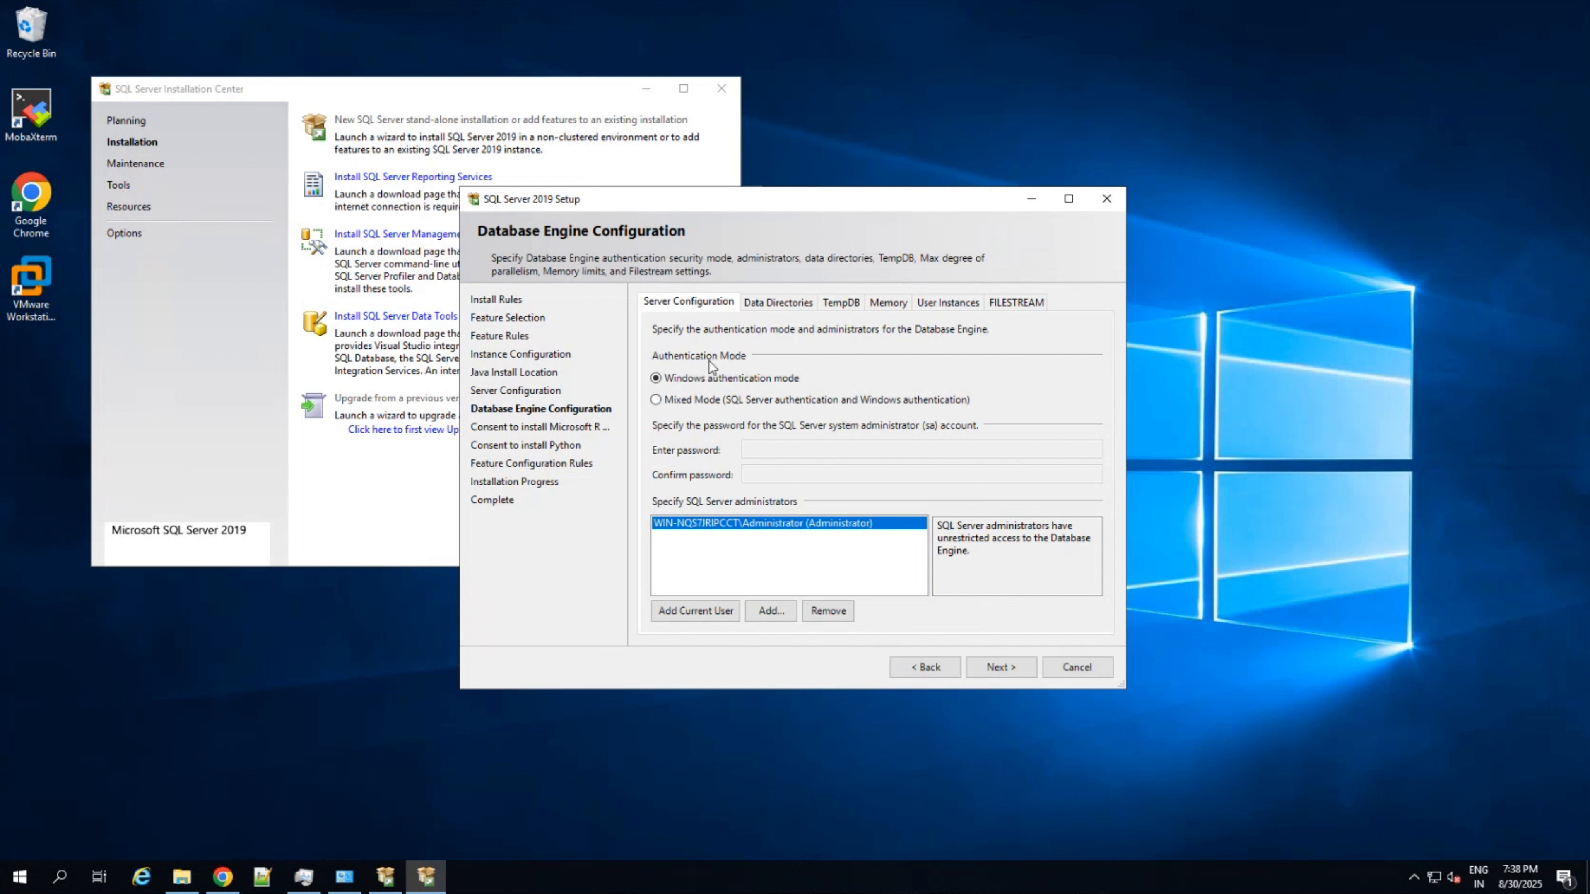
# - Choose Mixed Mode authentication, then enter and confirm the password for the system administrator (sa) account
pyautogui.click(655, 402)
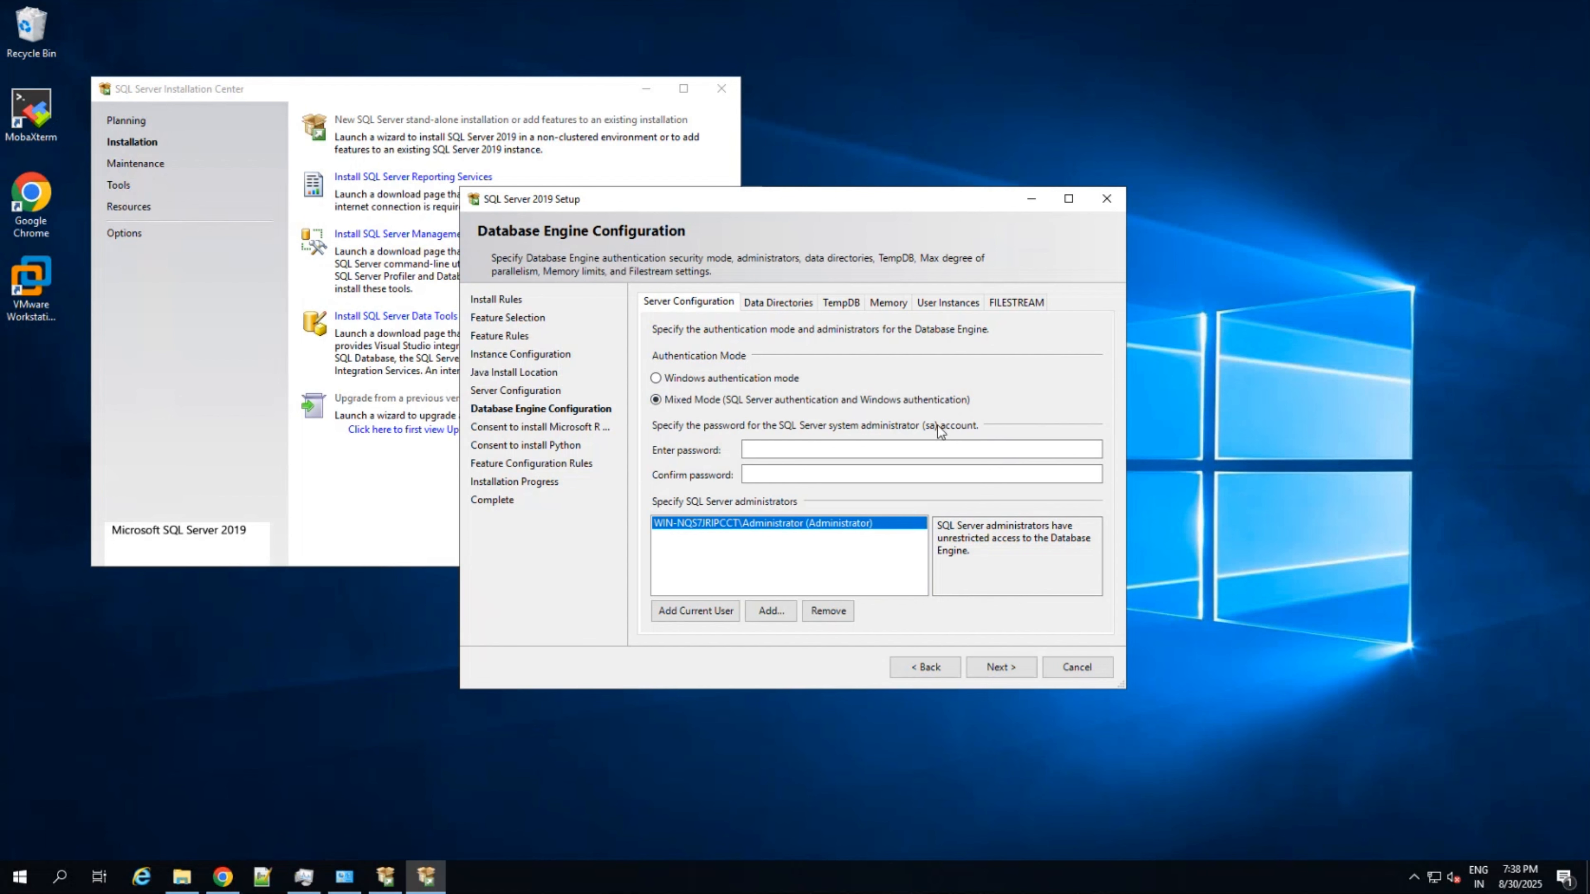
pyautogui.click(788, 449)
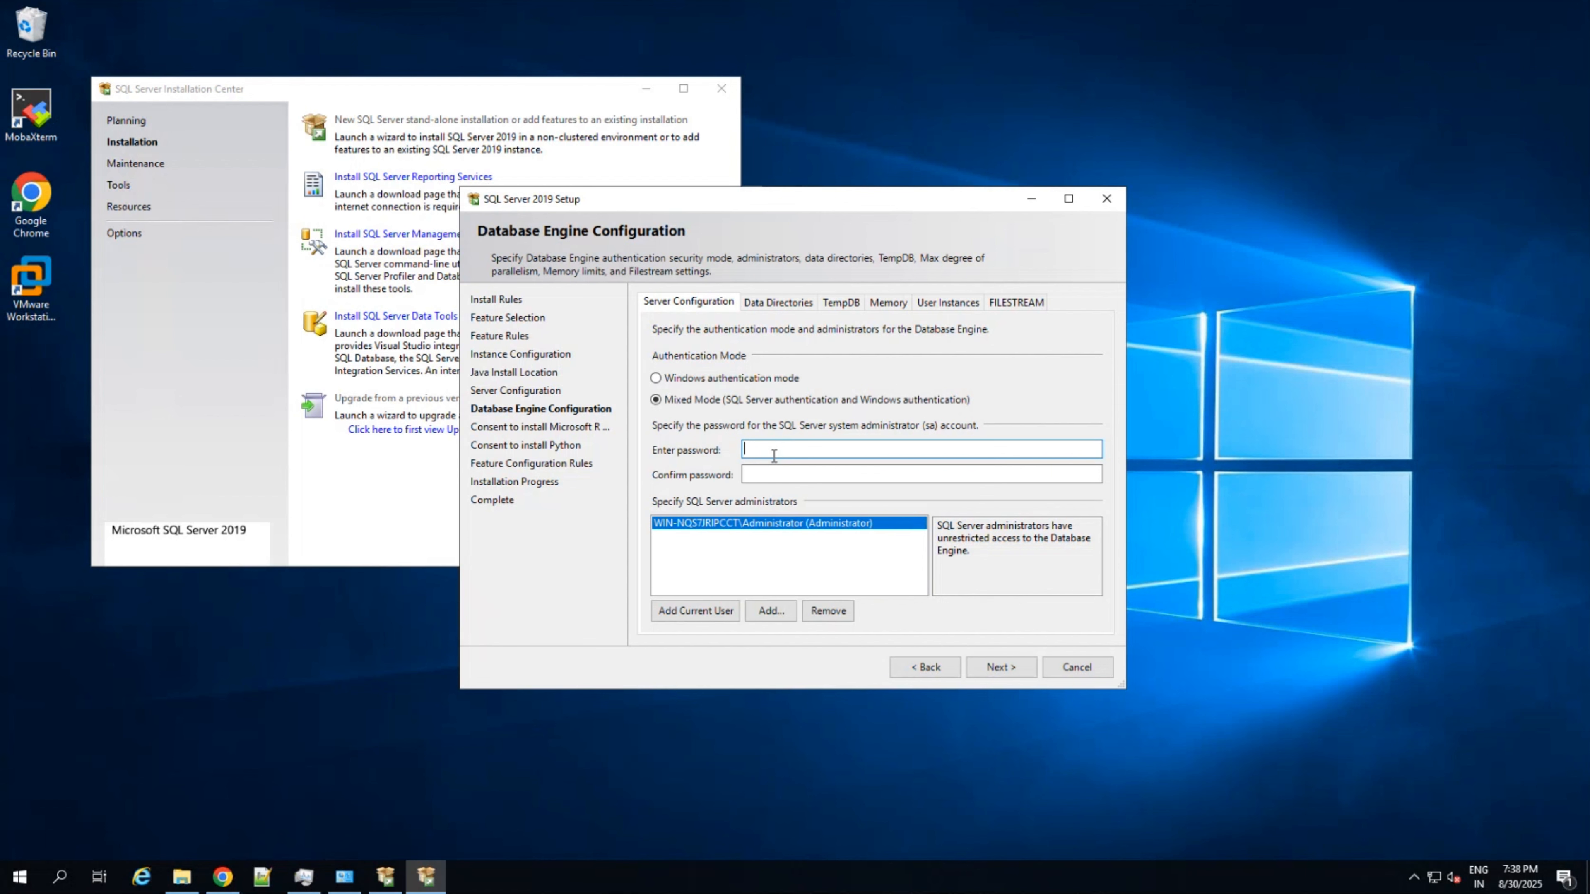
pyautogui.write('*********')
pyautogui.press('Tab')
pyautogui.write('**')
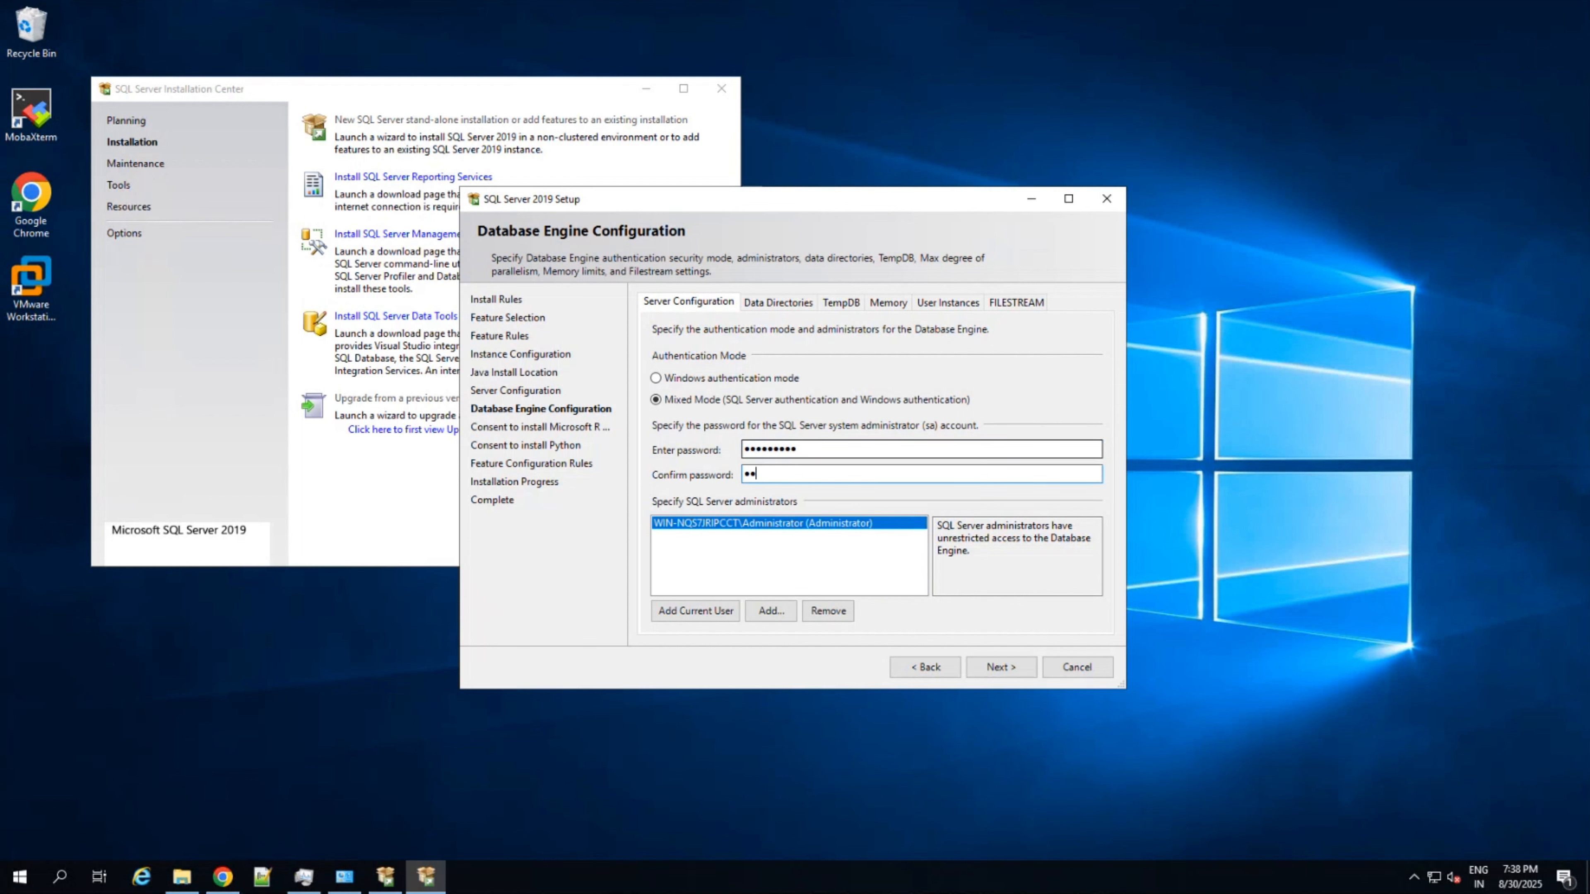
pyautogui.write('*******')
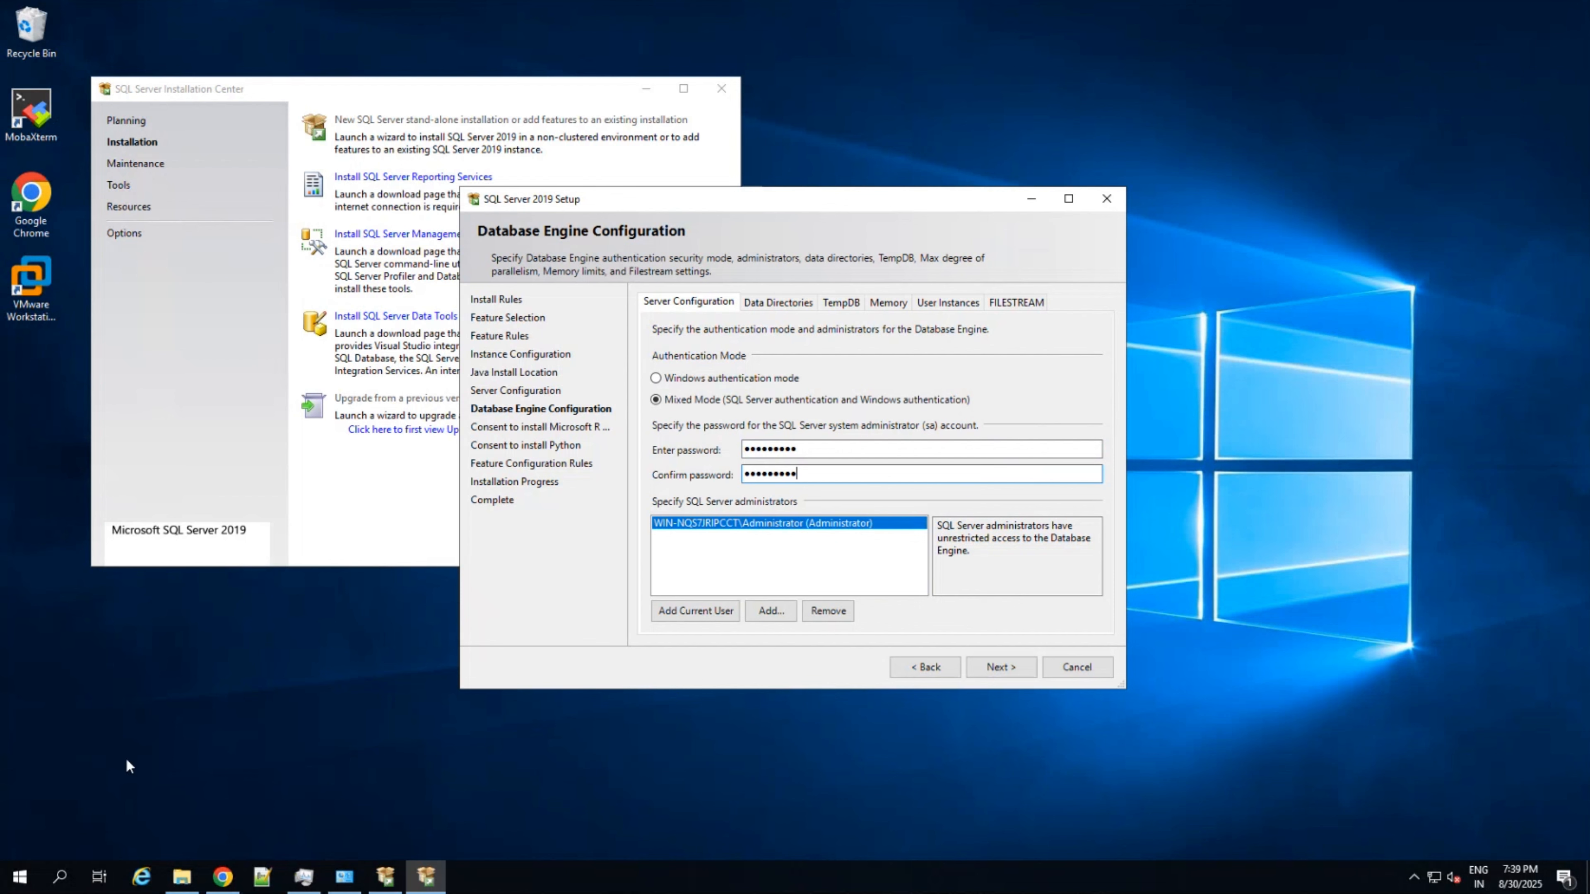
# - Open a Command Prompt with the Run command cmd and query the computer name with hostname
pyautogui.press('super+x')
pyautogui.click(64, 785)
pyautogui.write('cd')
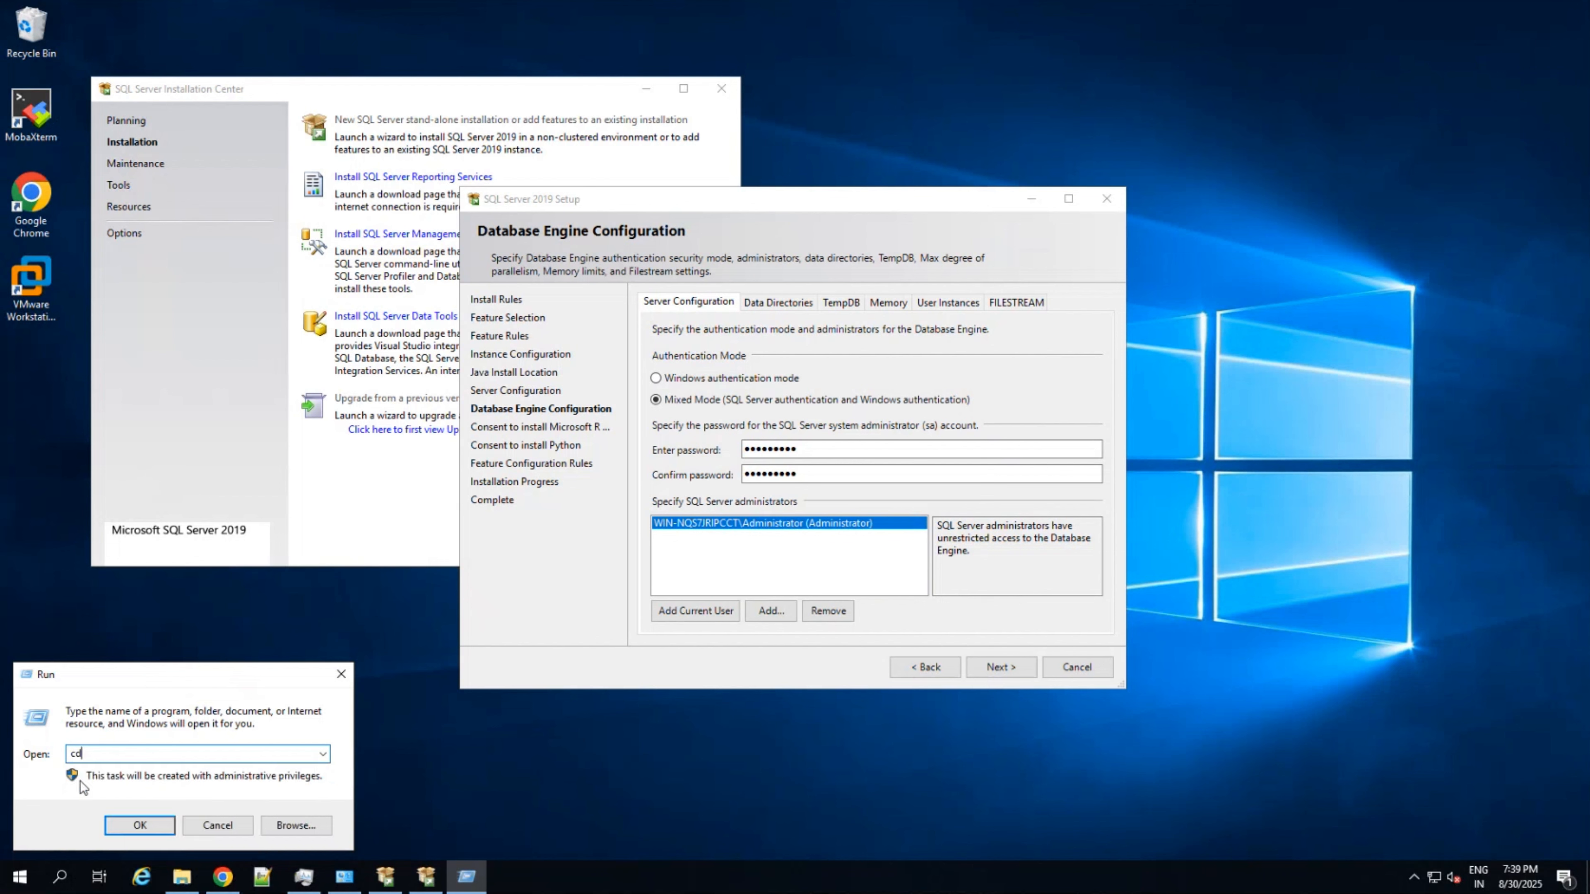
pyautogui.write('d')
pyautogui.press('Return')
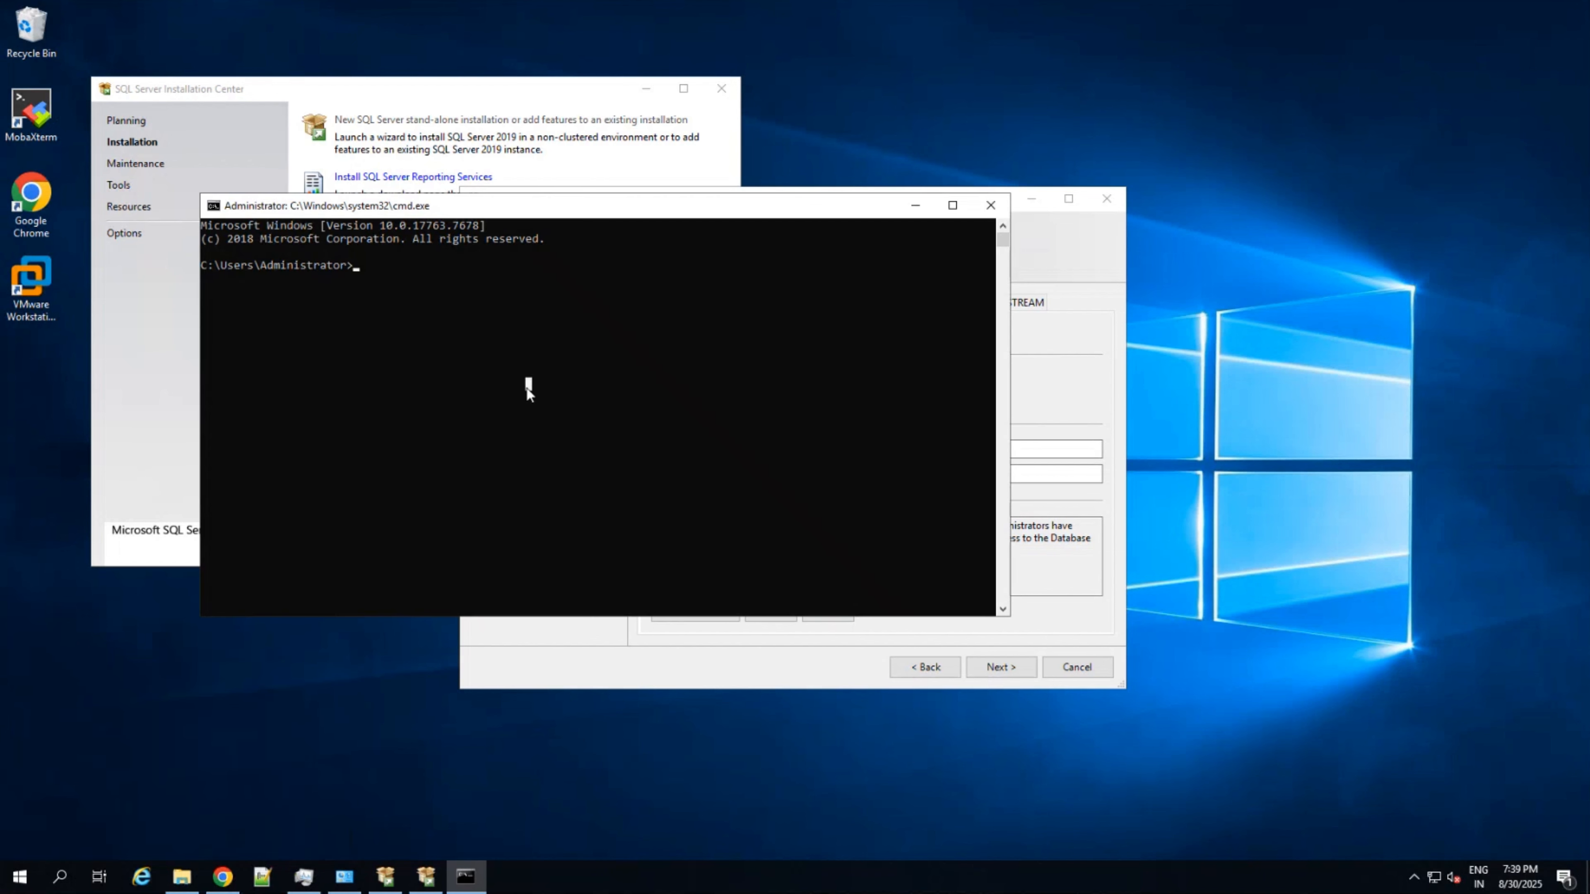
pyautogui.write('hostname')
pyautogui.press('Return')
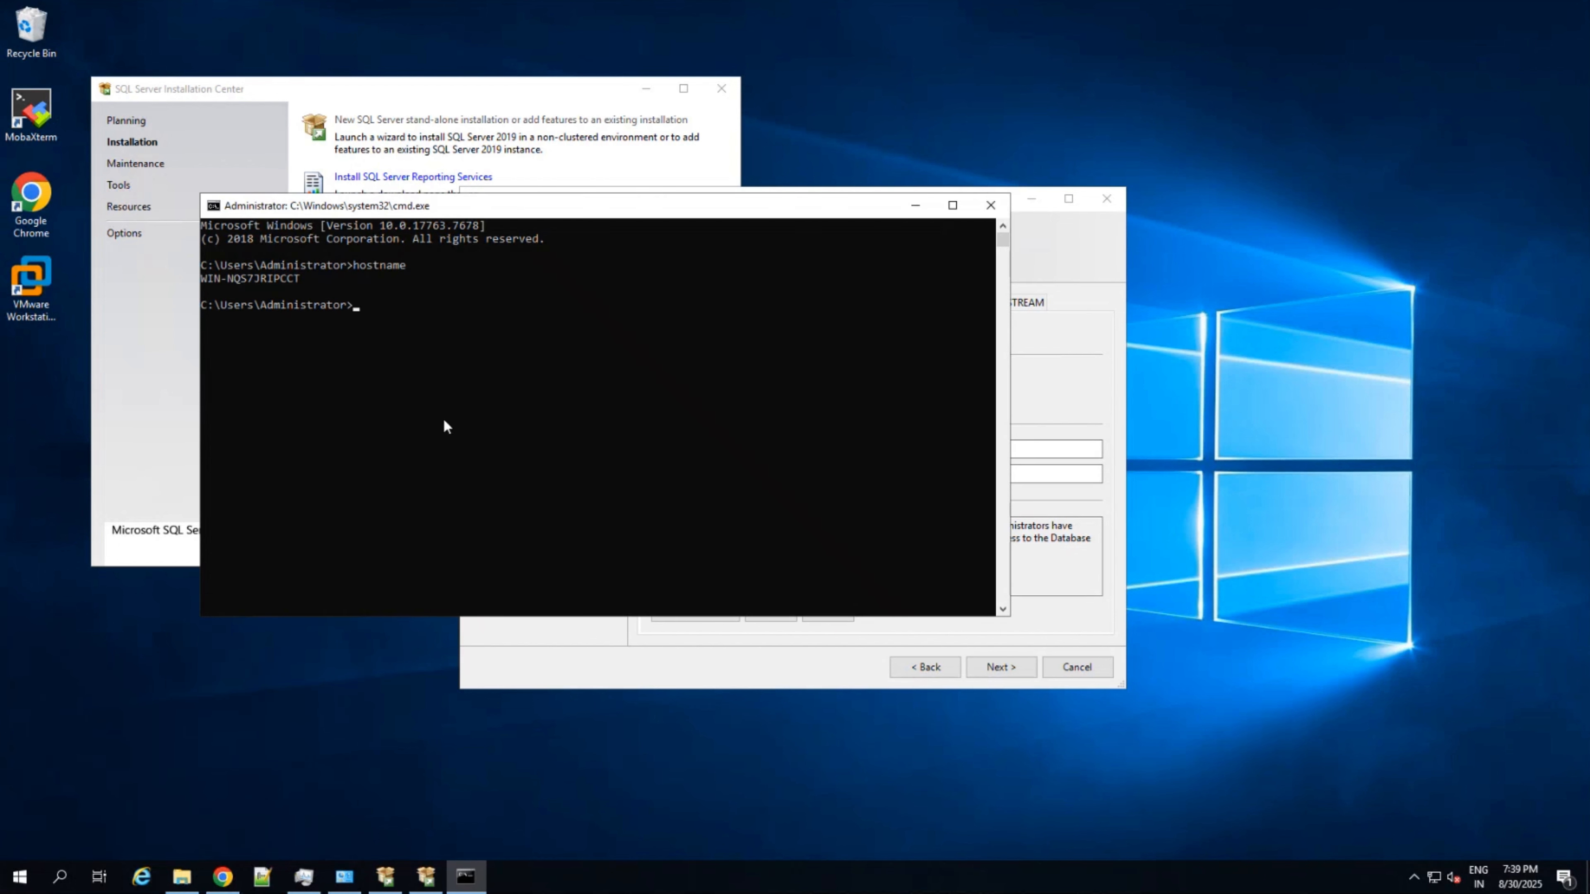
# - Query the logged-in account with whoami and highlight the returned account in the Command Prompt
pyautogui.moveTo(298, 282); pyautogui.dragTo(220, 284)
pyautogui.hotkey('ctrl', 'c')
pyautogui.write('whoami')
pyautogui.press('Return')
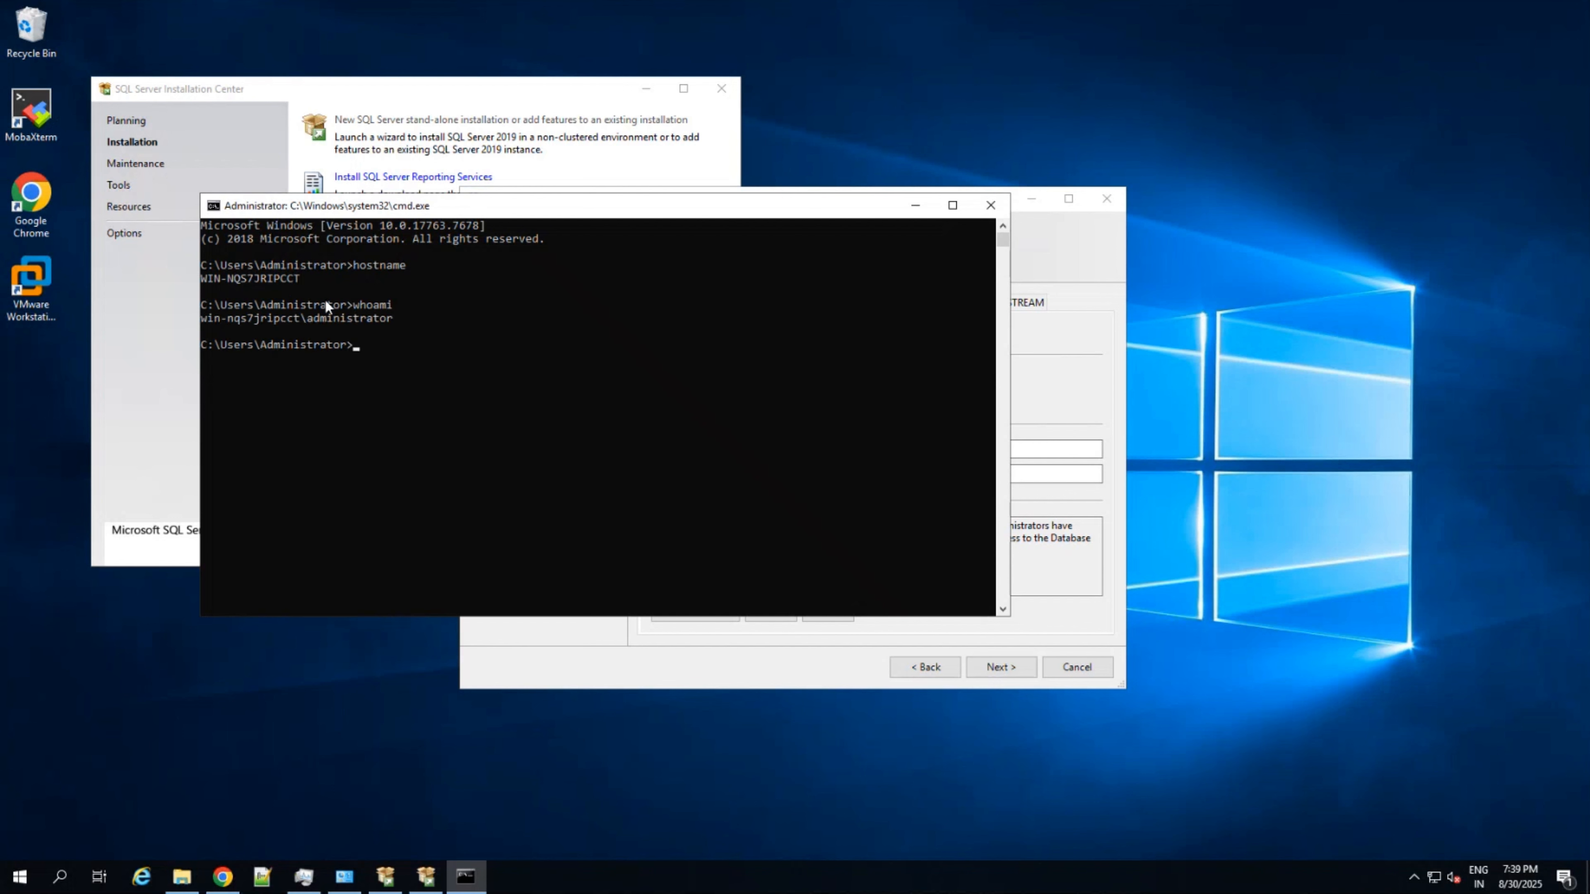
pyautogui.moveTo(390, 318); pyautogui.dragTo(201, 319)
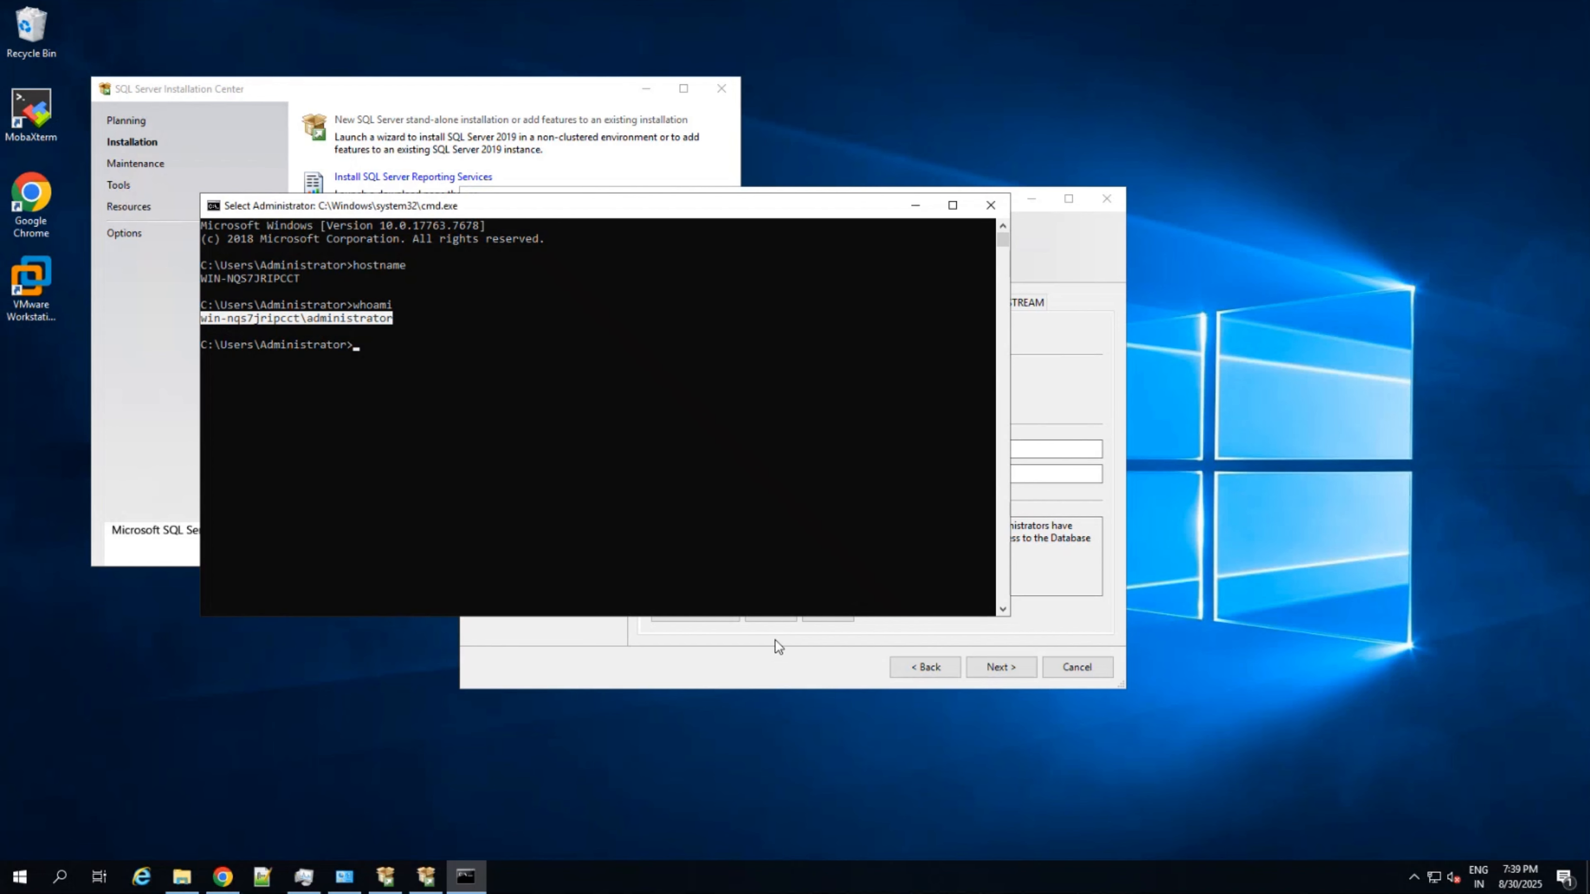
# - Check the listed SQL Server administrator against the Command Prompt output, minimize that window and proceed with the Database Engine configuration
pyautogui.click(756, 665)
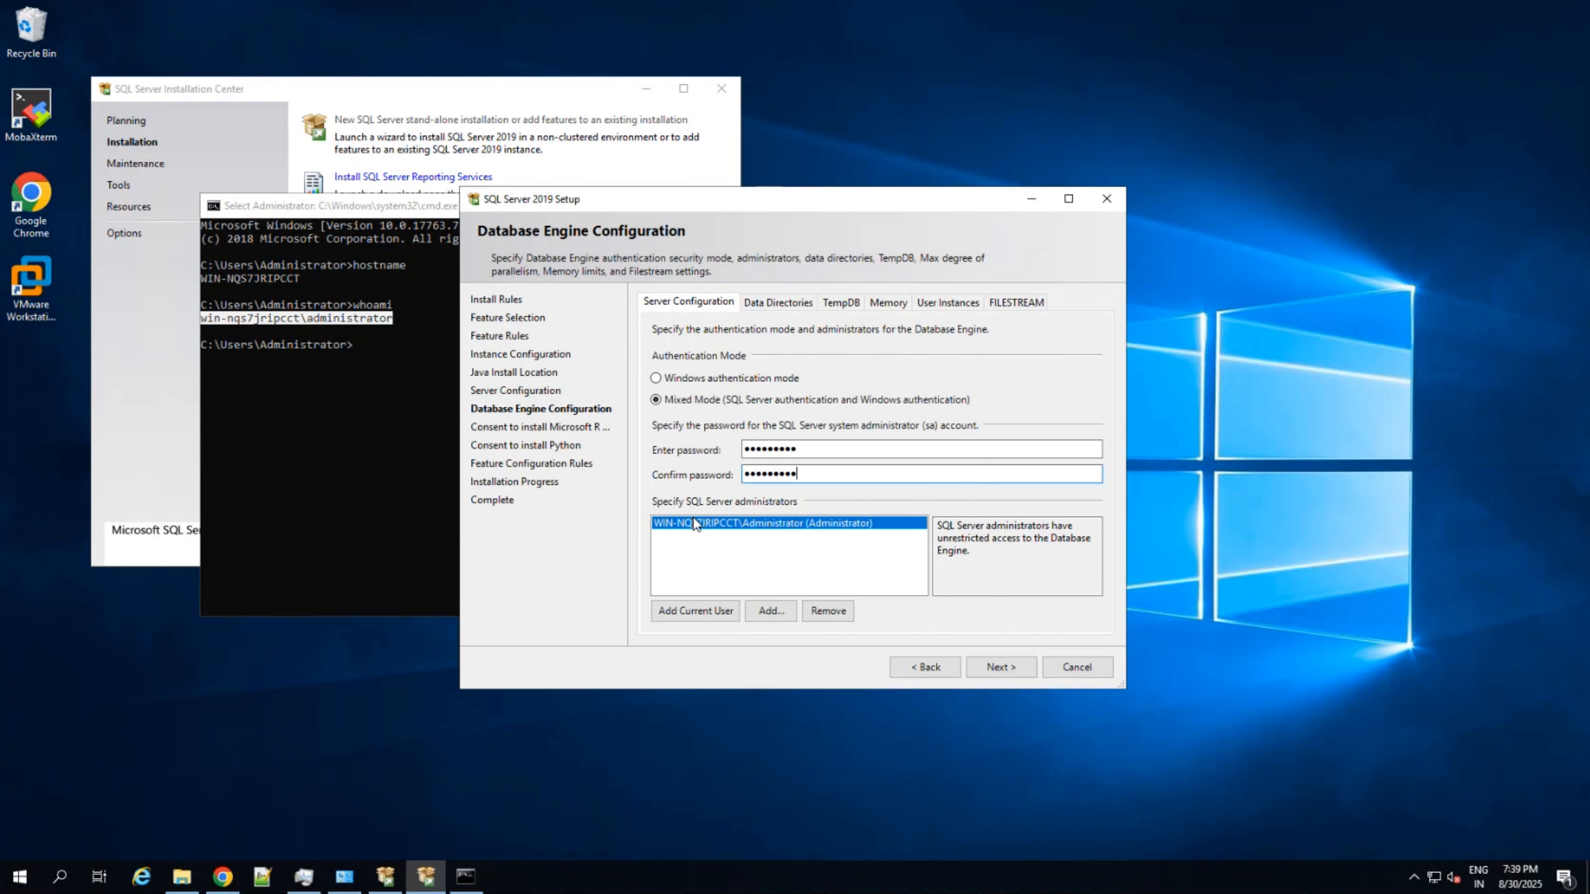
pyautogui.click(387, 471)
pyautogui.click(917, 206)
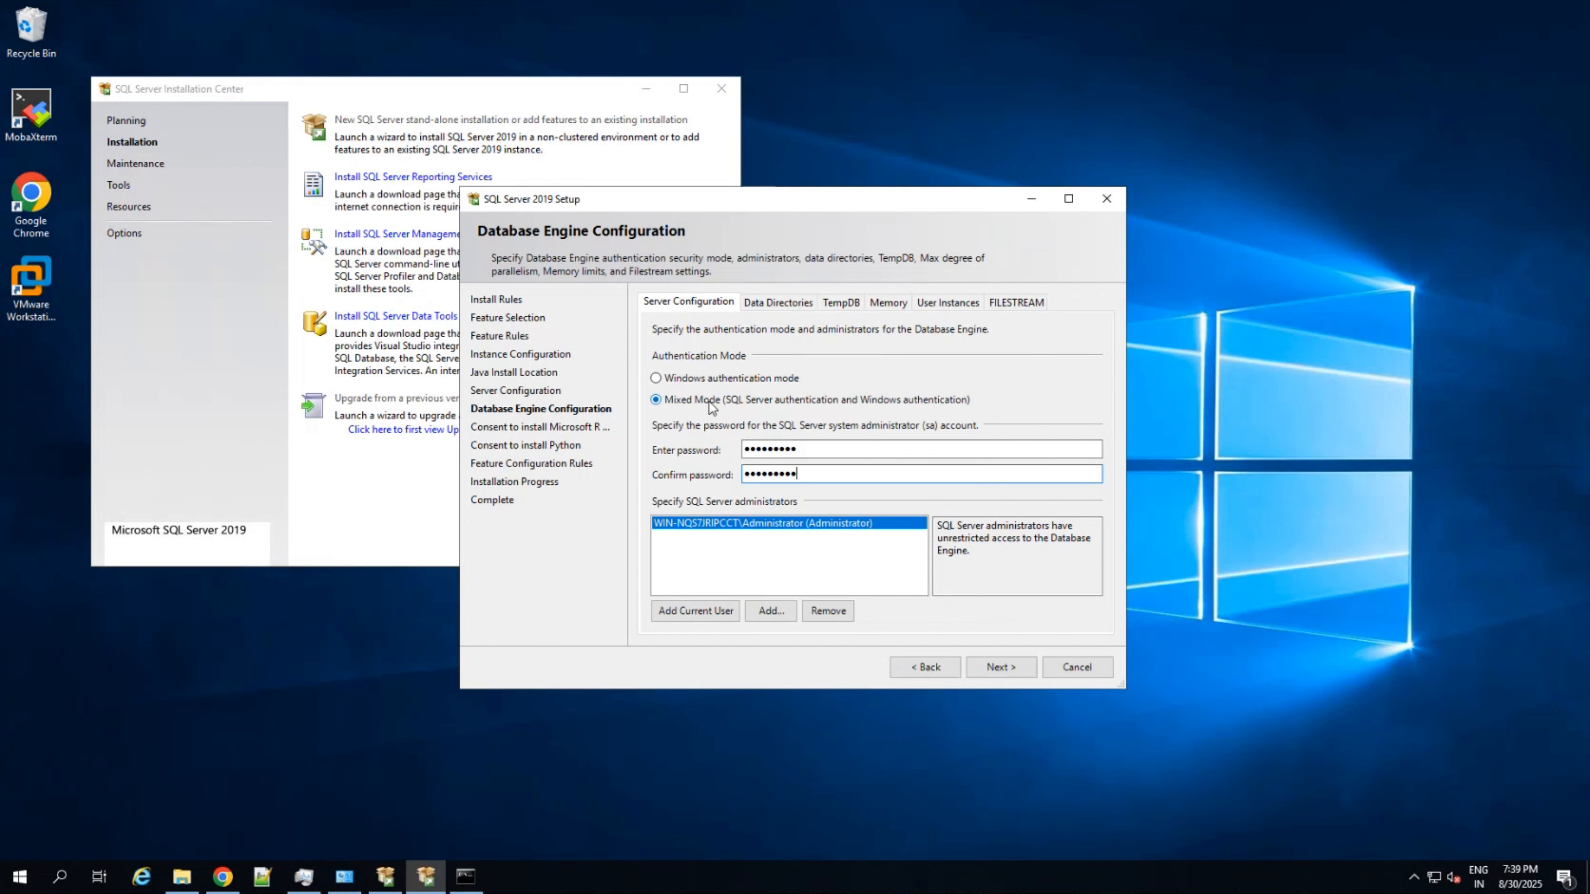
pyautogui.click(997, 667)
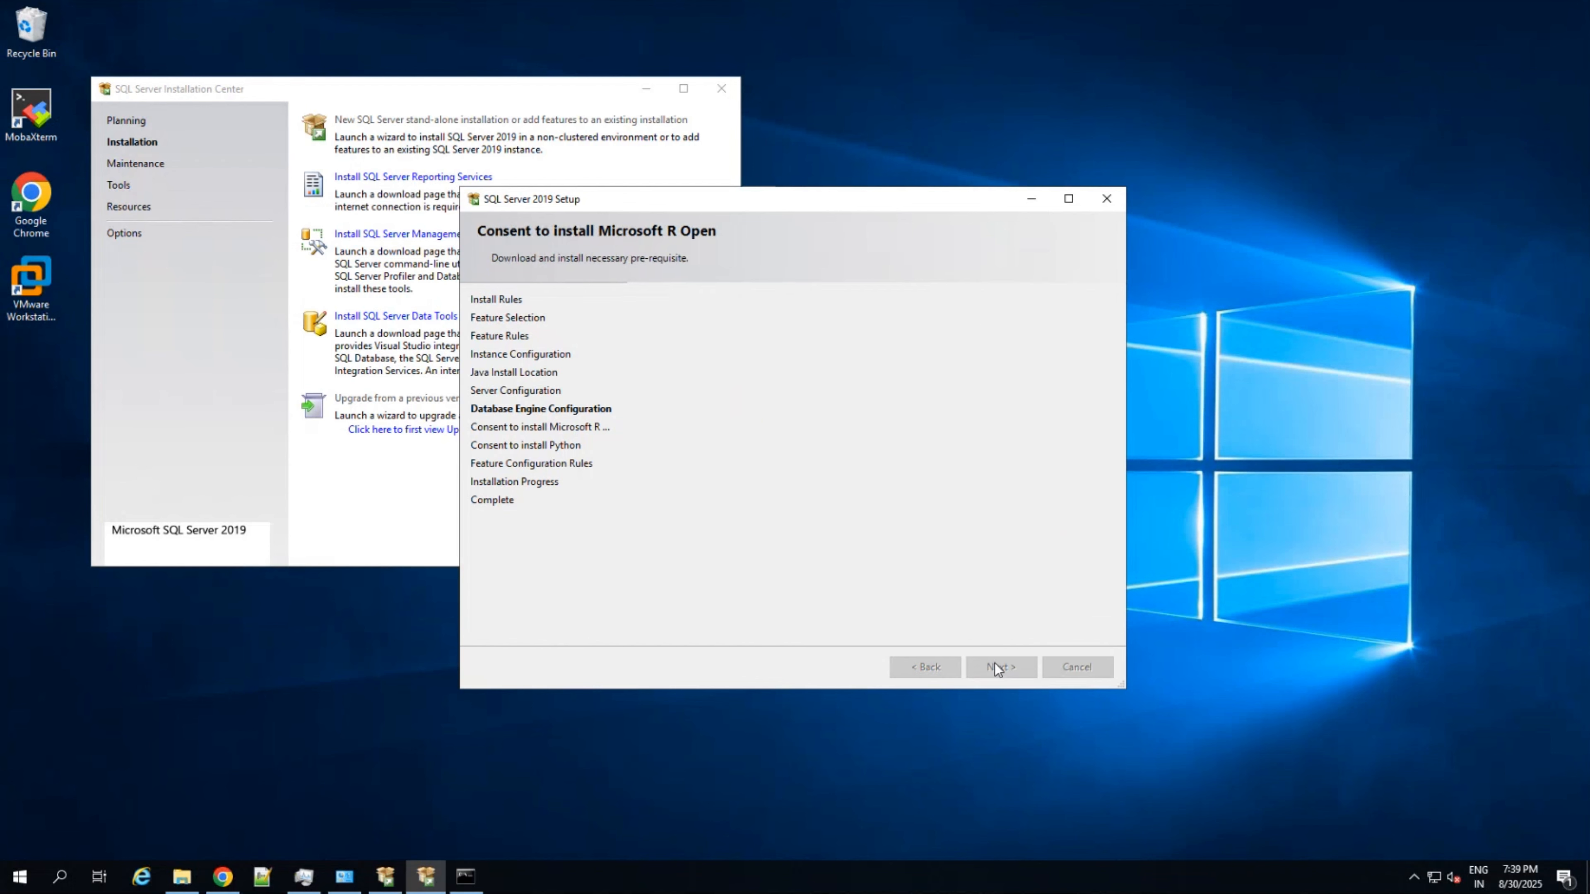
# - Accept the Microsoft R Open and Python consent terms and proceed through both setup pages
pyautogui.click(667, 611)
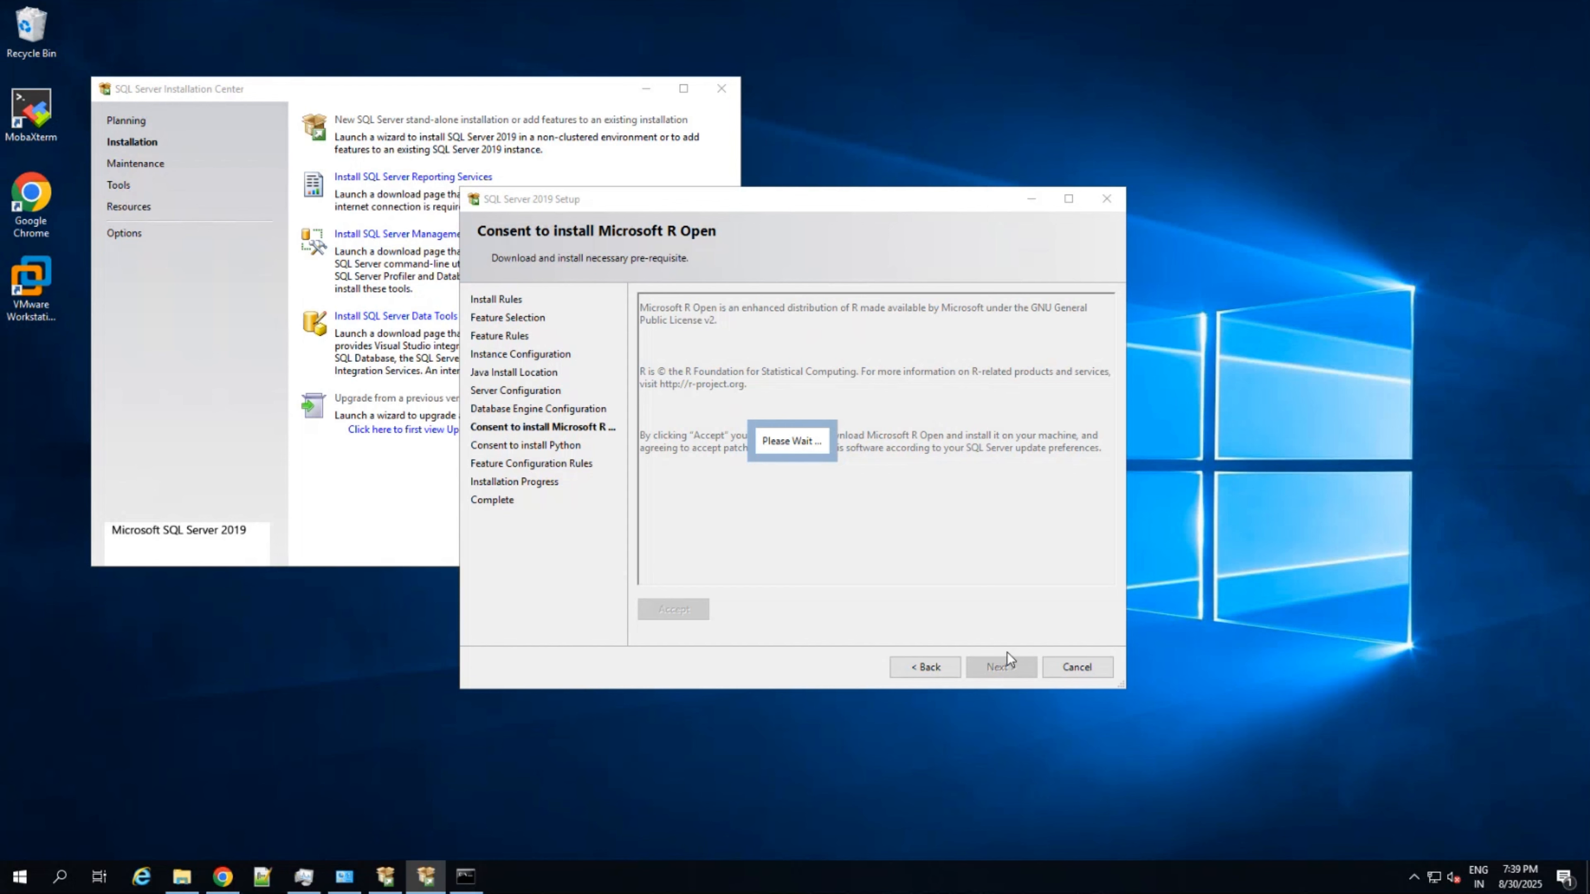
pyautogui.click(999, 667)
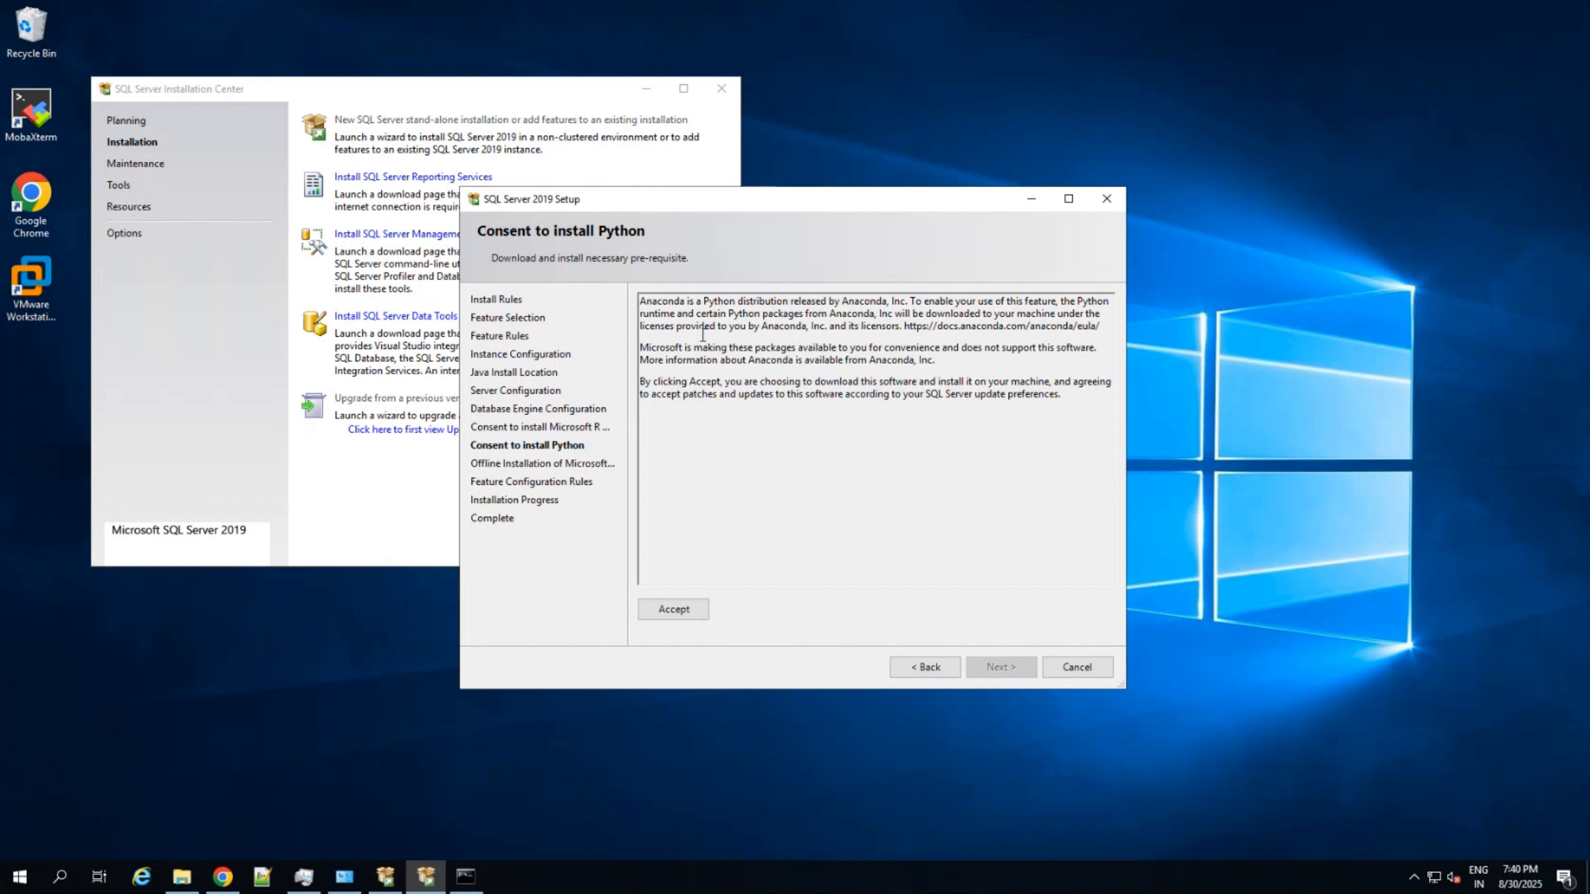
pyautogui.click(674, 608)
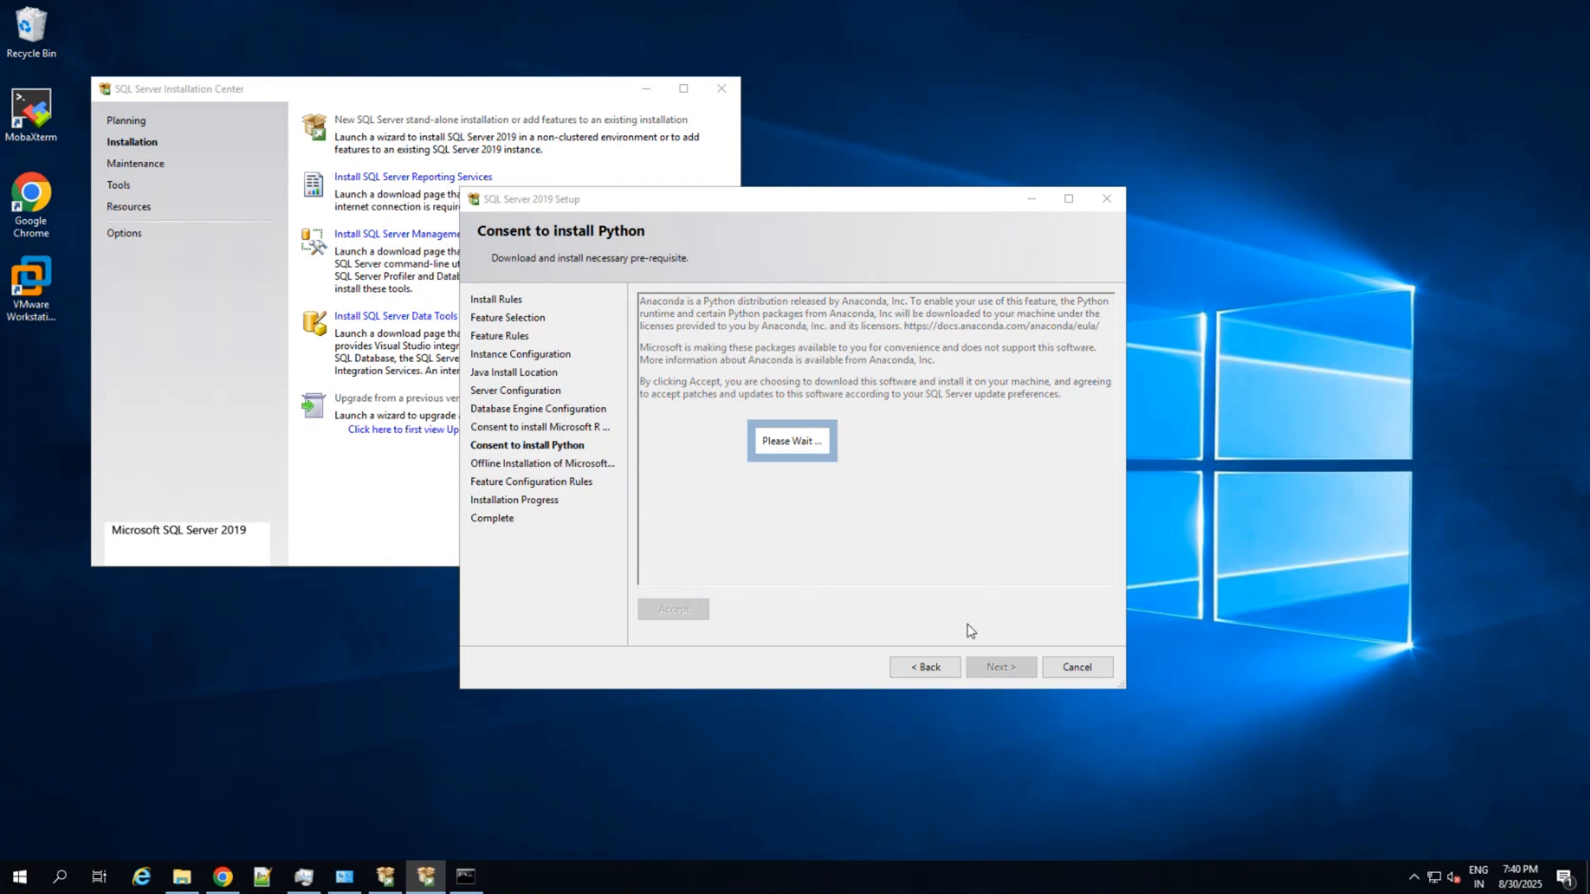
pyautogui.click(1002, 666)
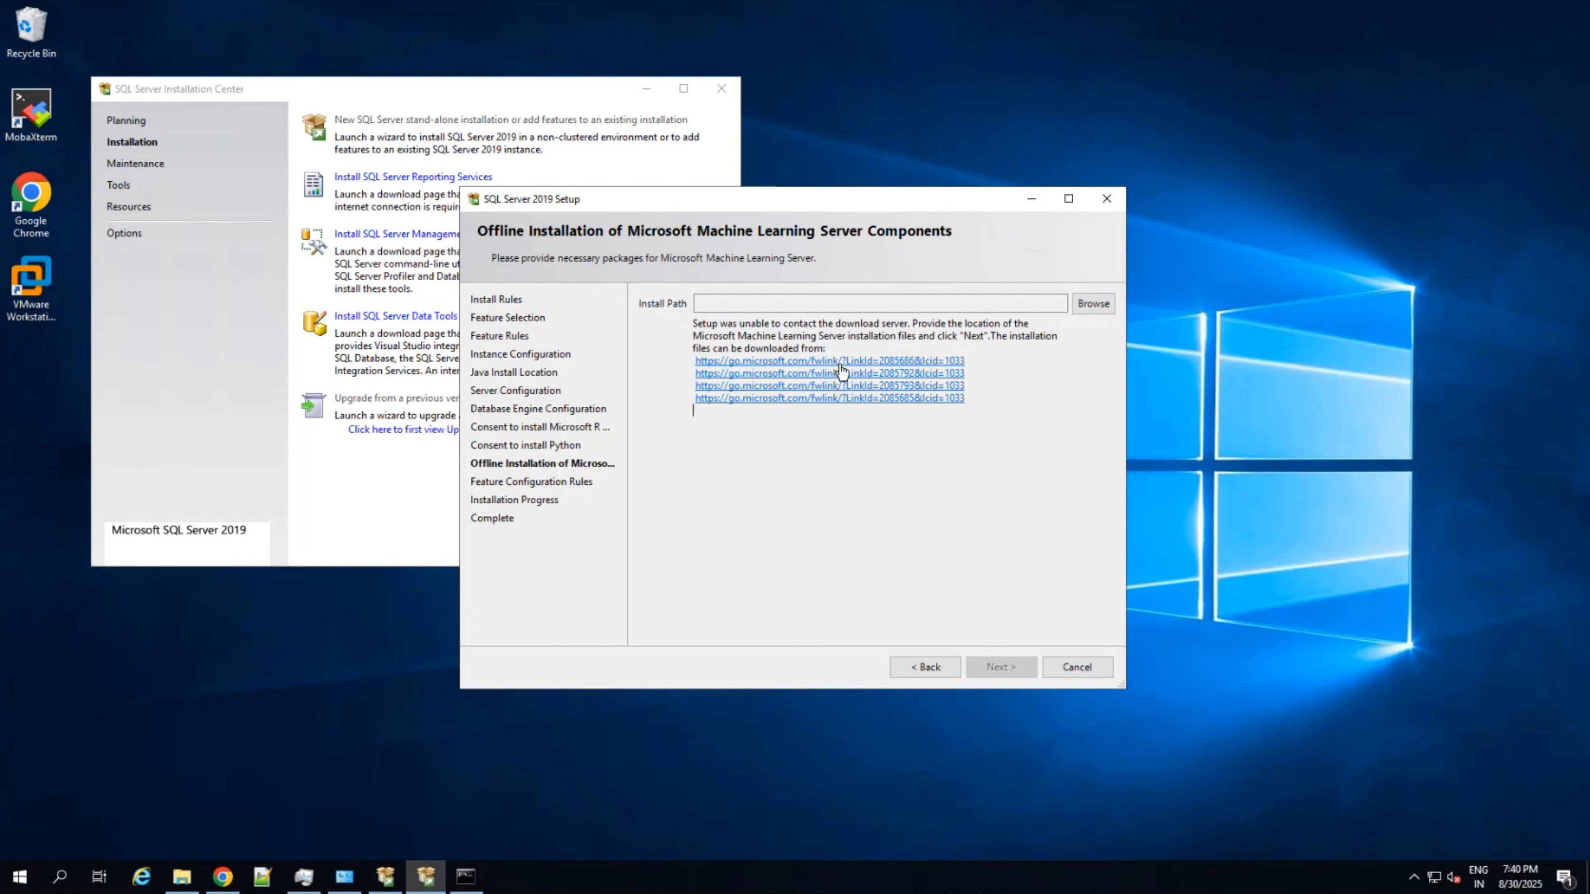
# - Download the first Machine Learning Server package in Chrome from the setup's link with LinkId=2085686
pyautogui.moveTo(968, 361); pyautogui.dragTo(694, 361)
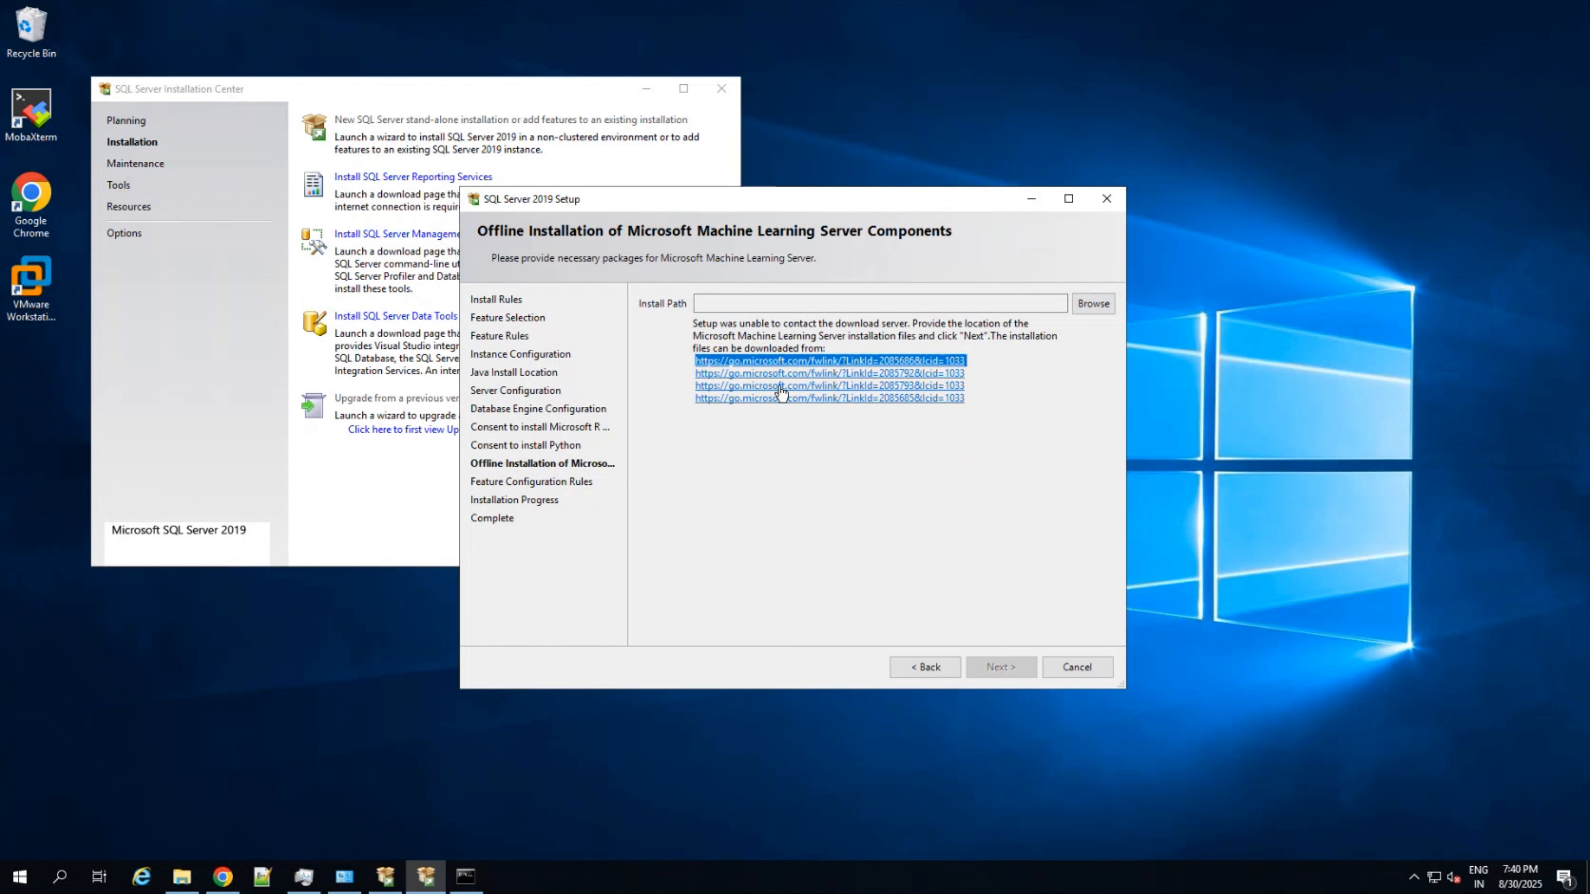
pyautogui.click(223, 877)
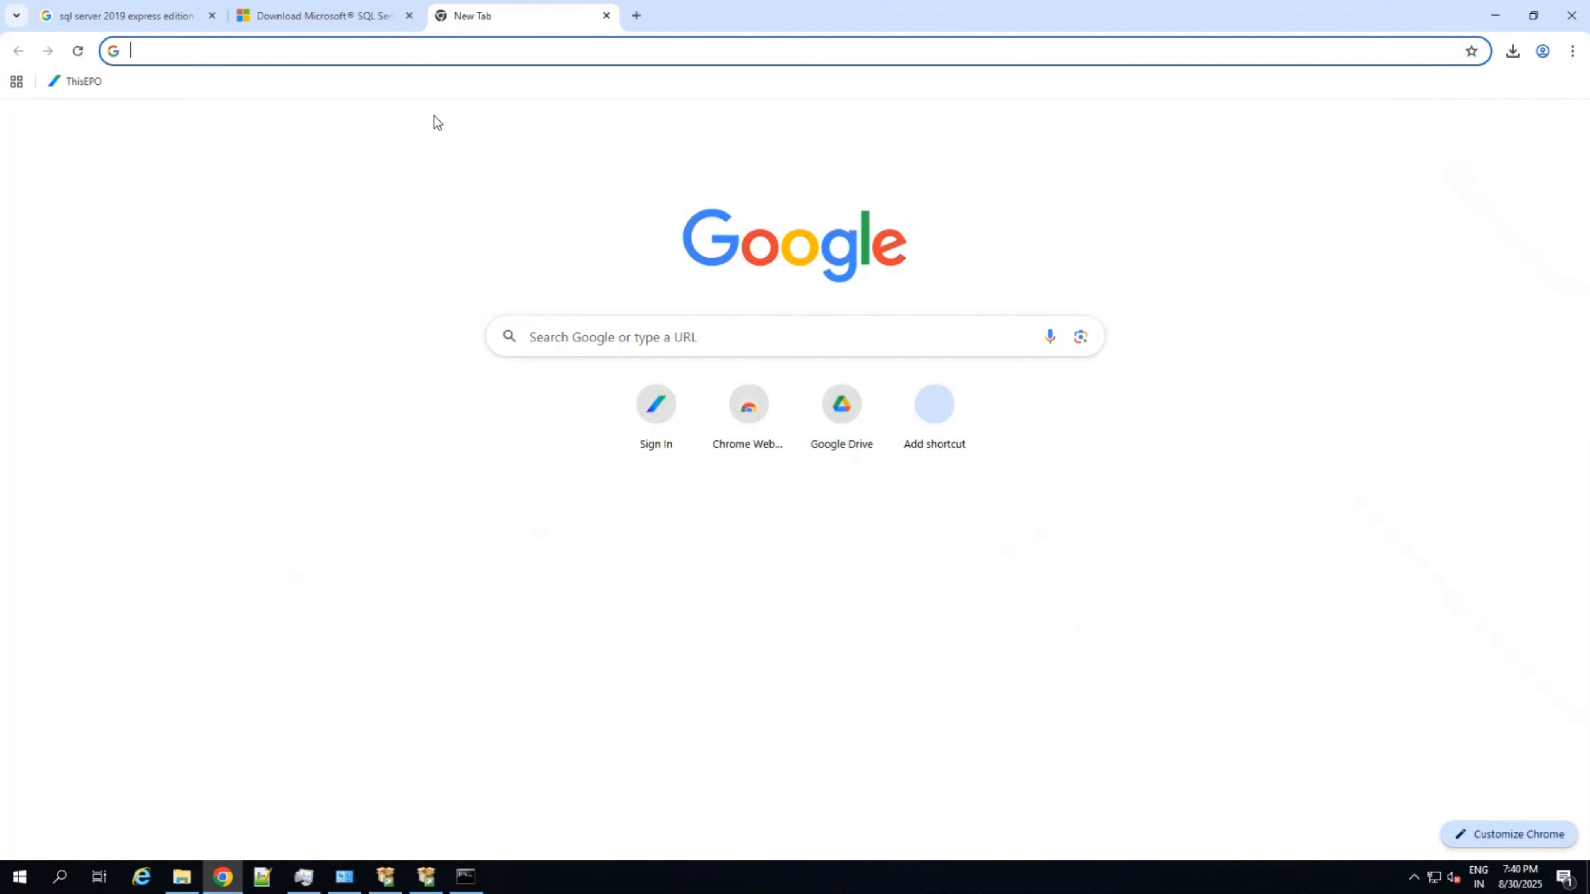
pyautogui.hotkey('ctrl', 'v')
pyautogui.press('Return')
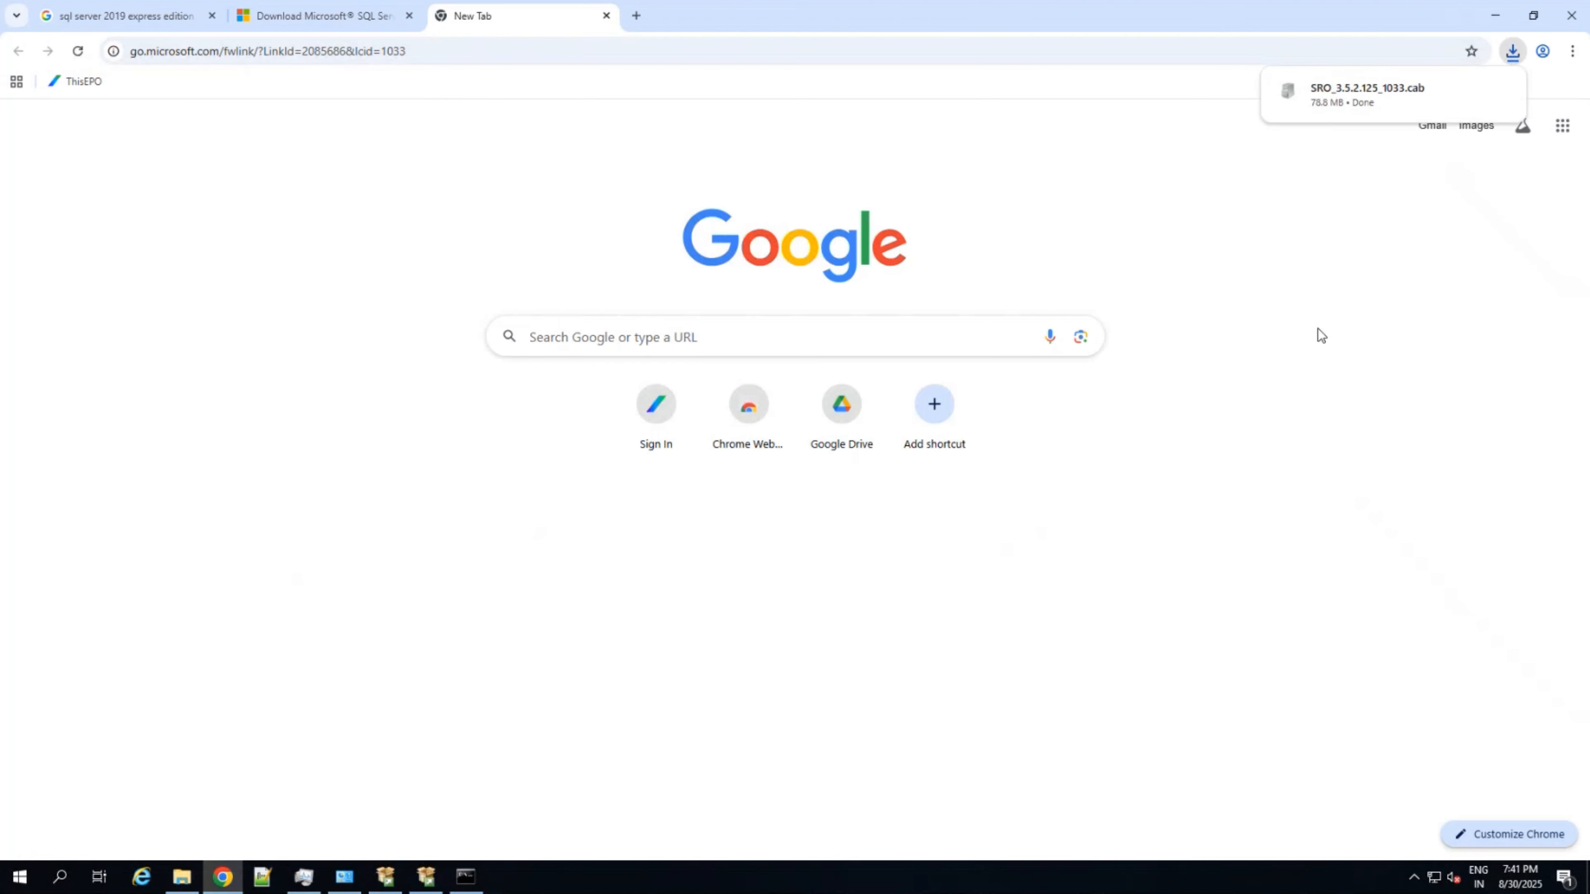
# - Download the second Machine Learning Server package in Chrome from the setup's link with LinkId=2085792
pyautogui.hotkey('alt', 'Tab')
pyautogui.press('Tab')
pyautogui.click(452, 45)
pyautogui.hotkey('ctrl', 'v')
pyautogui.press('Return')
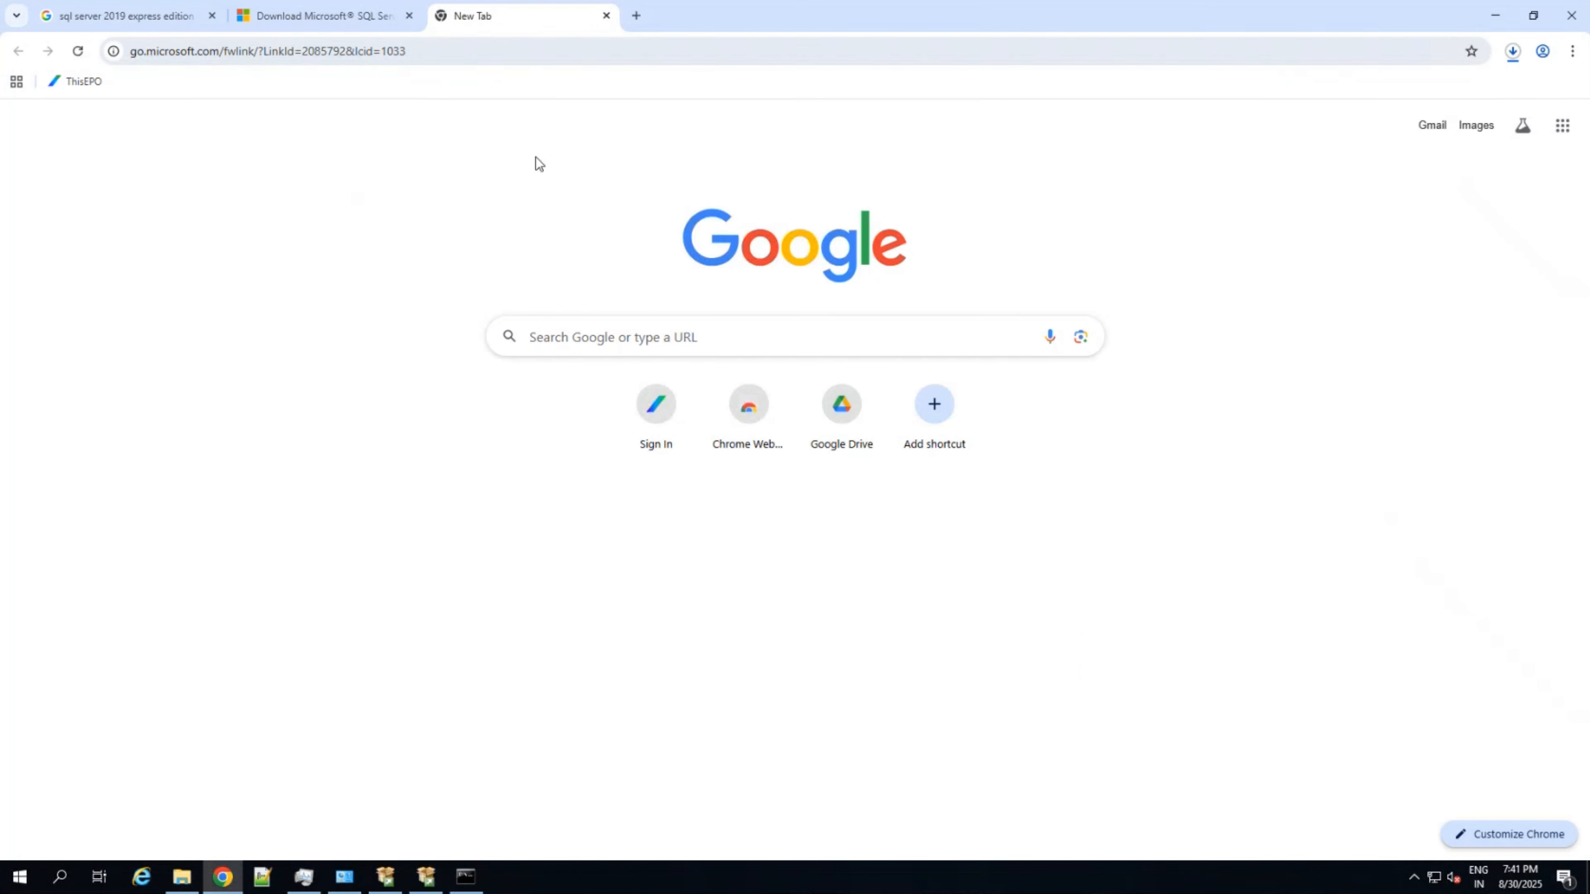
# - Copy the setup's third package link, LinkId=2085793, and download its file in Chrome
pyautogui.hotkey('alt', 'Tab')
pyautogui.moveTo(968, 384); pyautogui.dragTo(698, 382)
pyautogui.hotkey('ctrl', 'c')
pyautogui.click(468, 43)
pyautogui.hotkey('ctrl', 'v')
pyautogui.press('Return')
# - Copy the setup's fourth package link, LinkId=2085685, download its file in Chrome and check the downloads
pyautogui.hotkey('alt', 'Tab')
pyautogui.moveTo(967, 399); pyautogui.dragTo(701, 401)
pyautogui.hotkey('ctrl', 'c')
pyautogui.click(444, 49)
pyautogui.hotkey('ctrl', 'v')
pyautogui.press('Return')
pyautogui.click(1513, 51)
# - Create a folder named cabfiles in the Downloads folder in File Explorer
pyautogui.click(181, 877)
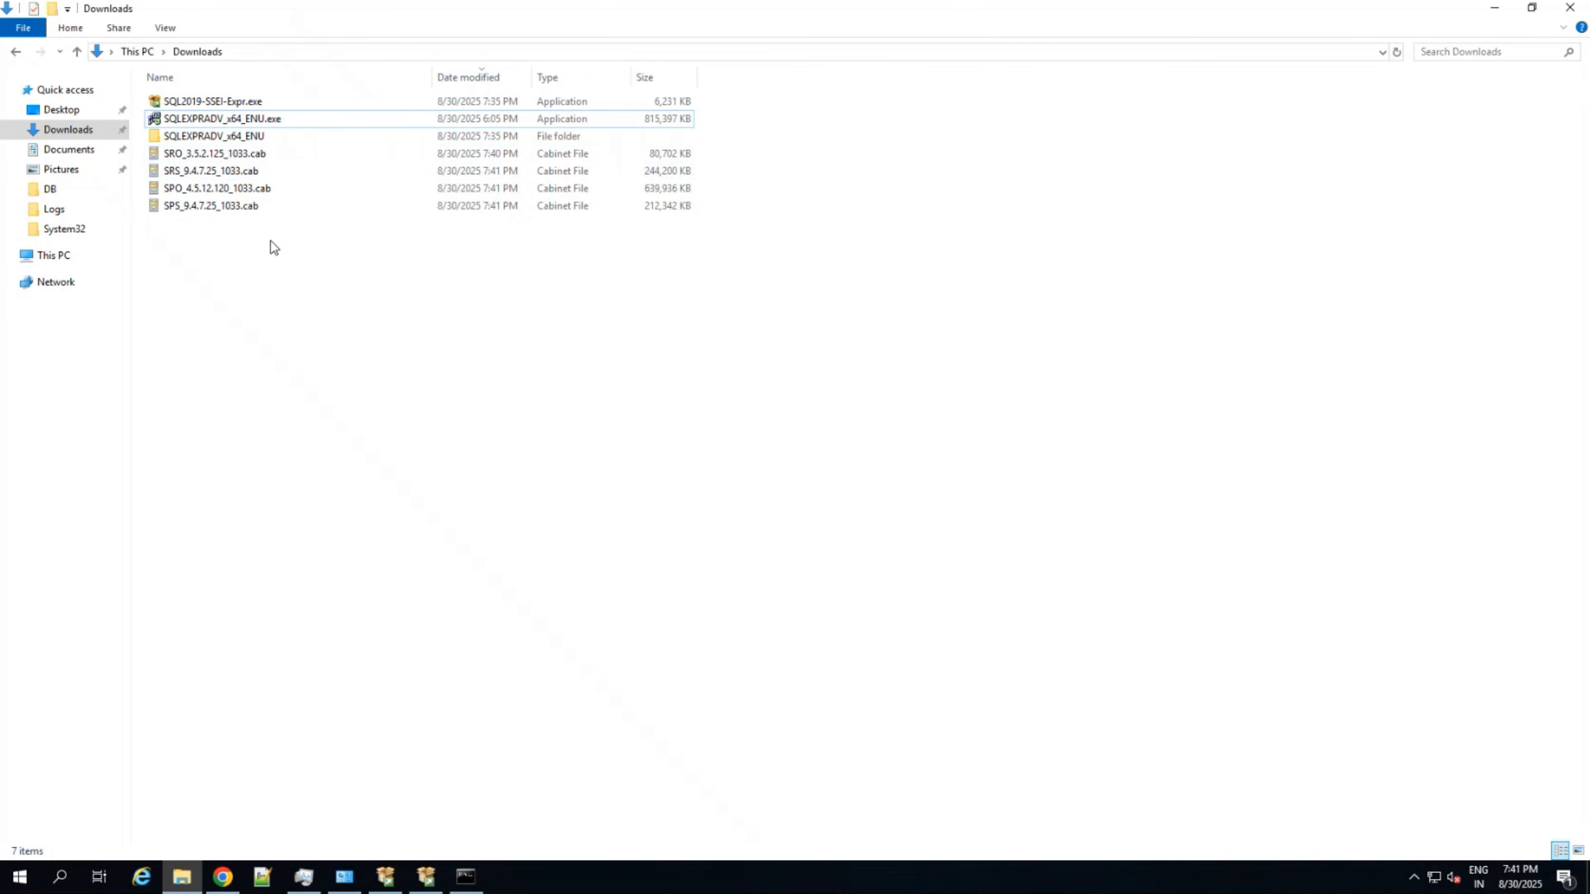
pyautogui.click(52, 8)
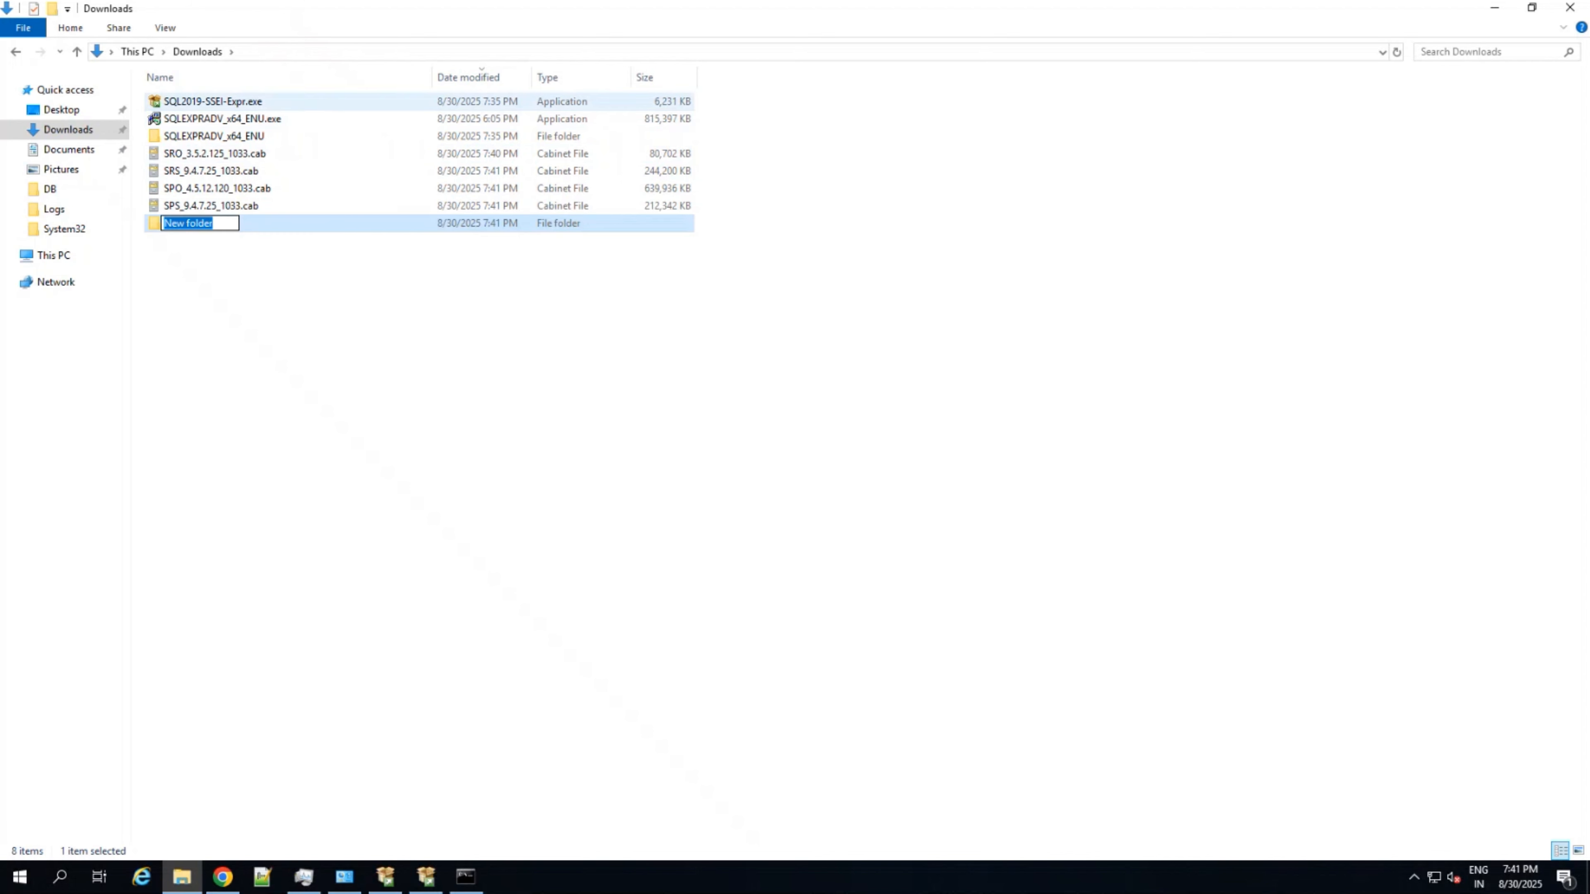
pyautogui.write('cabfiles')
pyautogui.press('Return')
# - Move the four downloaded .cab files (SRO, SRS, SPO and SPS) into the cabfiles folder
pyautogui.click(255, 157)
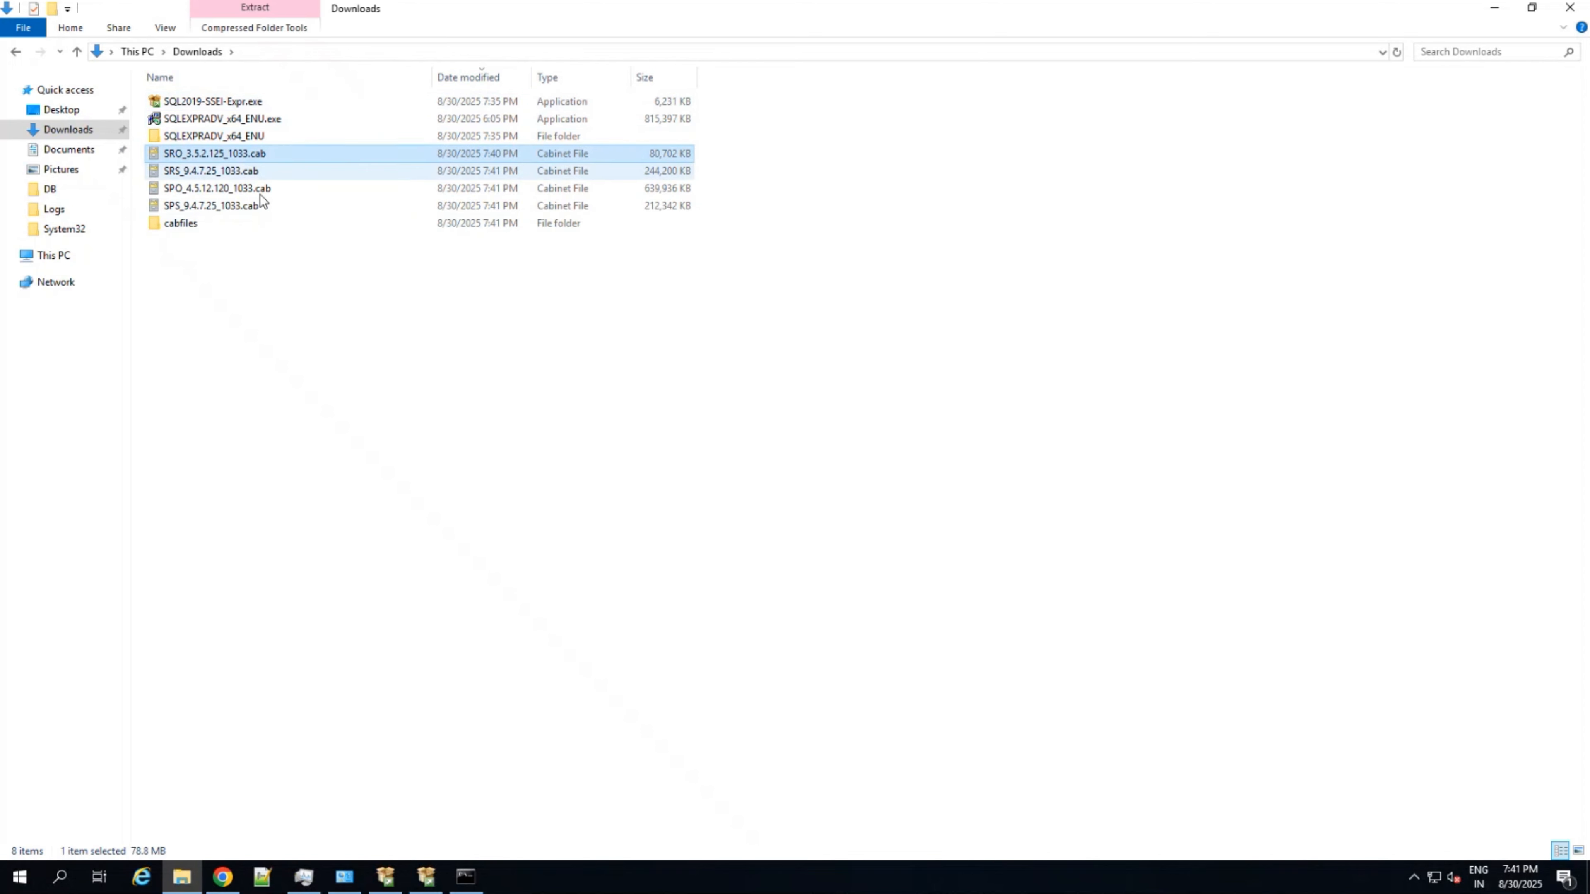
pyautogui.keyDown('shift'); pyautogui.click(264, 200); pyautogui.keyUp('shift')
pyautogui.doubleClick(224, 227)
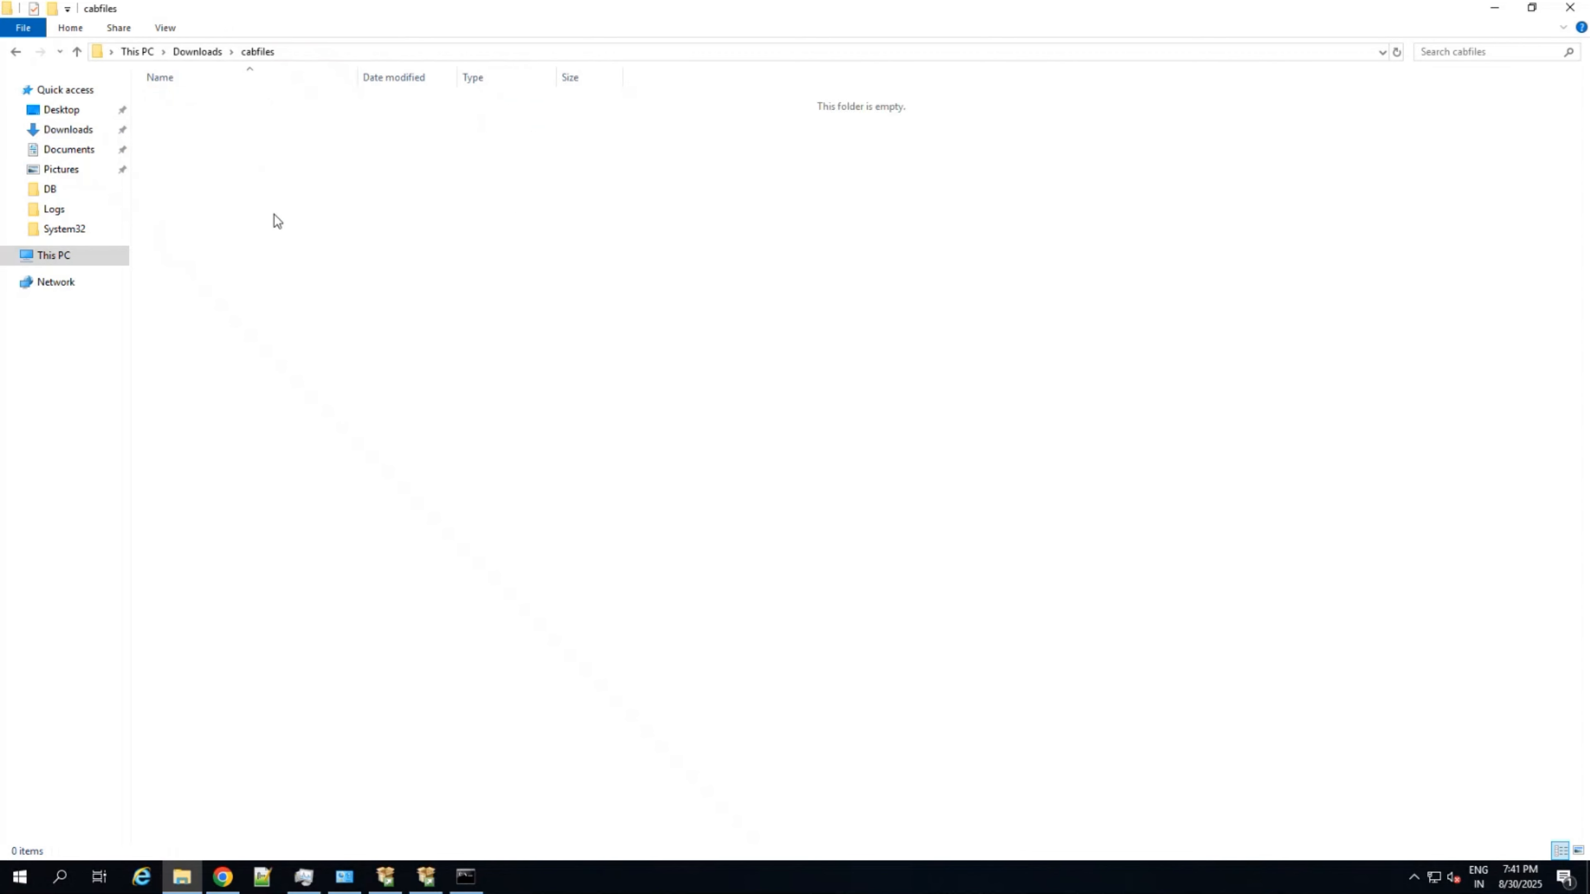
pyautogui.hotkey('ctrl', 'v')
pyautogui.click(607, 273)
# - Set the offline Machine Learning Server install path to Downloads\cabfiles in SQL Server 2019 Setup and start the installation
pyautogui.click(427, 876)
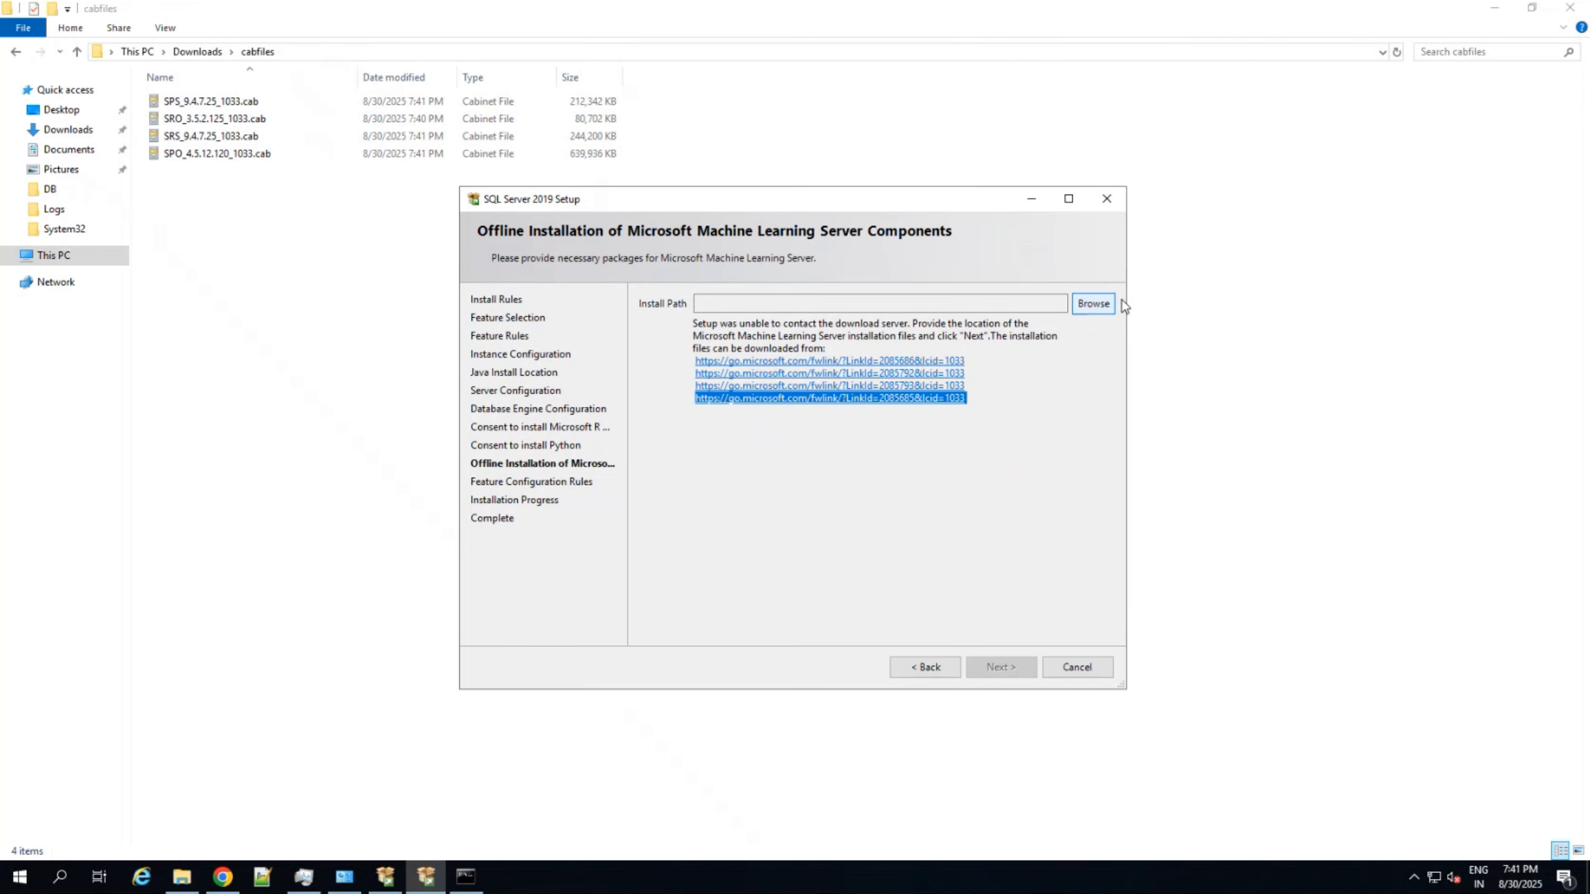
pyautogui.click(1096, 306)
pyautogui.click(682, 441)
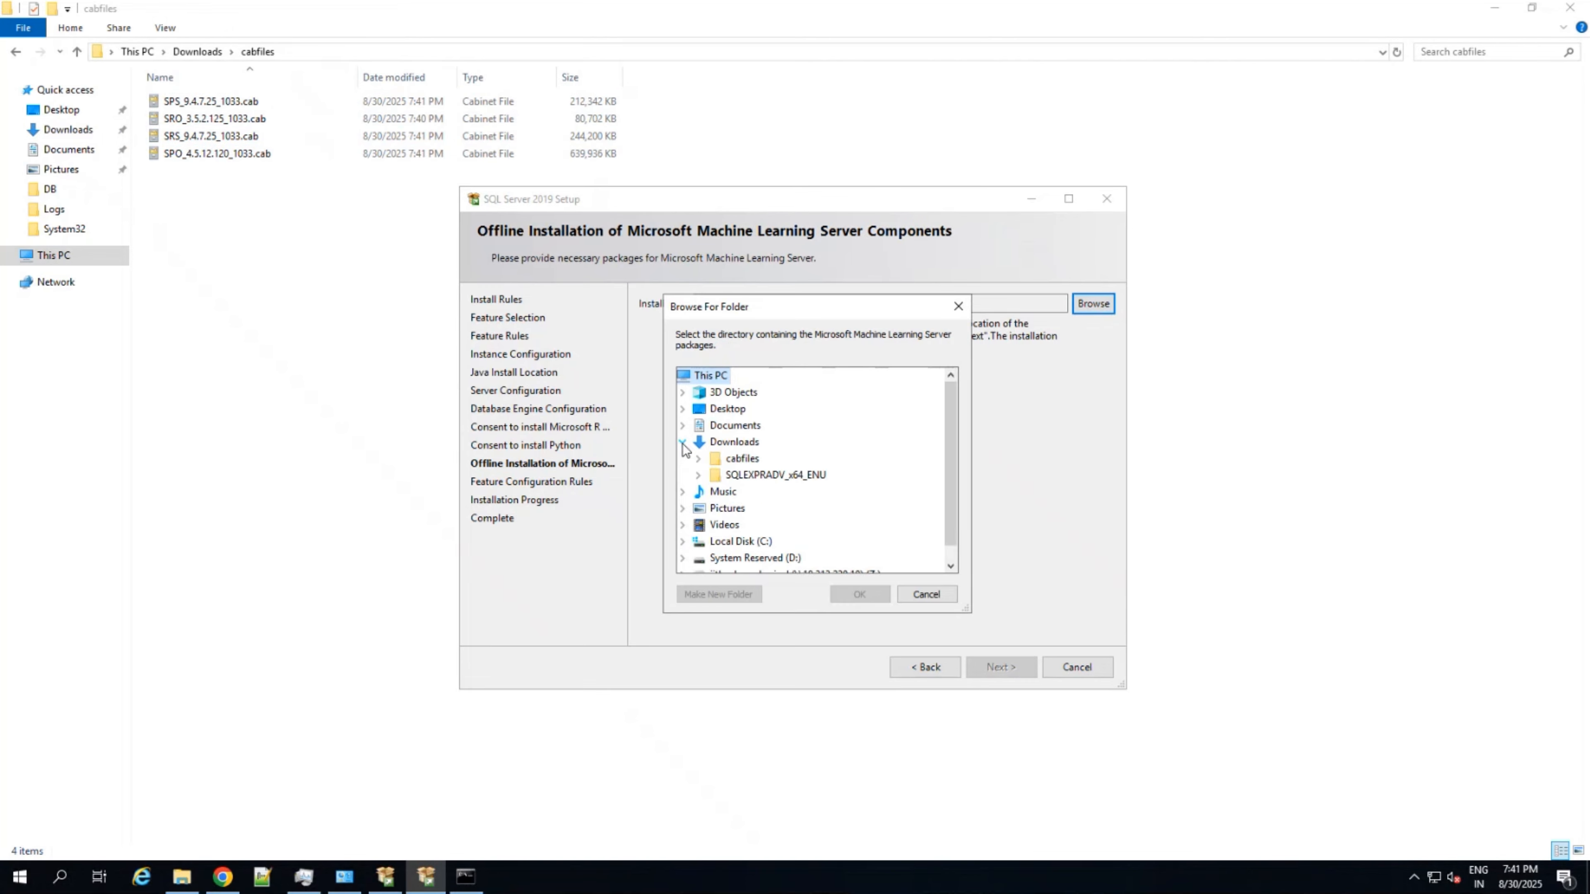
pyautogui.click(740, 458)
pyautogui.click(859, 594)
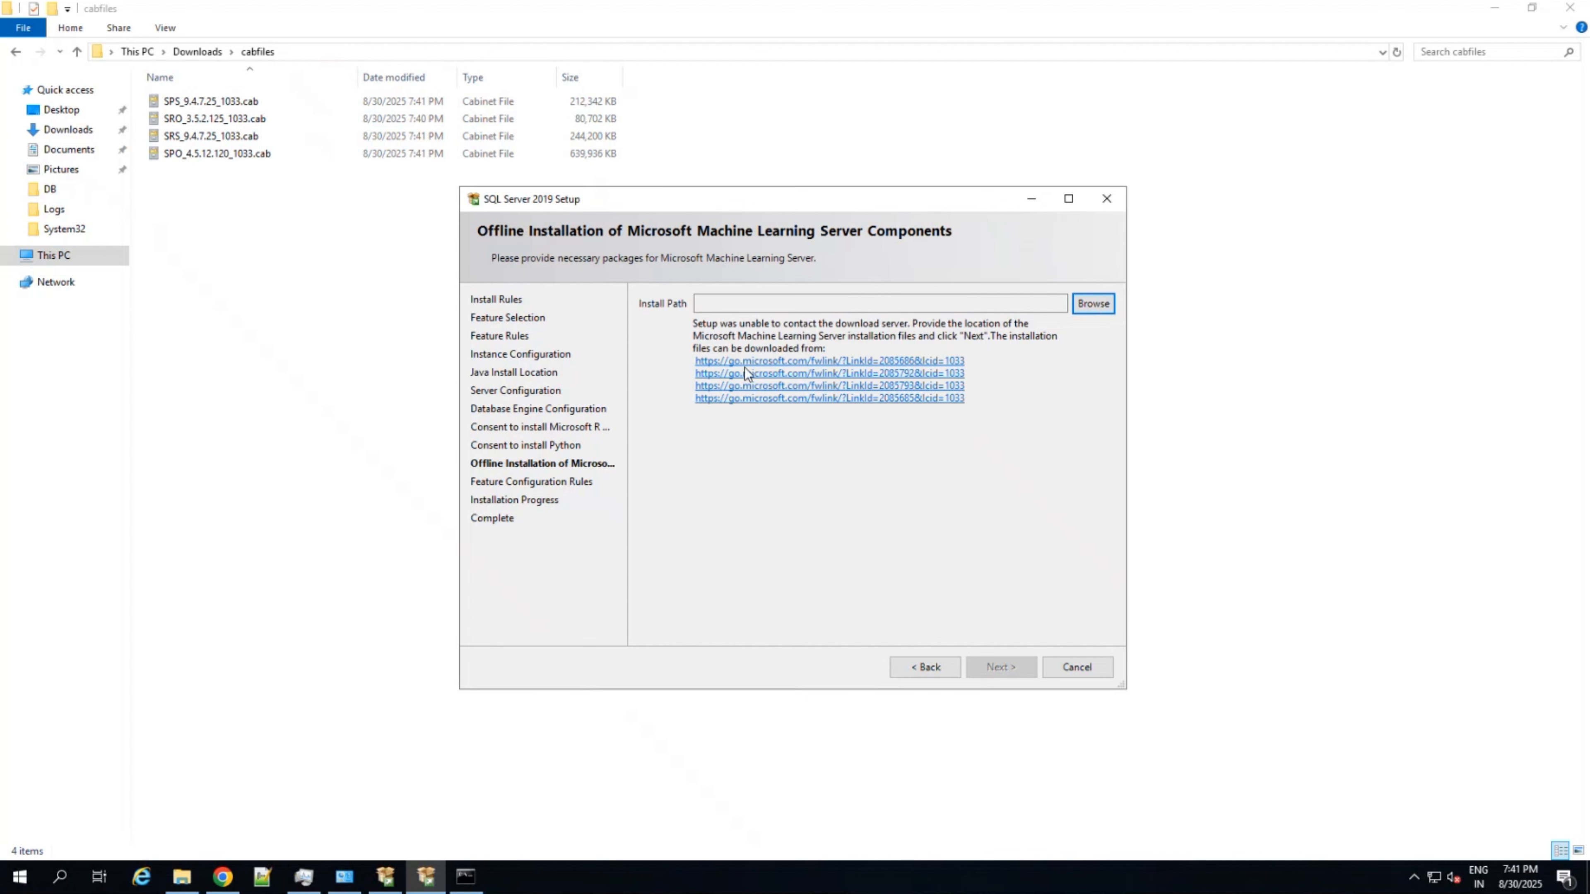
pyautogui.click(1015, 668)
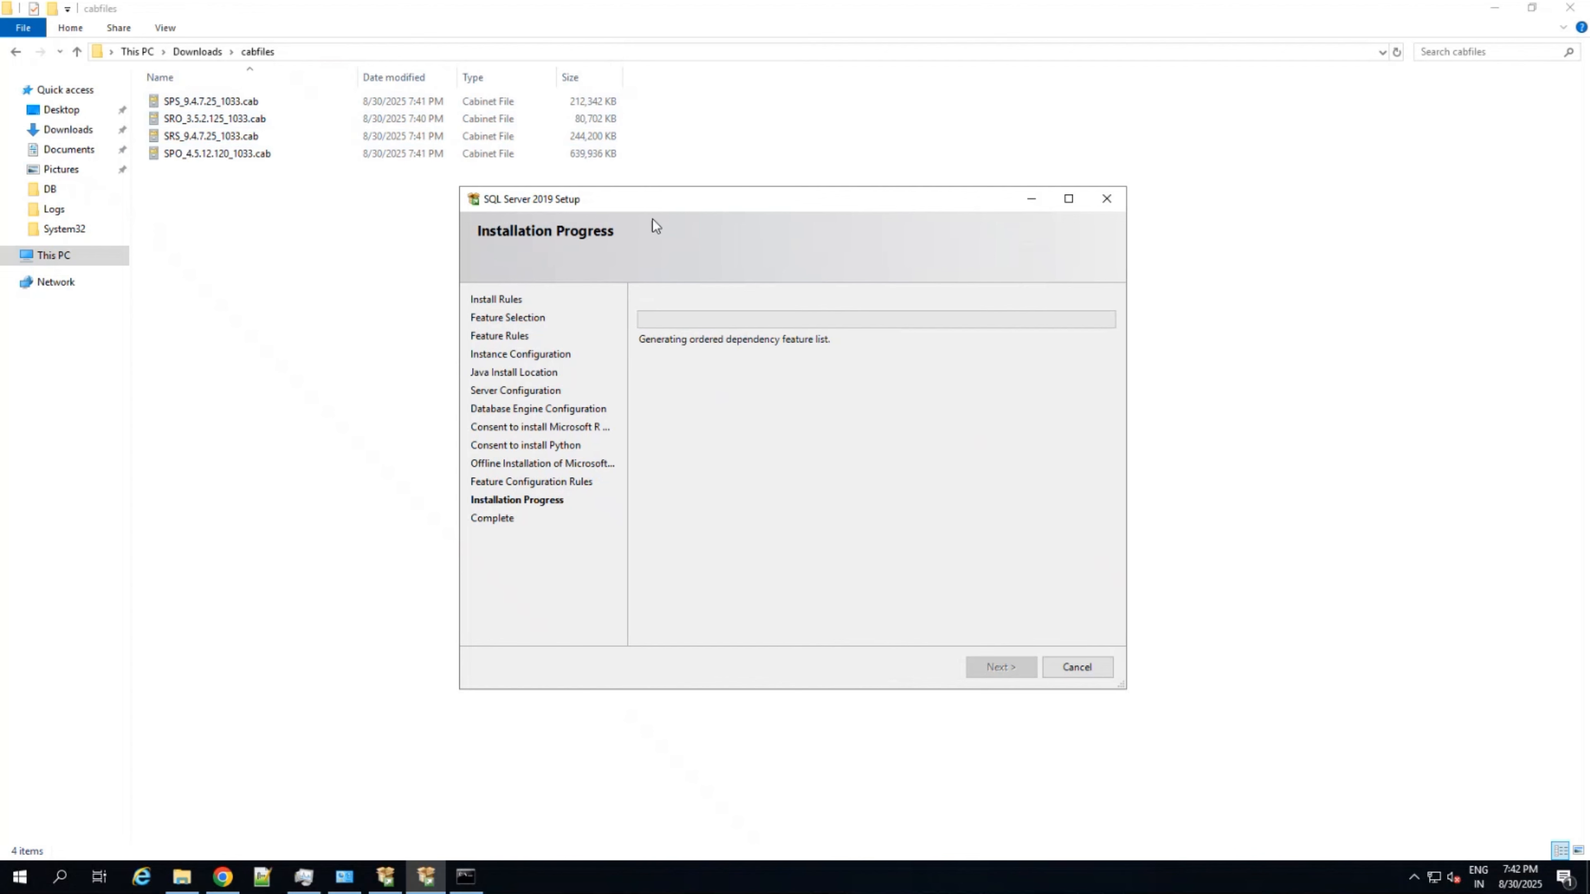
# - Minimize the File Explorer and Chrome windows and close the SQL Server setup wizard once installation completes
pyautogui.click(1495, 8)
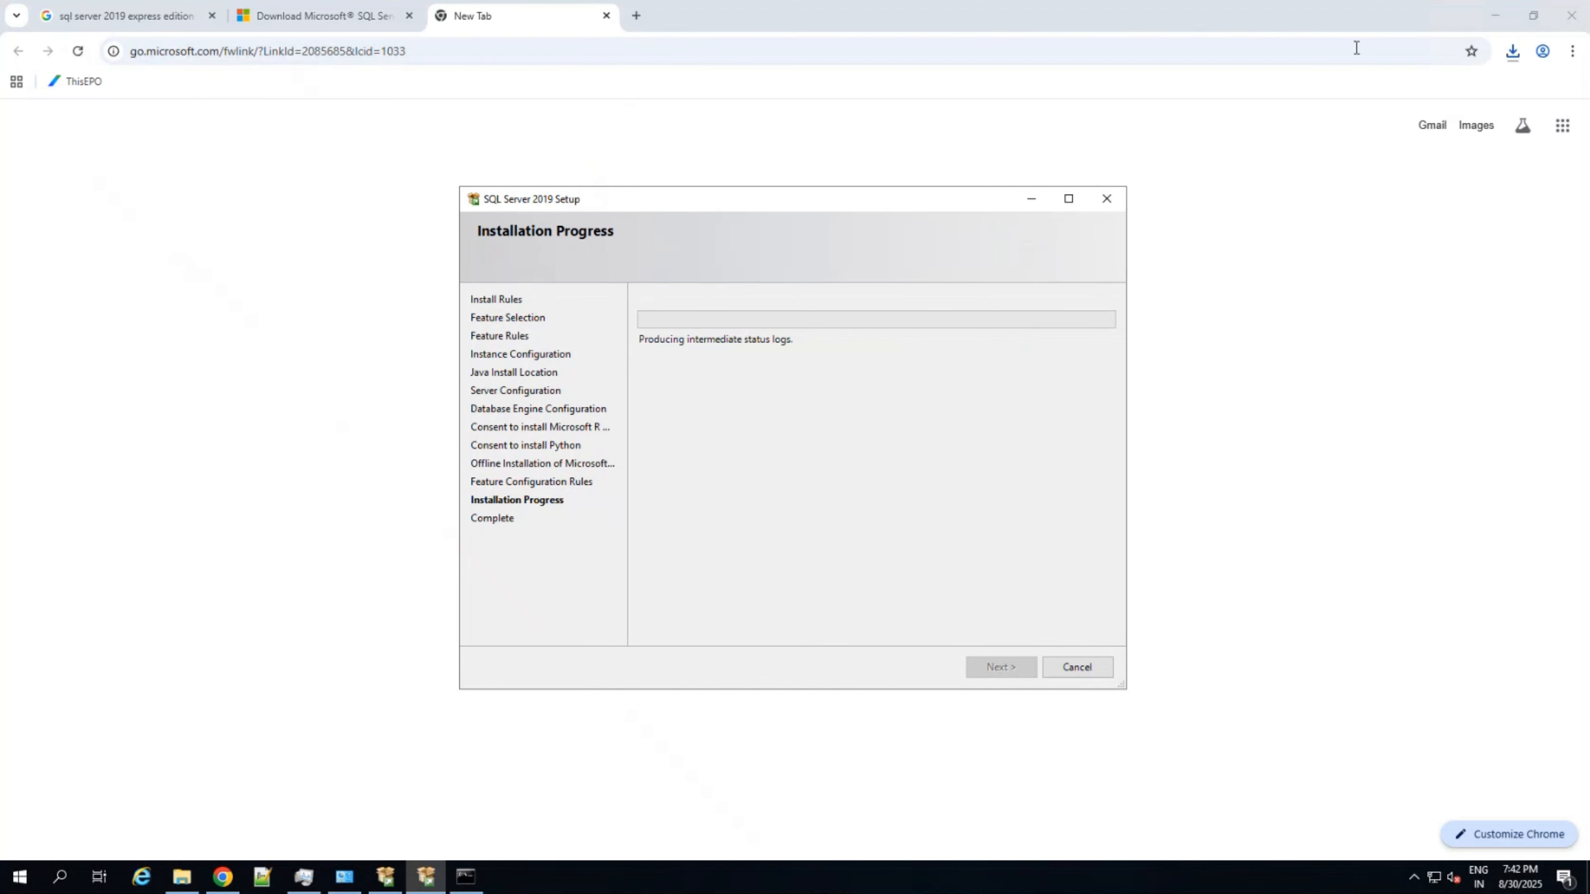
pyautogui.click(1495, 14)
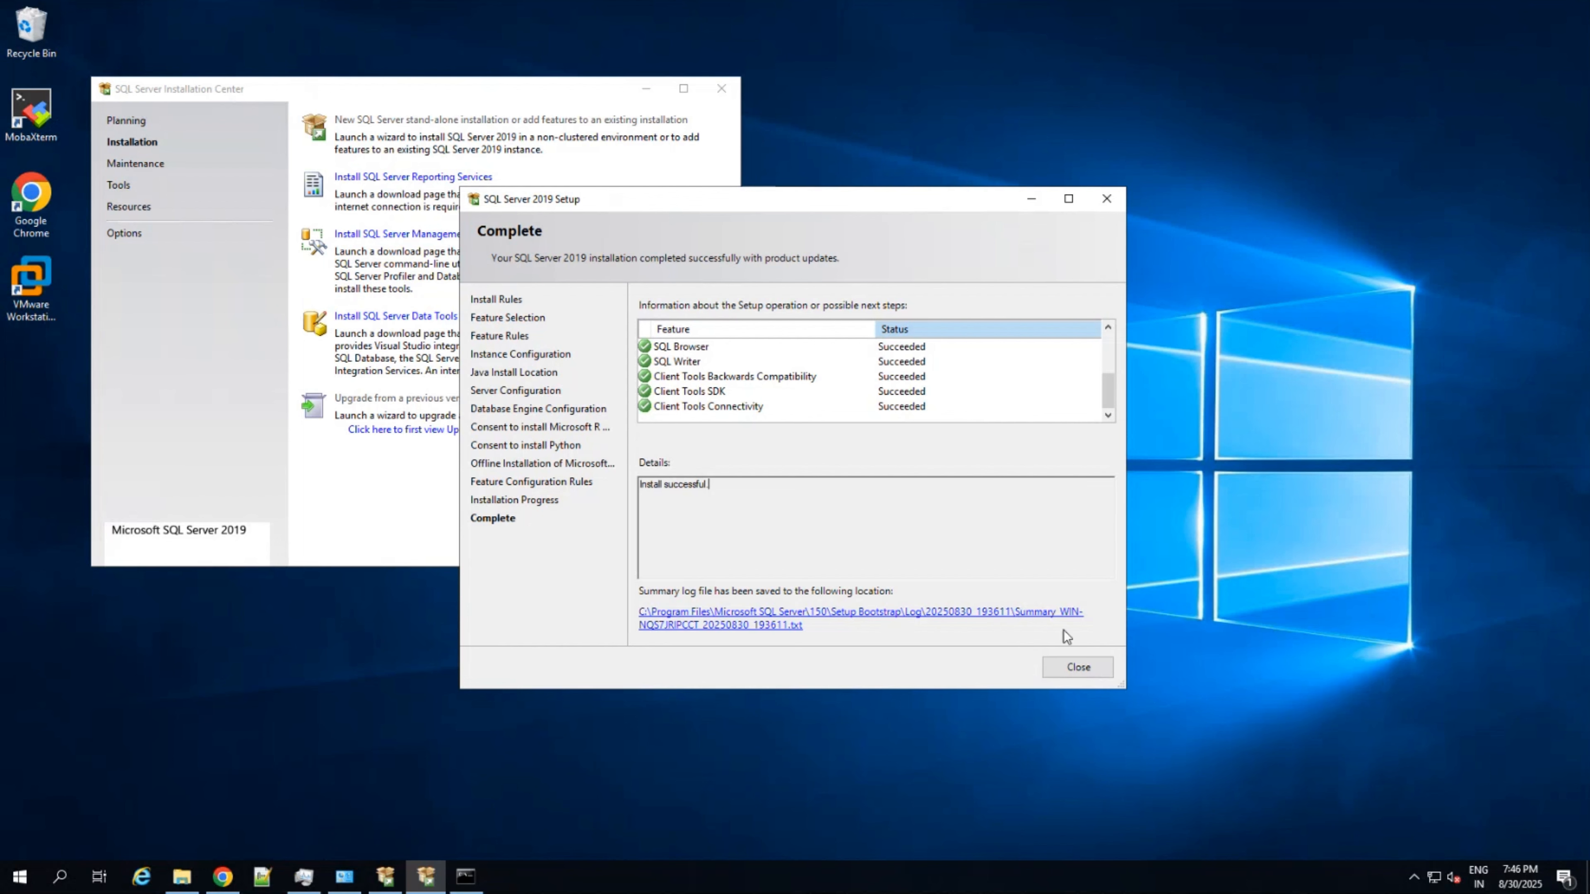
pyautogui.click(1072, 668)
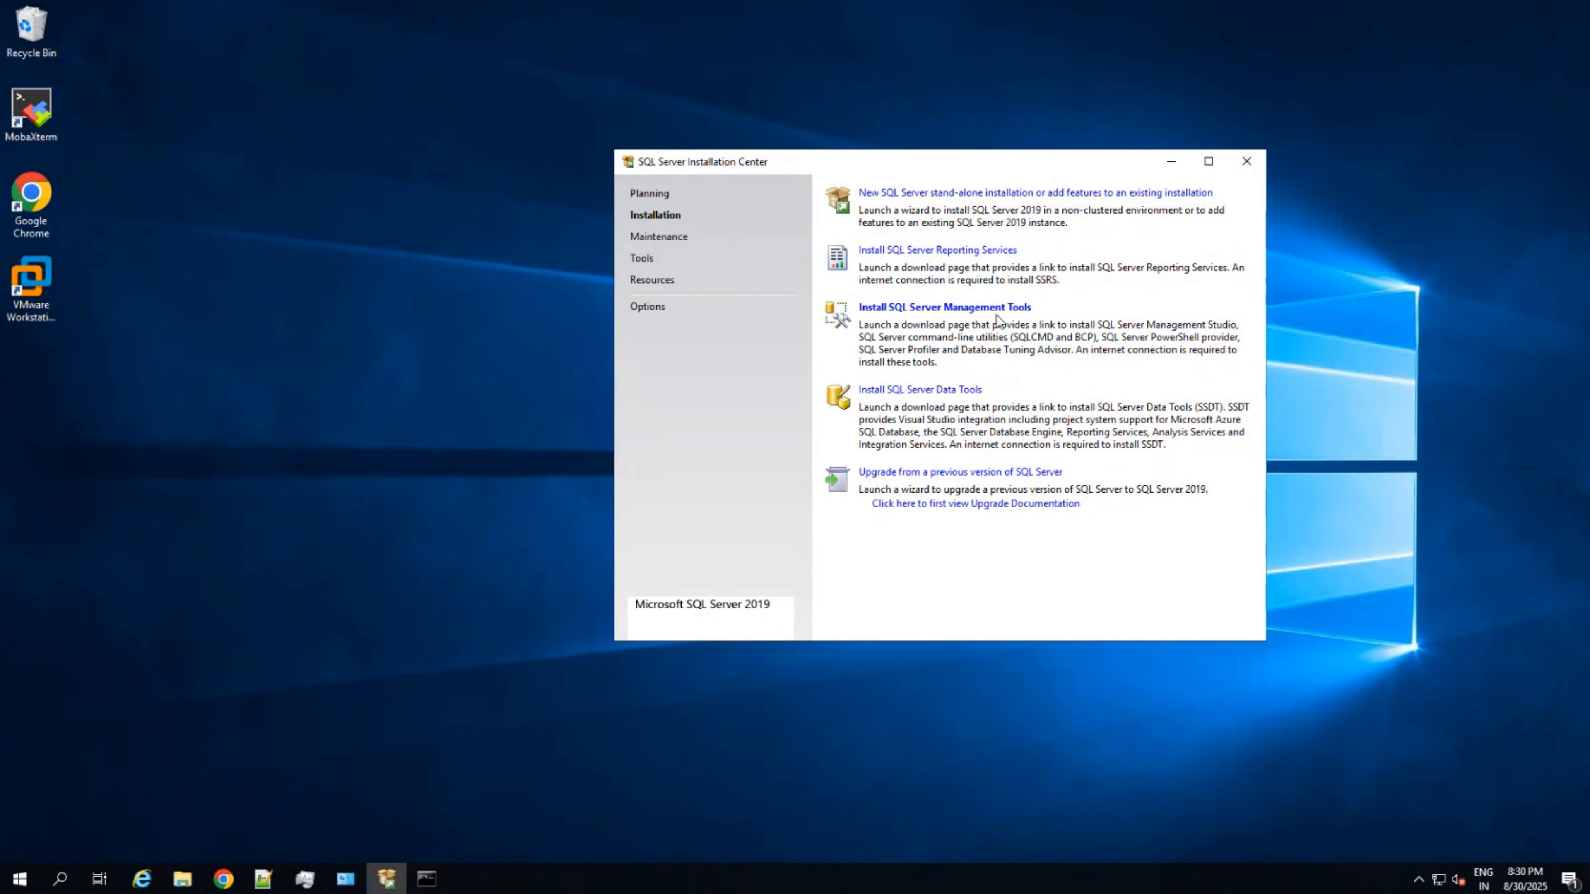
# - Open the SQL Server Management Tools download page from the Installation Center and load its address in Chrome instead of Internet Explorer
pyautogui.click(920, 310)
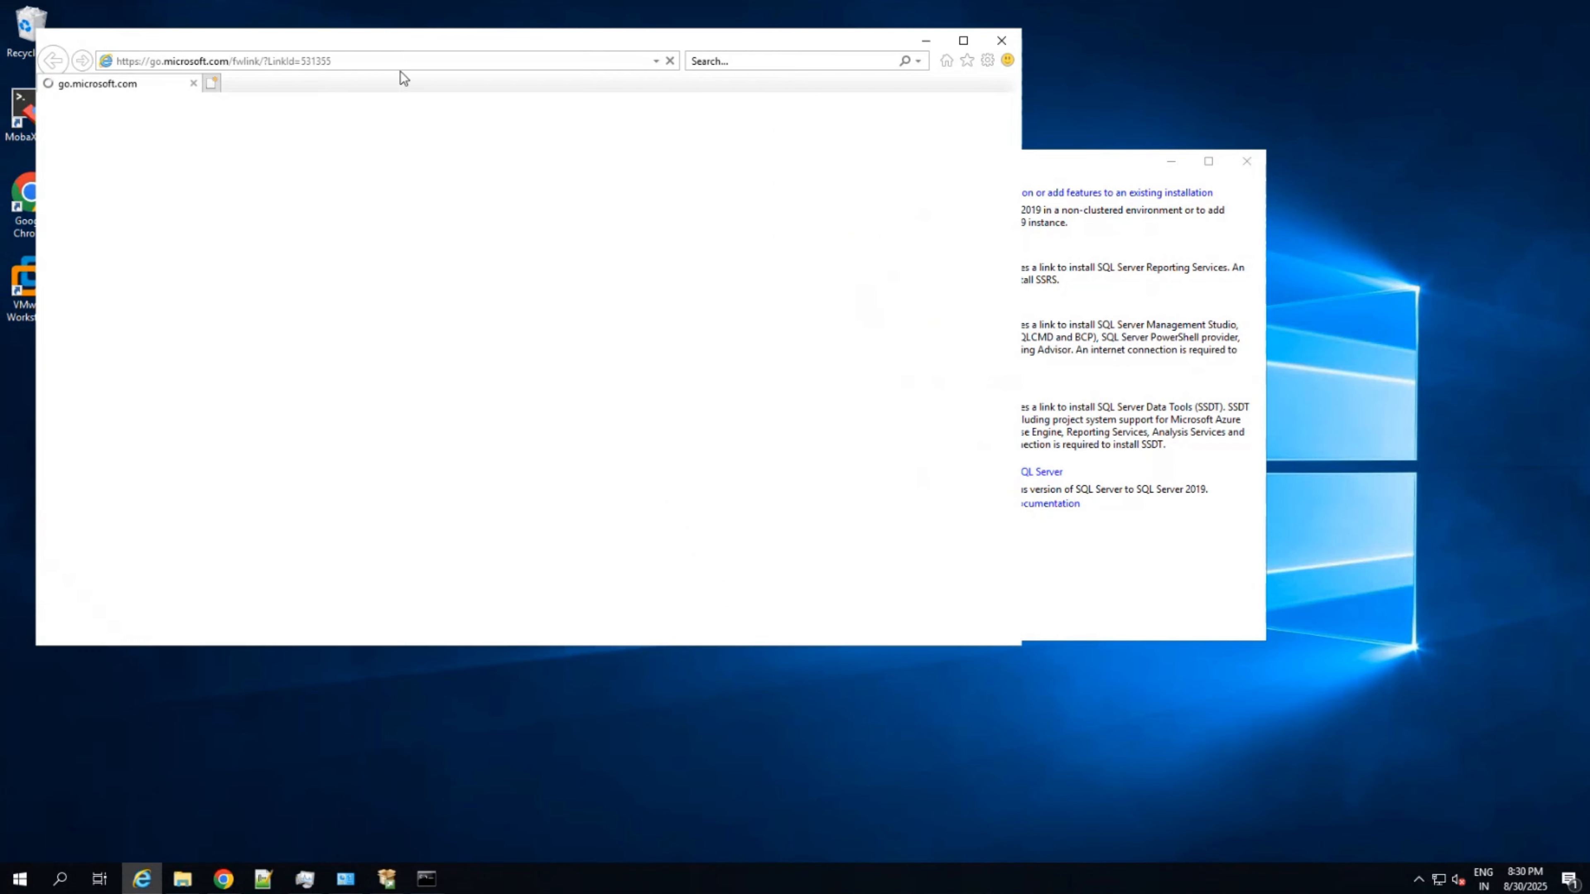
pyautogui.click(924, 321)
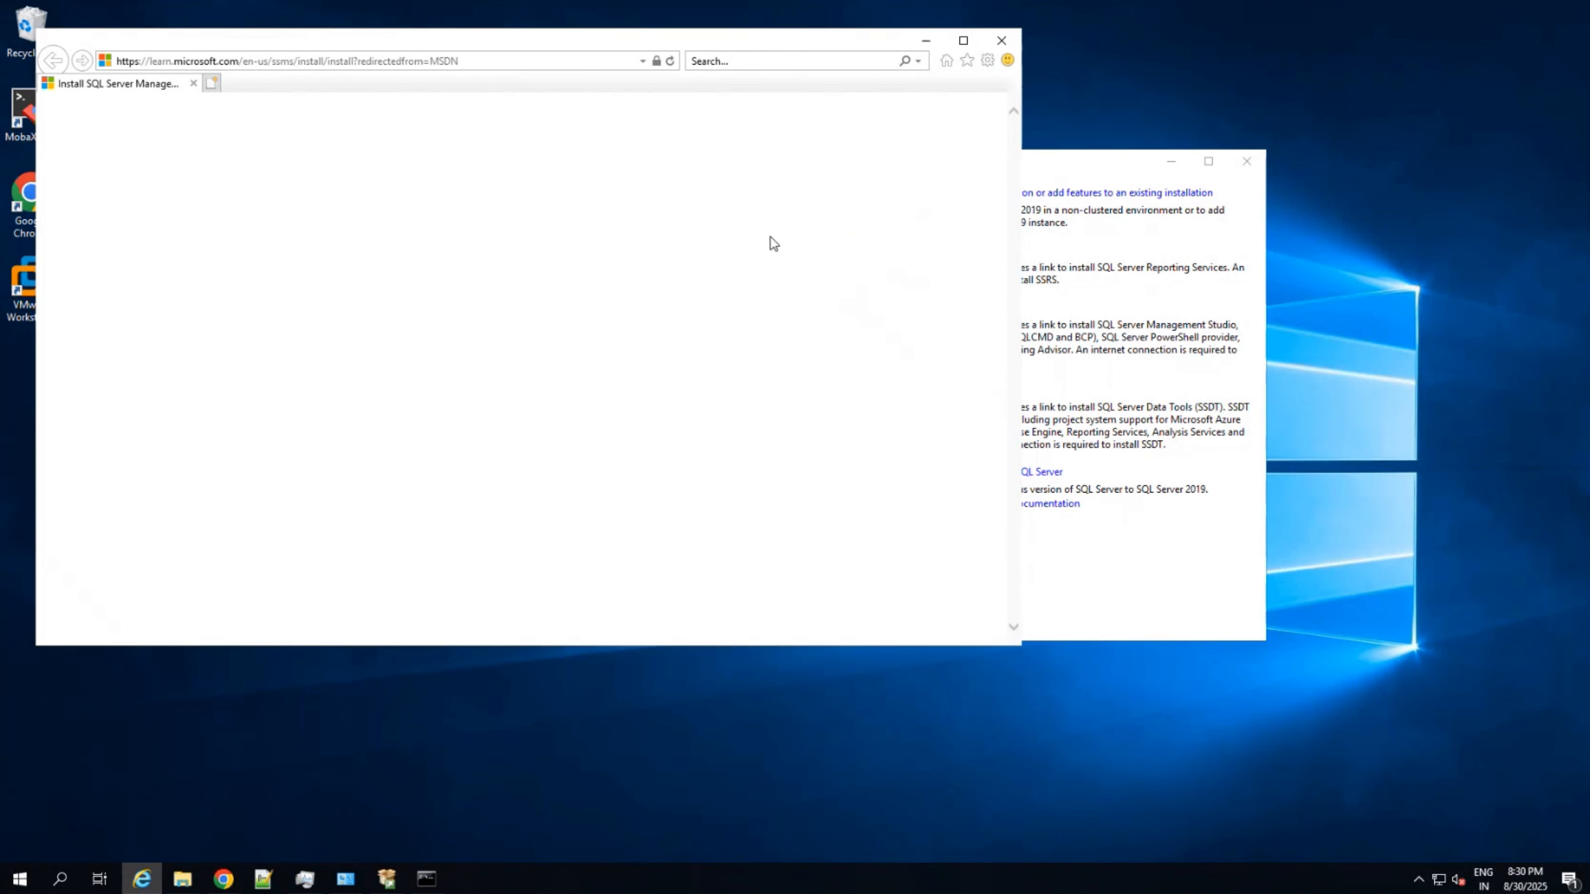
pyautogui.click(488, 62)
pyautogui.click(1001, 40)
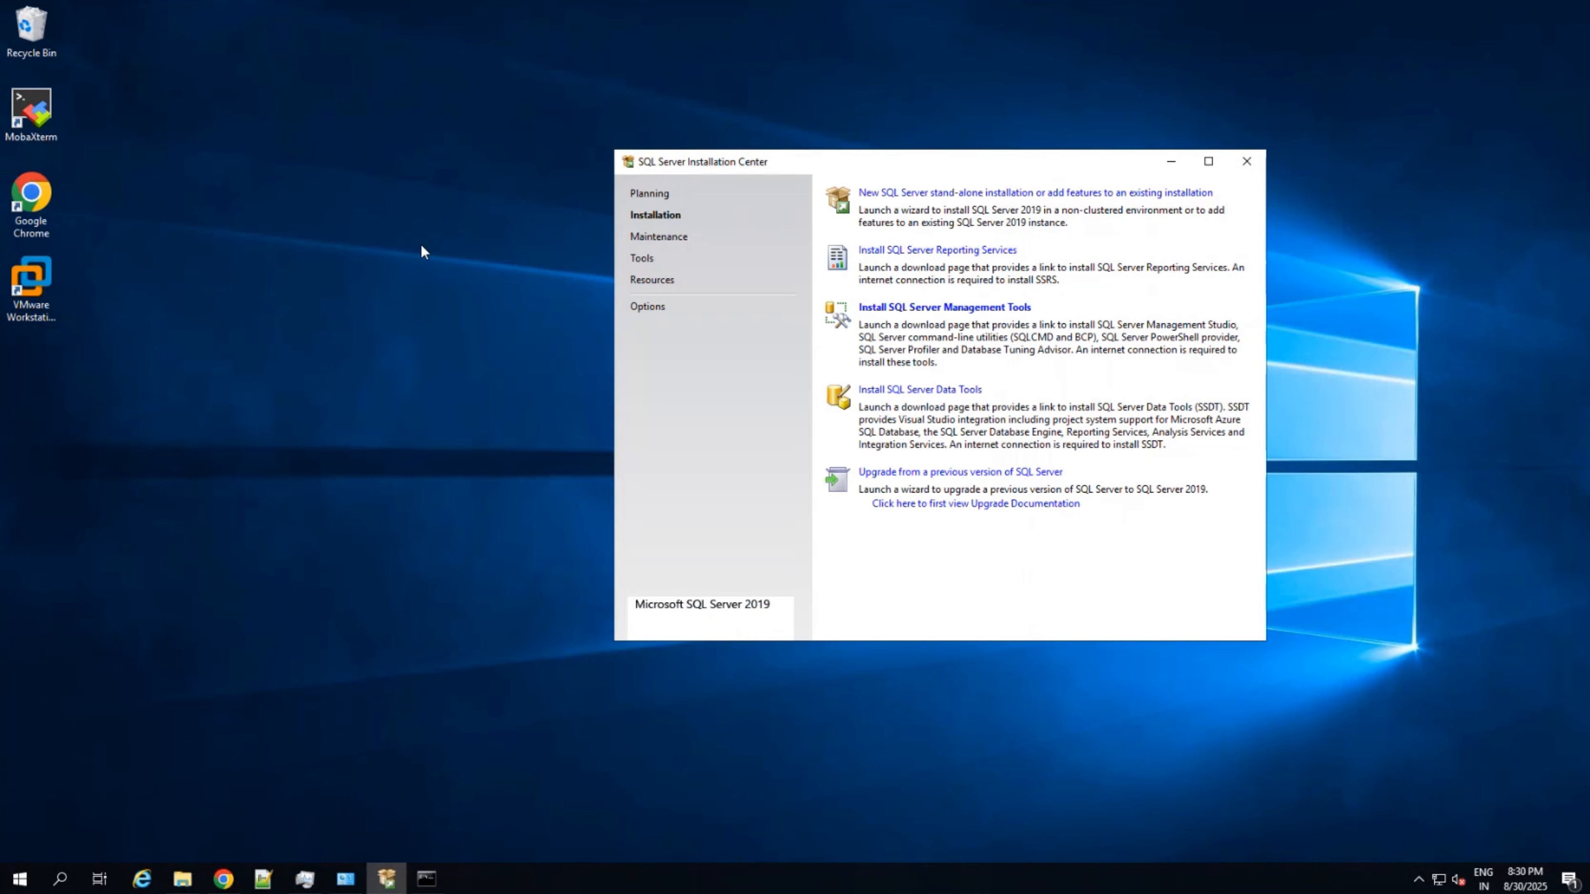
pyautogui.click(223, 879)
pyautogui.click(445, 15)
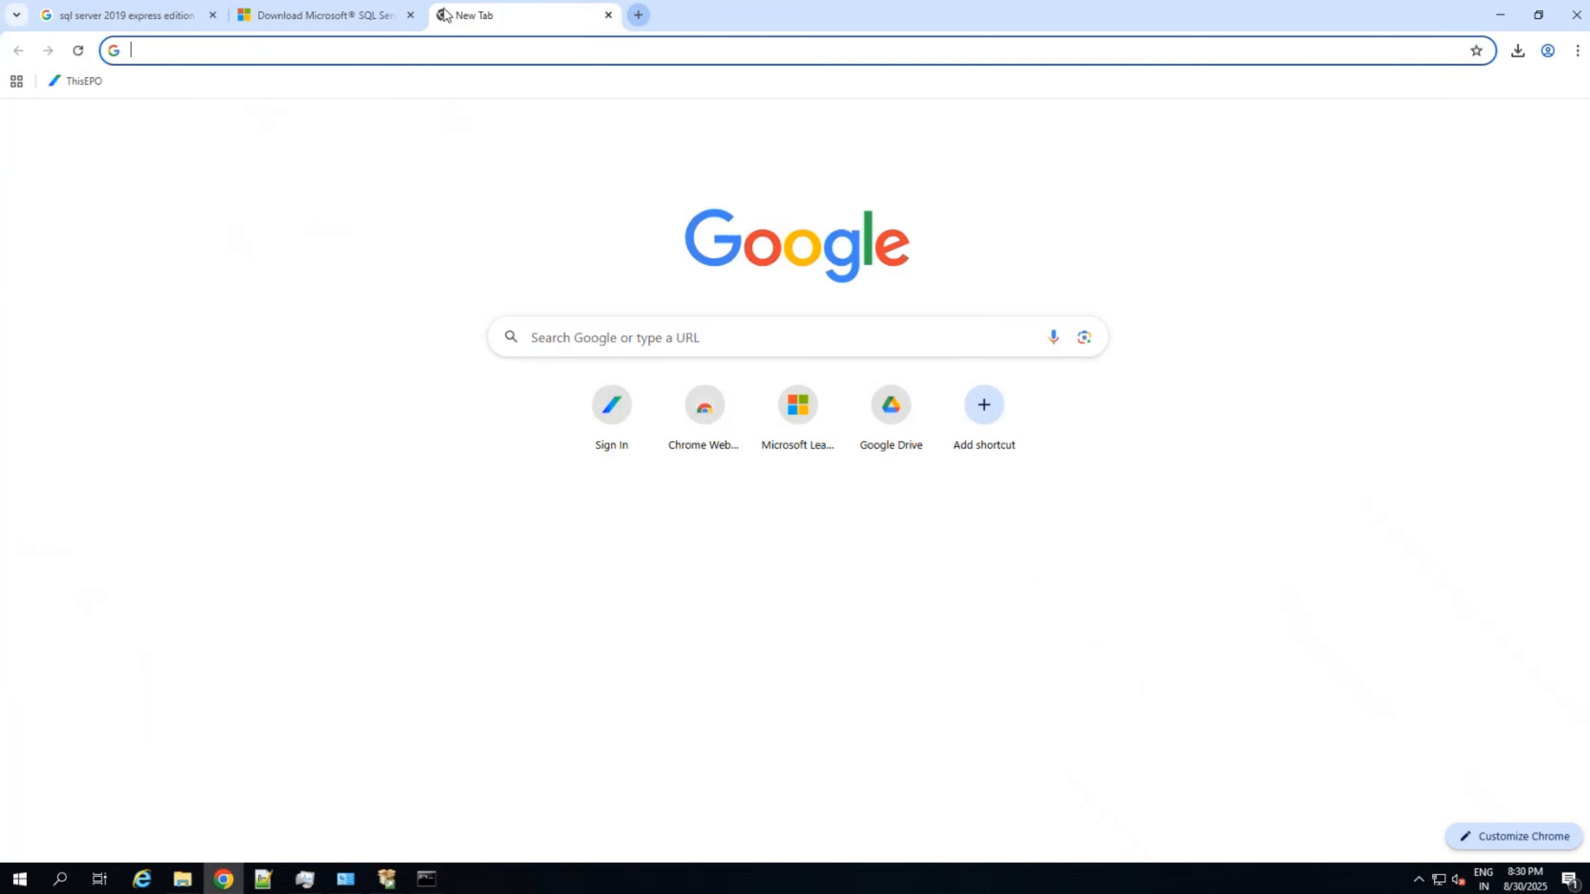
pyautogui.hotkey('ctrl', 'v')
pyautogui.press('Return')
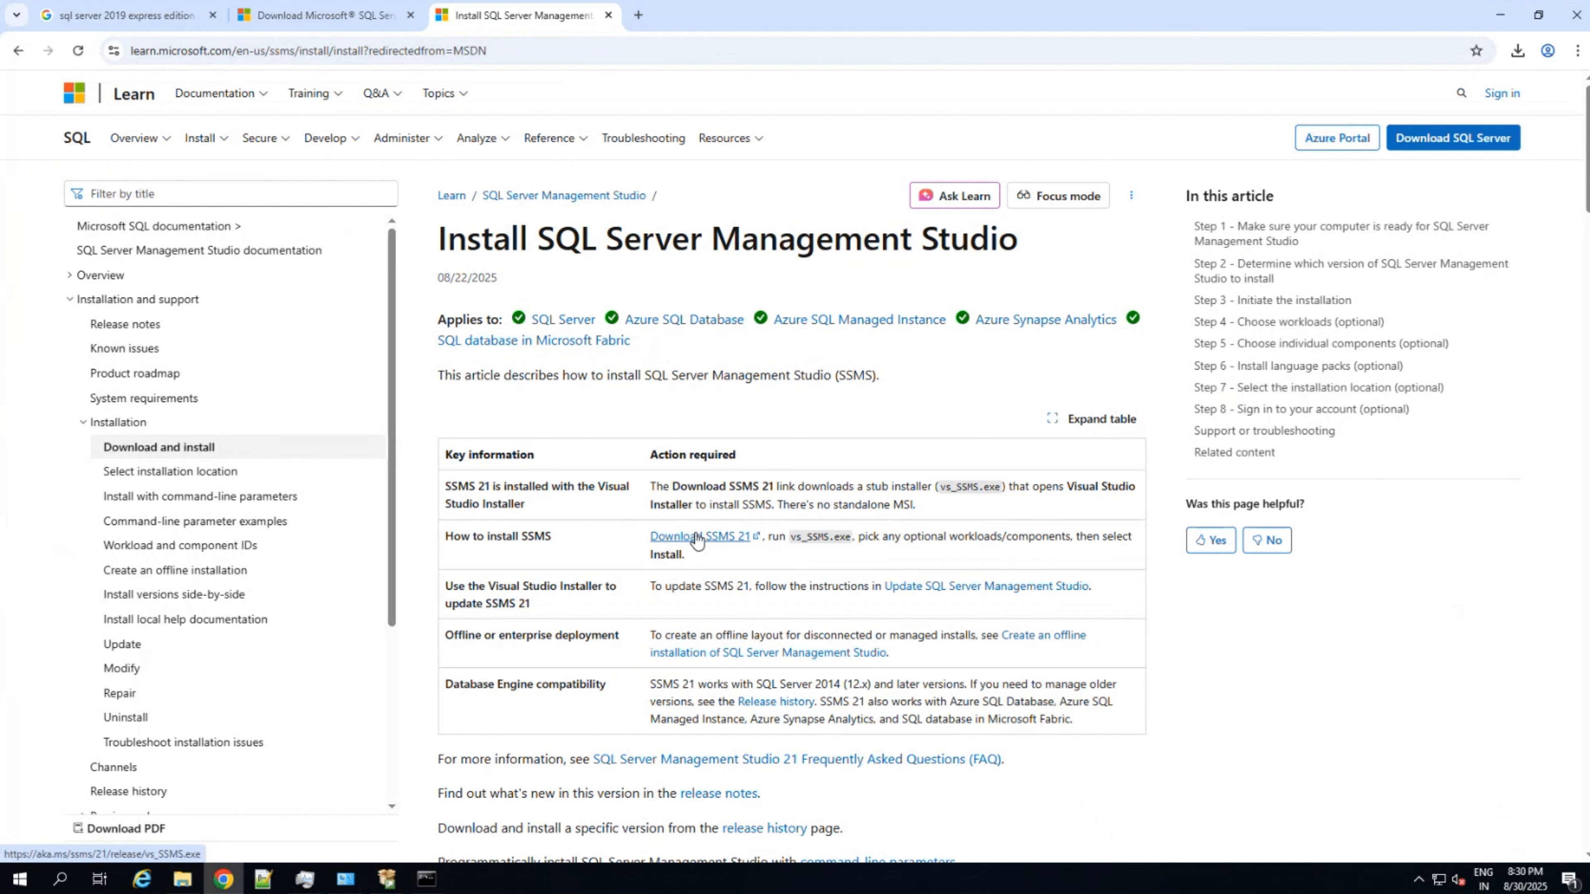
# - Download the SSMS 21 installer vs_SSMS.exe and keep the unverified file
pyautogui.click(714, 543)
pyautogui.click(1502, 97)
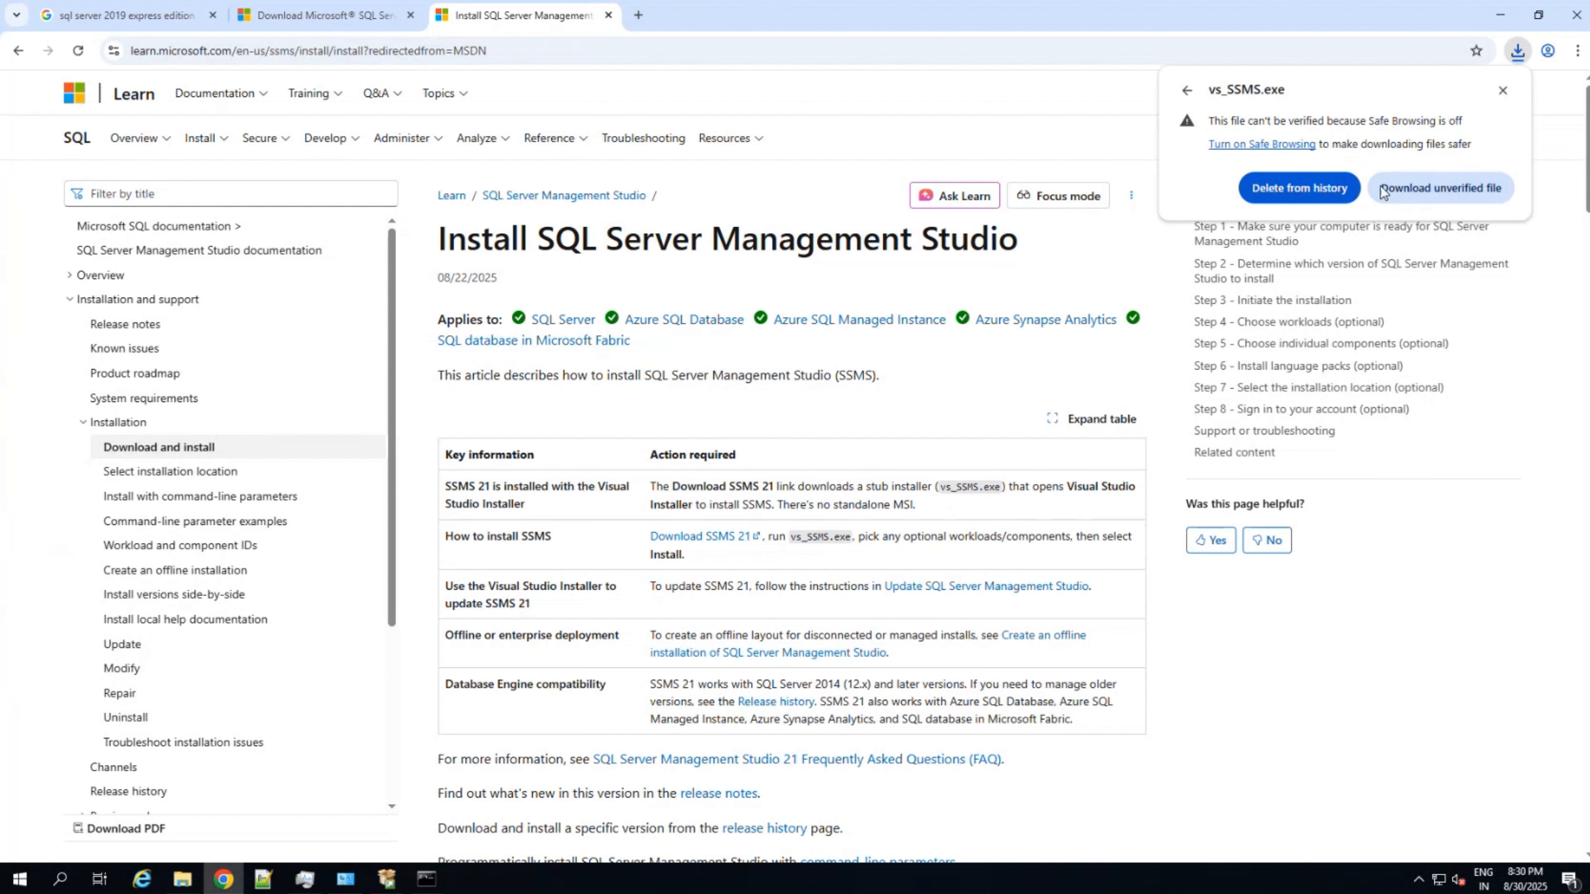
pyautogui.click(1383, 189)
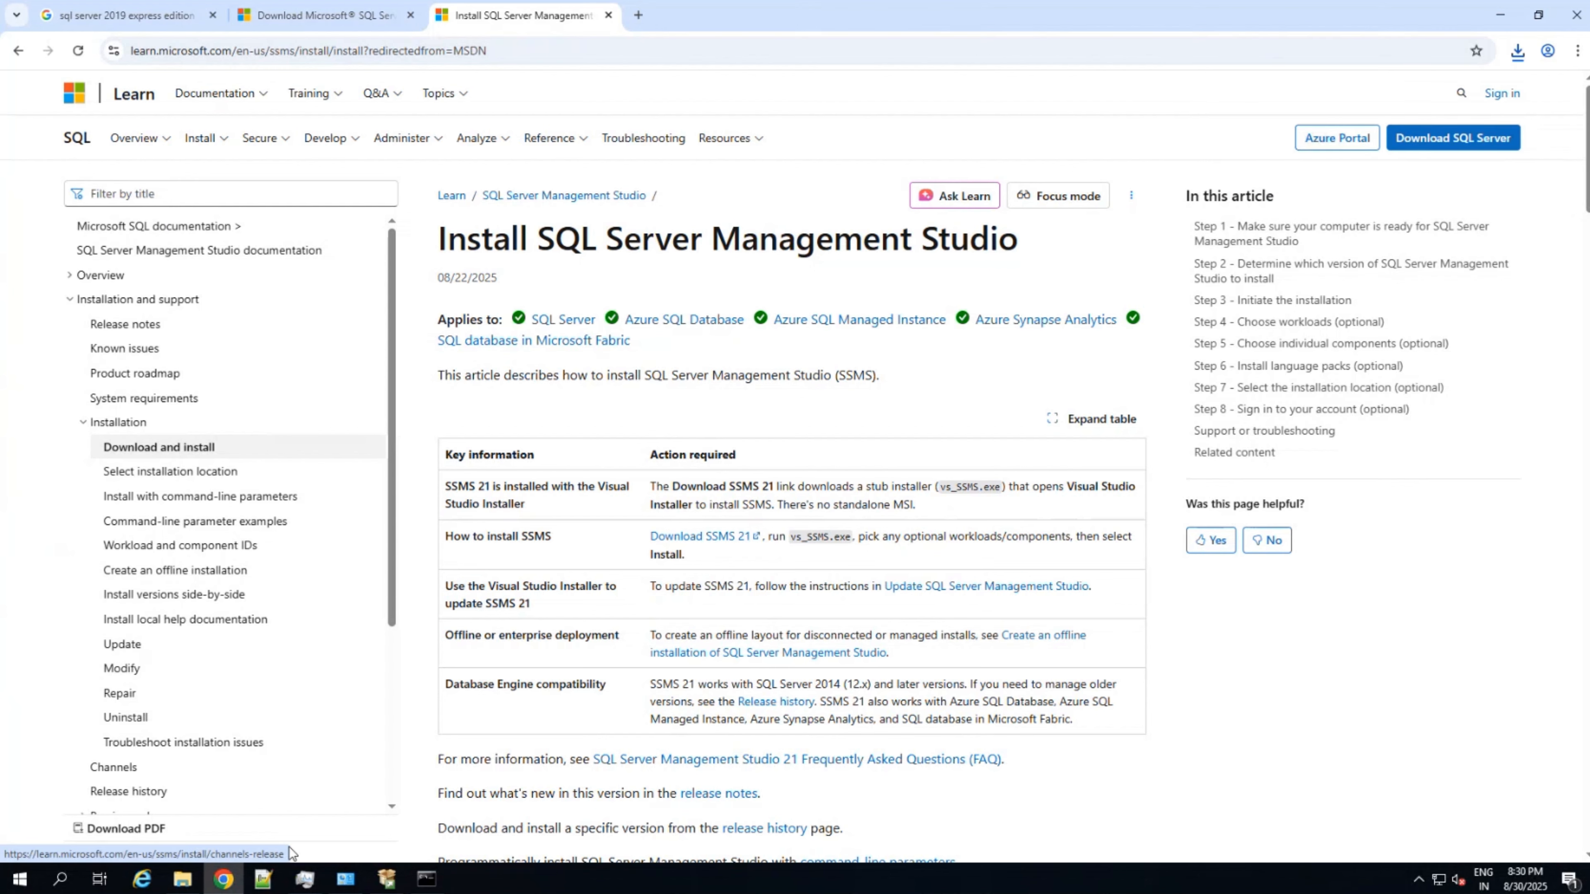
# - Run vs_SSMS.exe from the Downloads folder, continue past the Visual Studio Installer terms and minimize the other windows
pyautogui.click(182, 878)
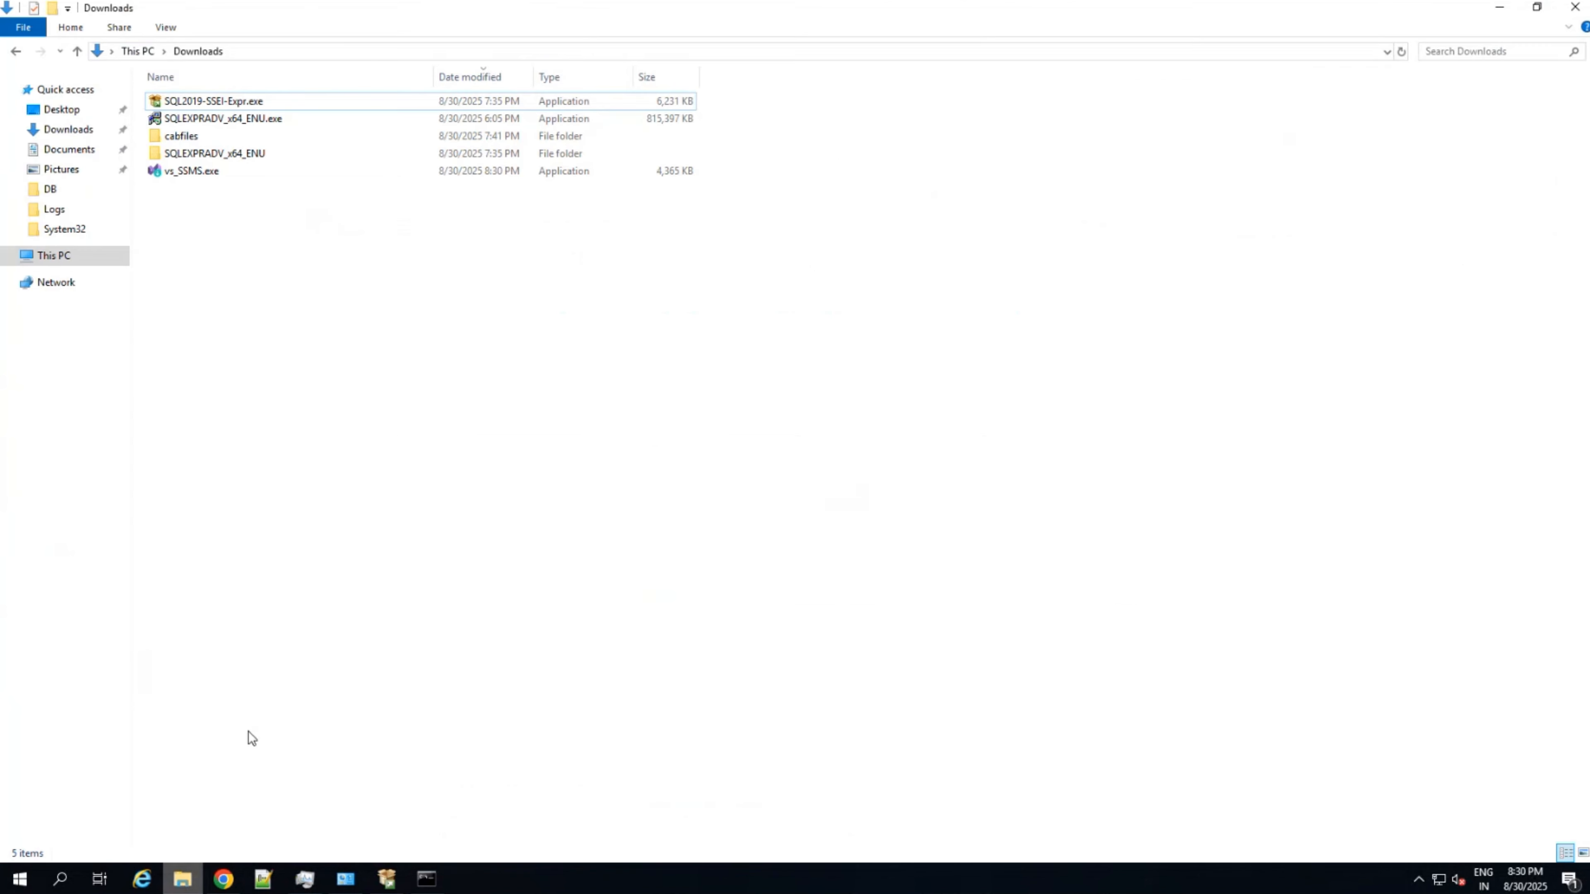
pyautogui.click(1402, 52)
pyautogui.click(229, 101)
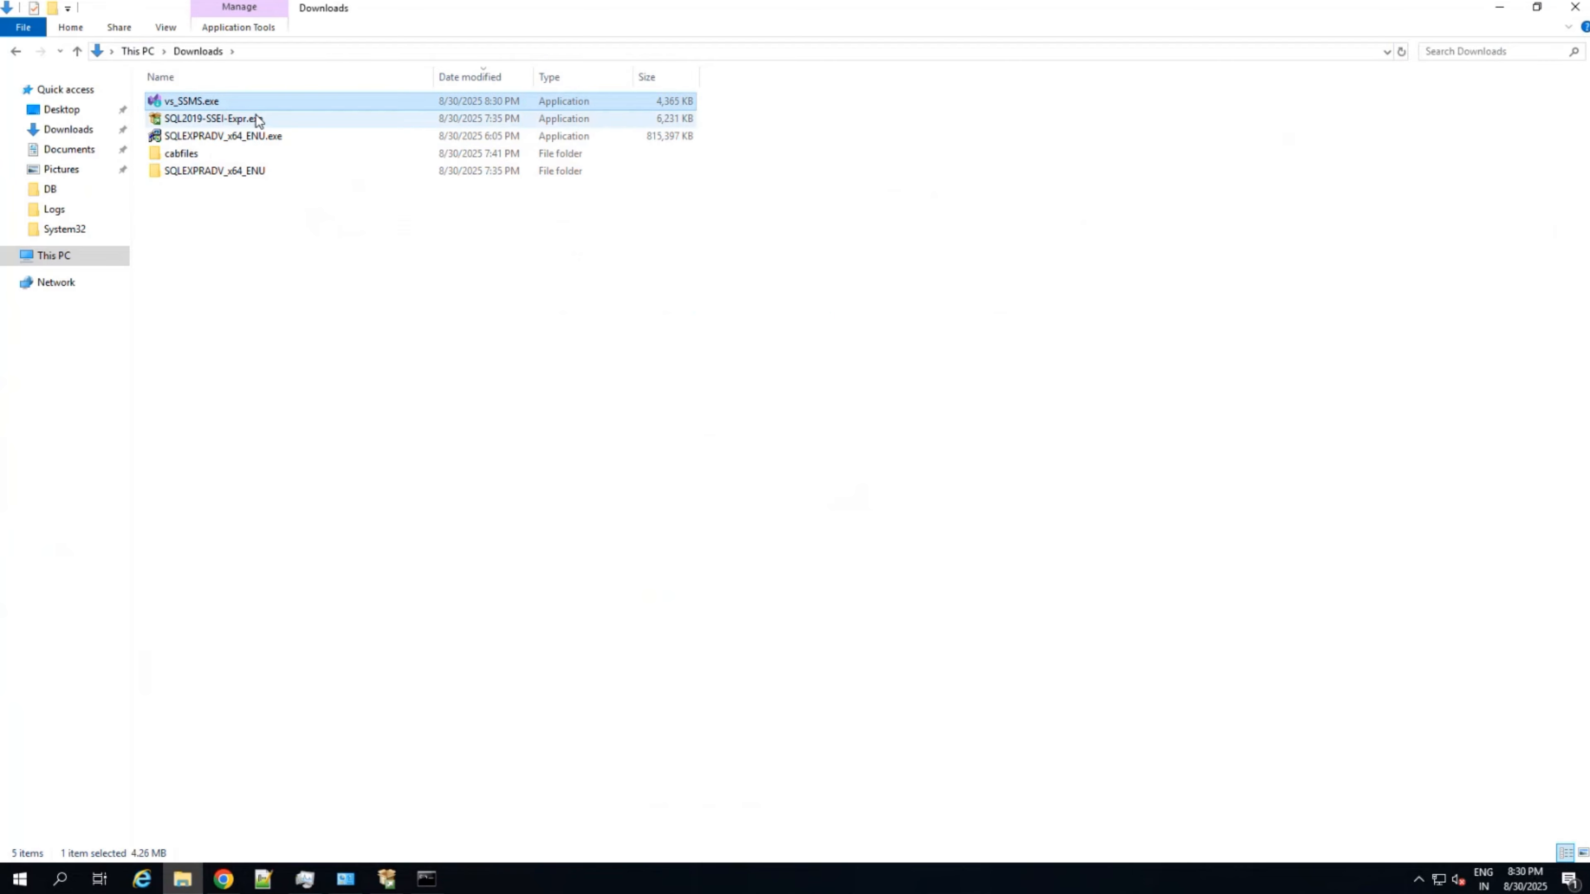
pyautogui.doubleClick(237, 101)
pyautogui.click(1500, 7)
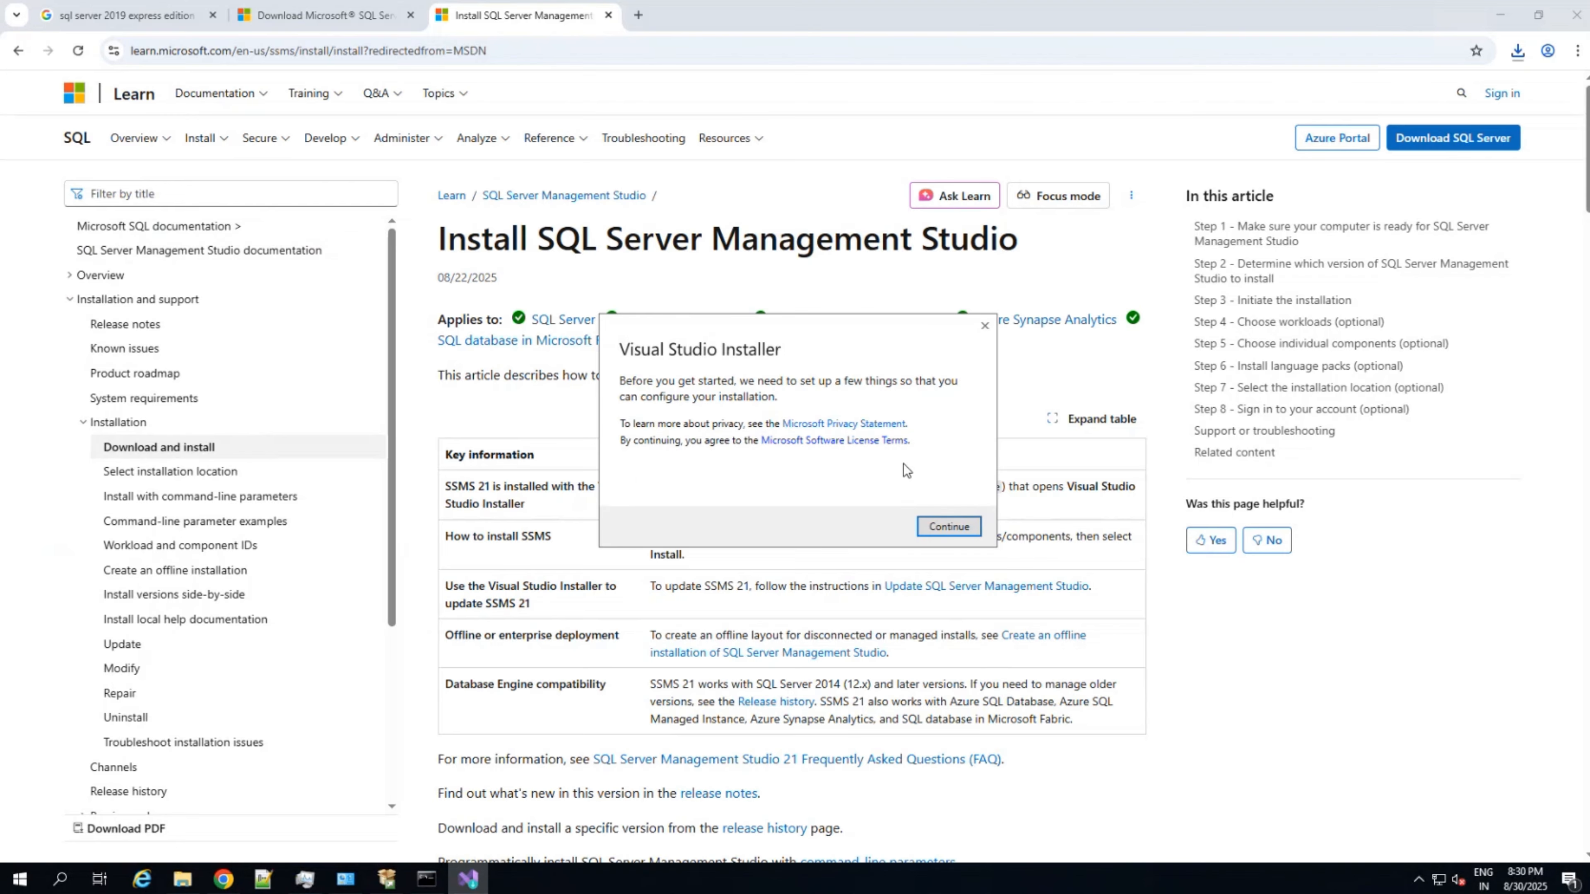
pyautogui.click(948, 527)
pyautogui.click(1501, 14)
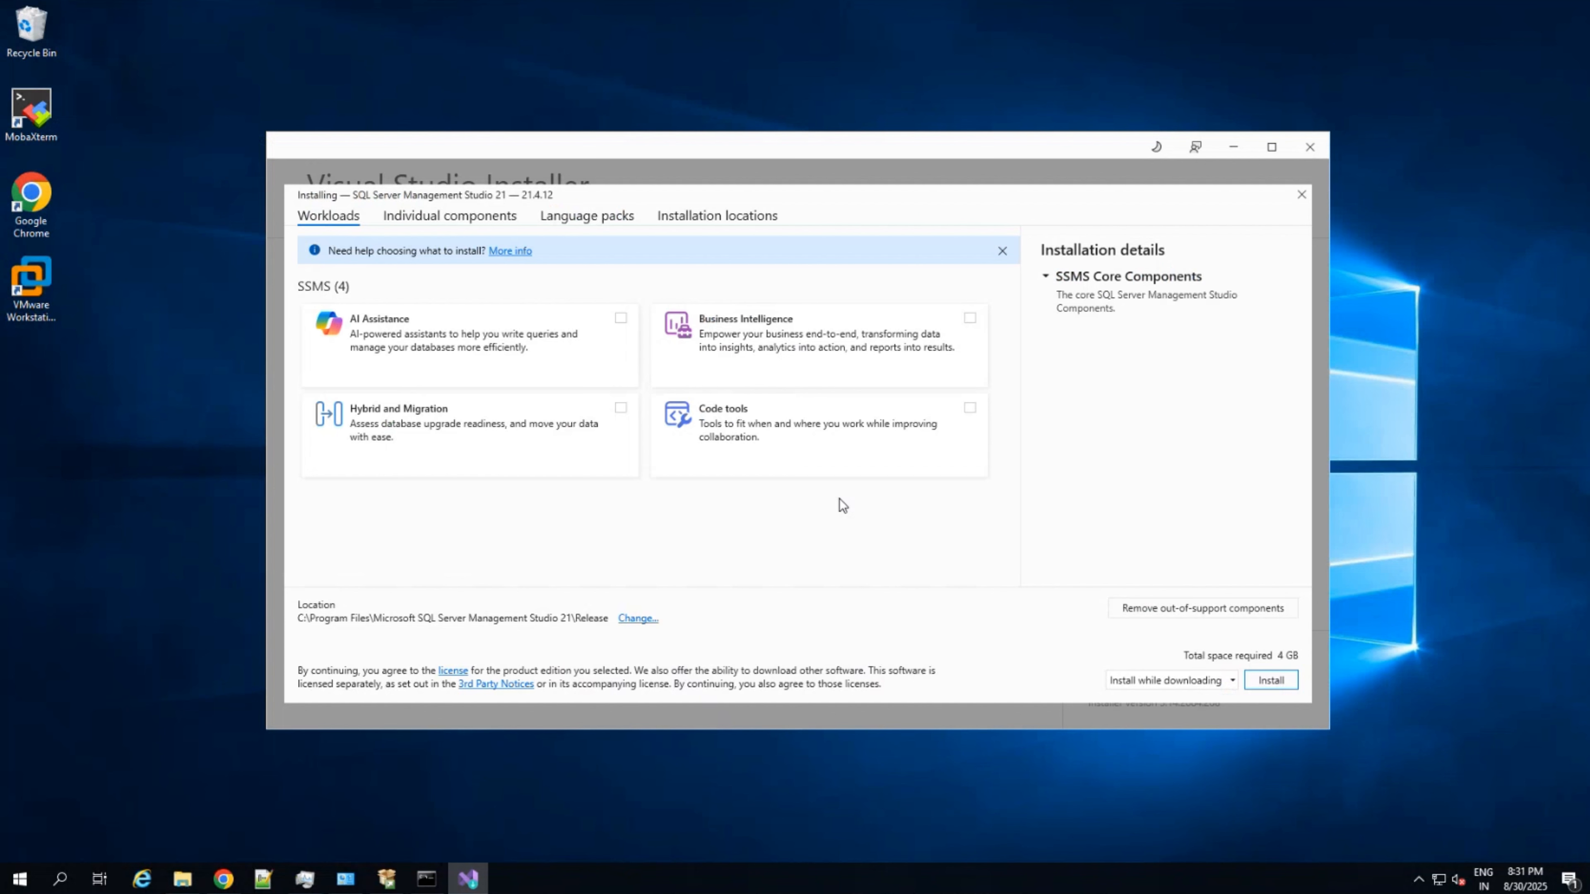
# - Review the components, language packs and locations, install SQL Server Management Studio 21 with the default selections and restart the computer
pyautogui.click(447, 215)
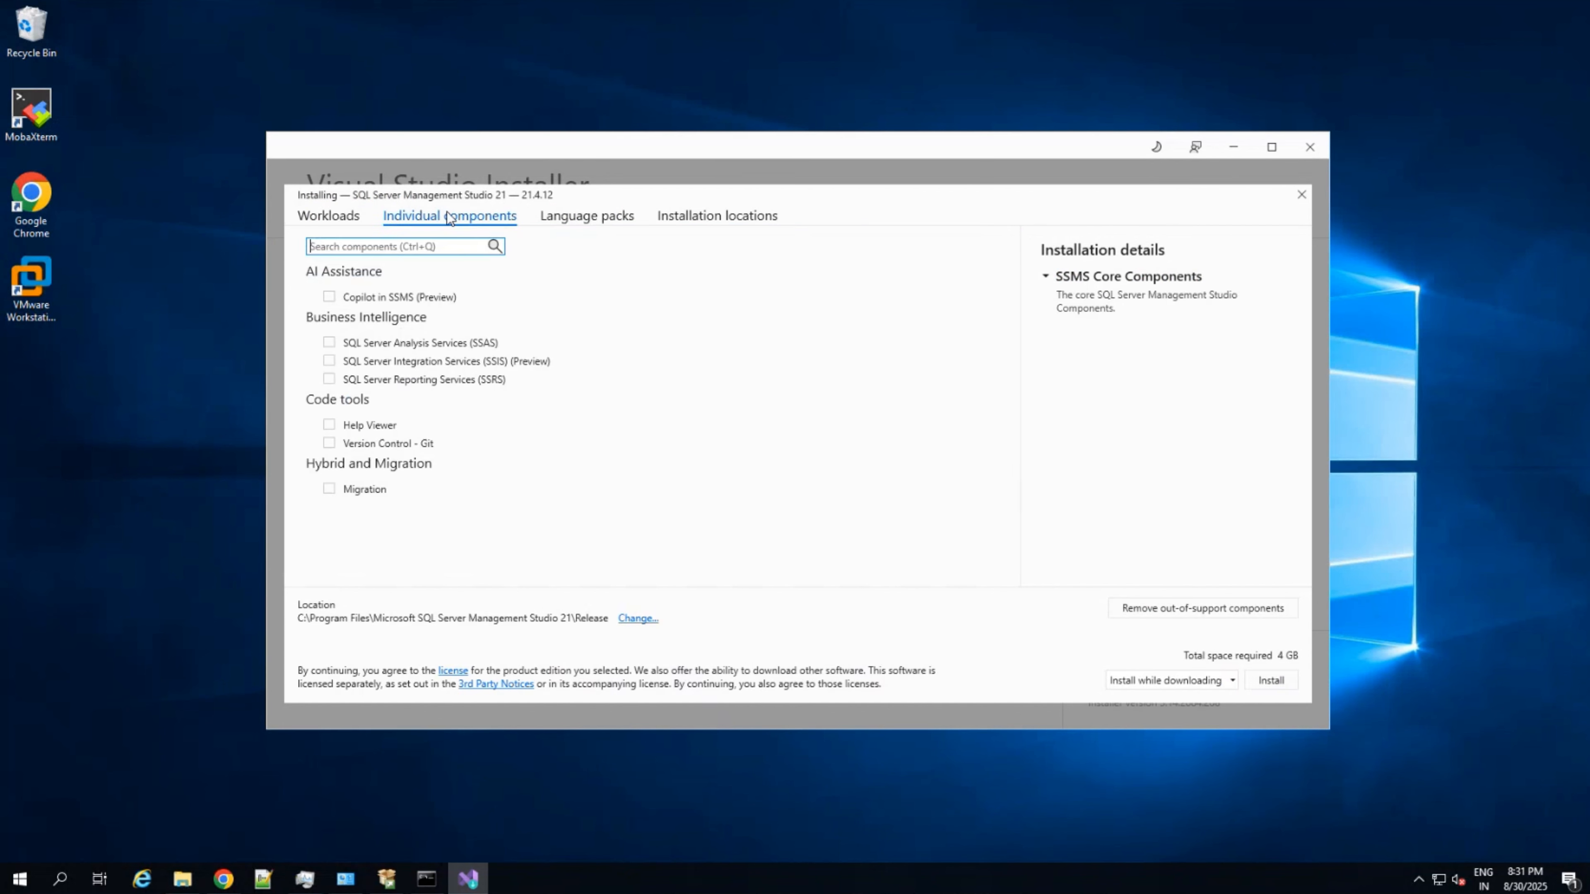
pyautogui.click(579, 218)
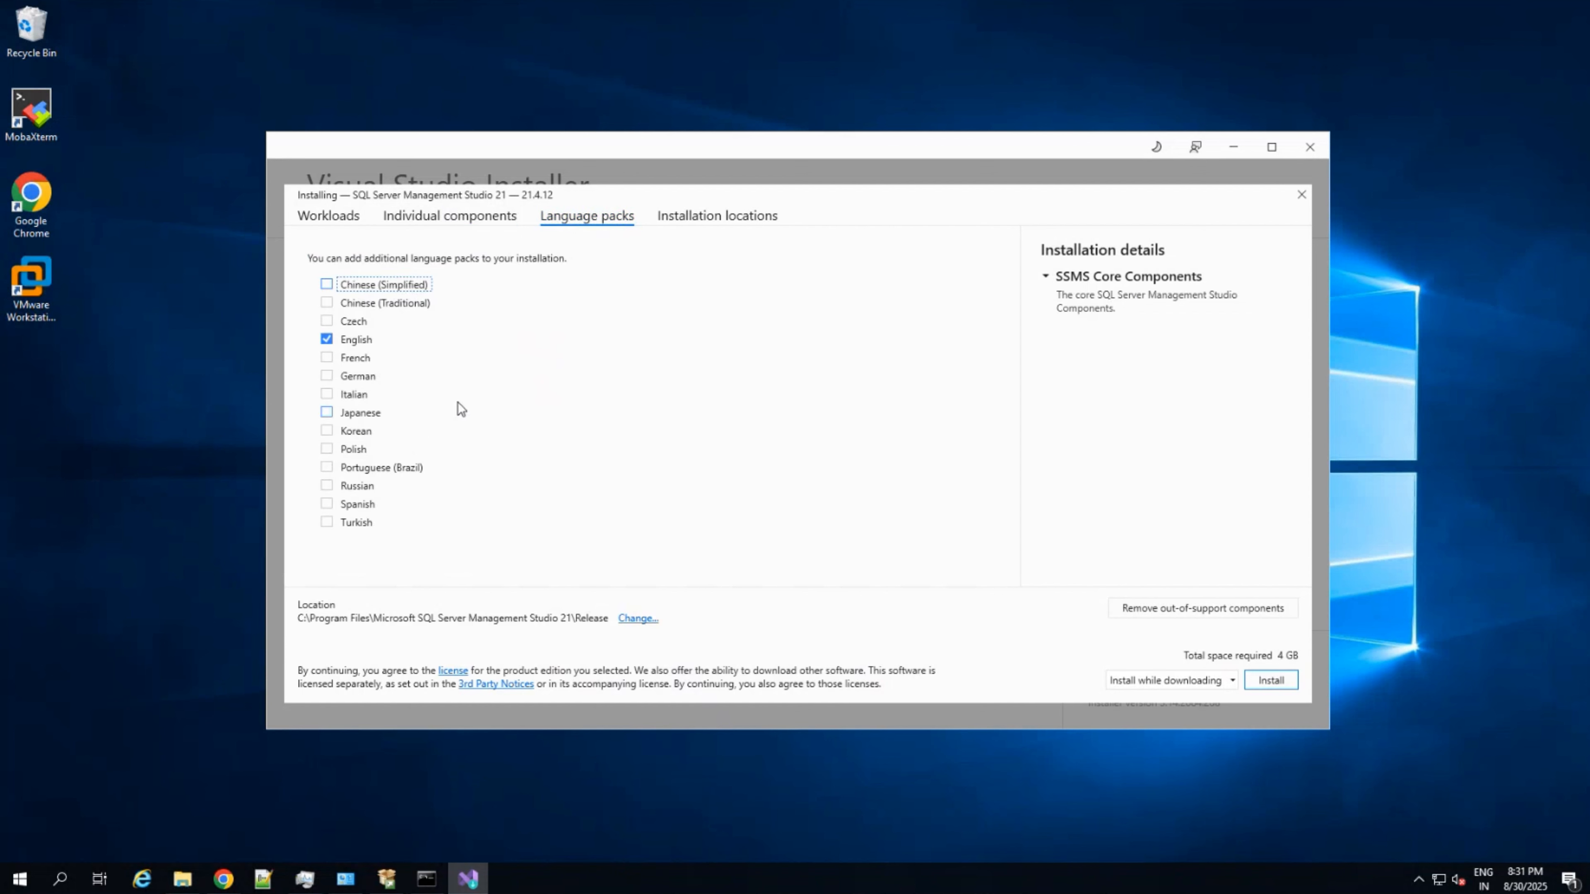
pyautogui.click(712, 212)
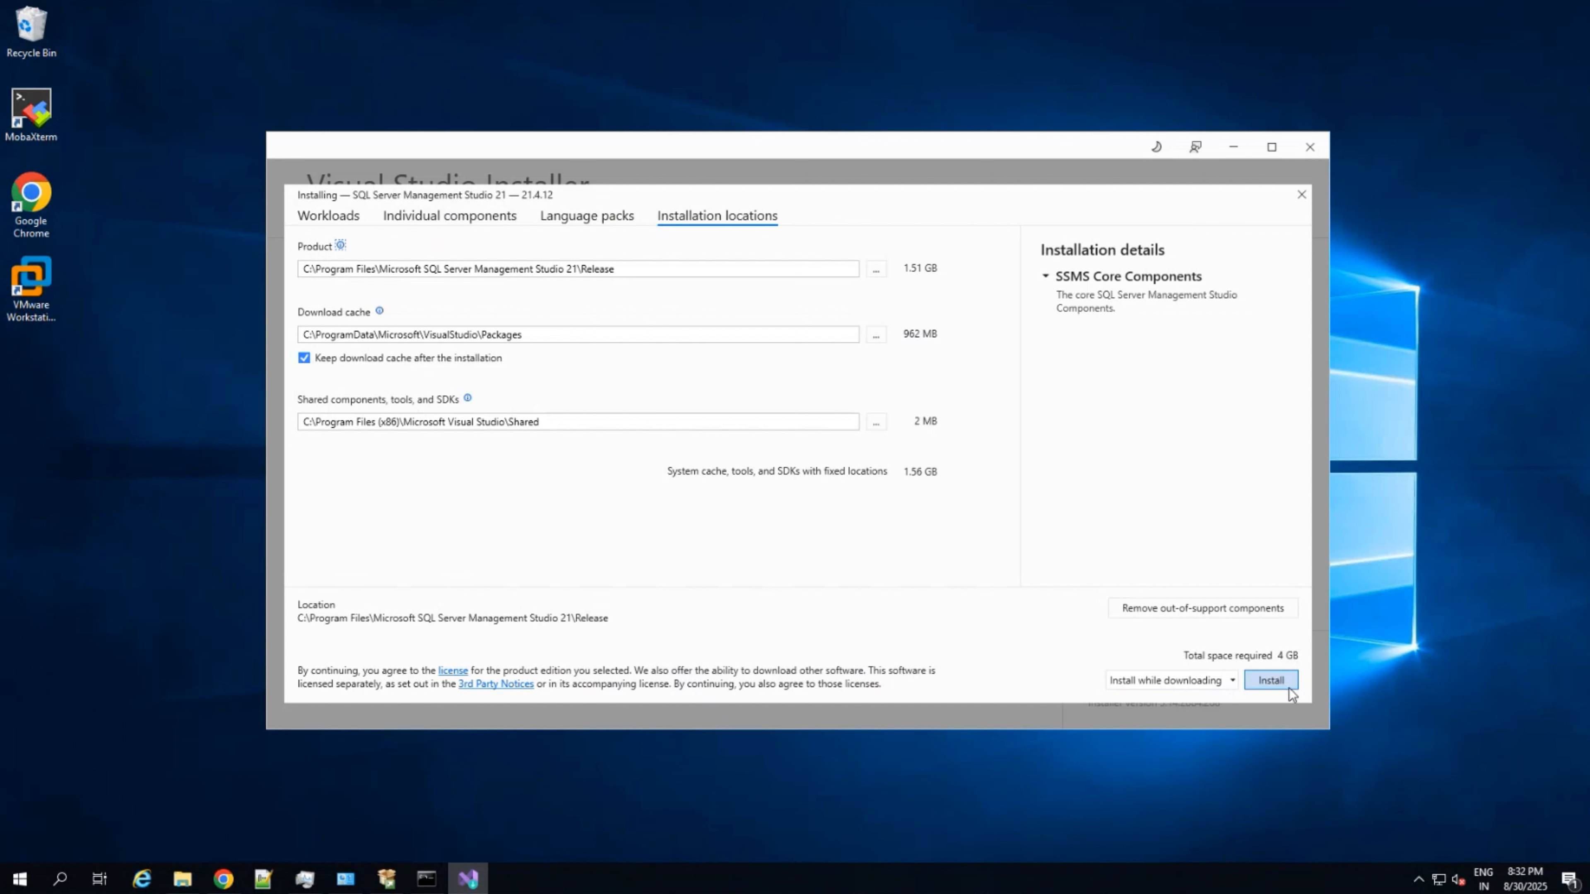
pyautogui.click(1270, 680)
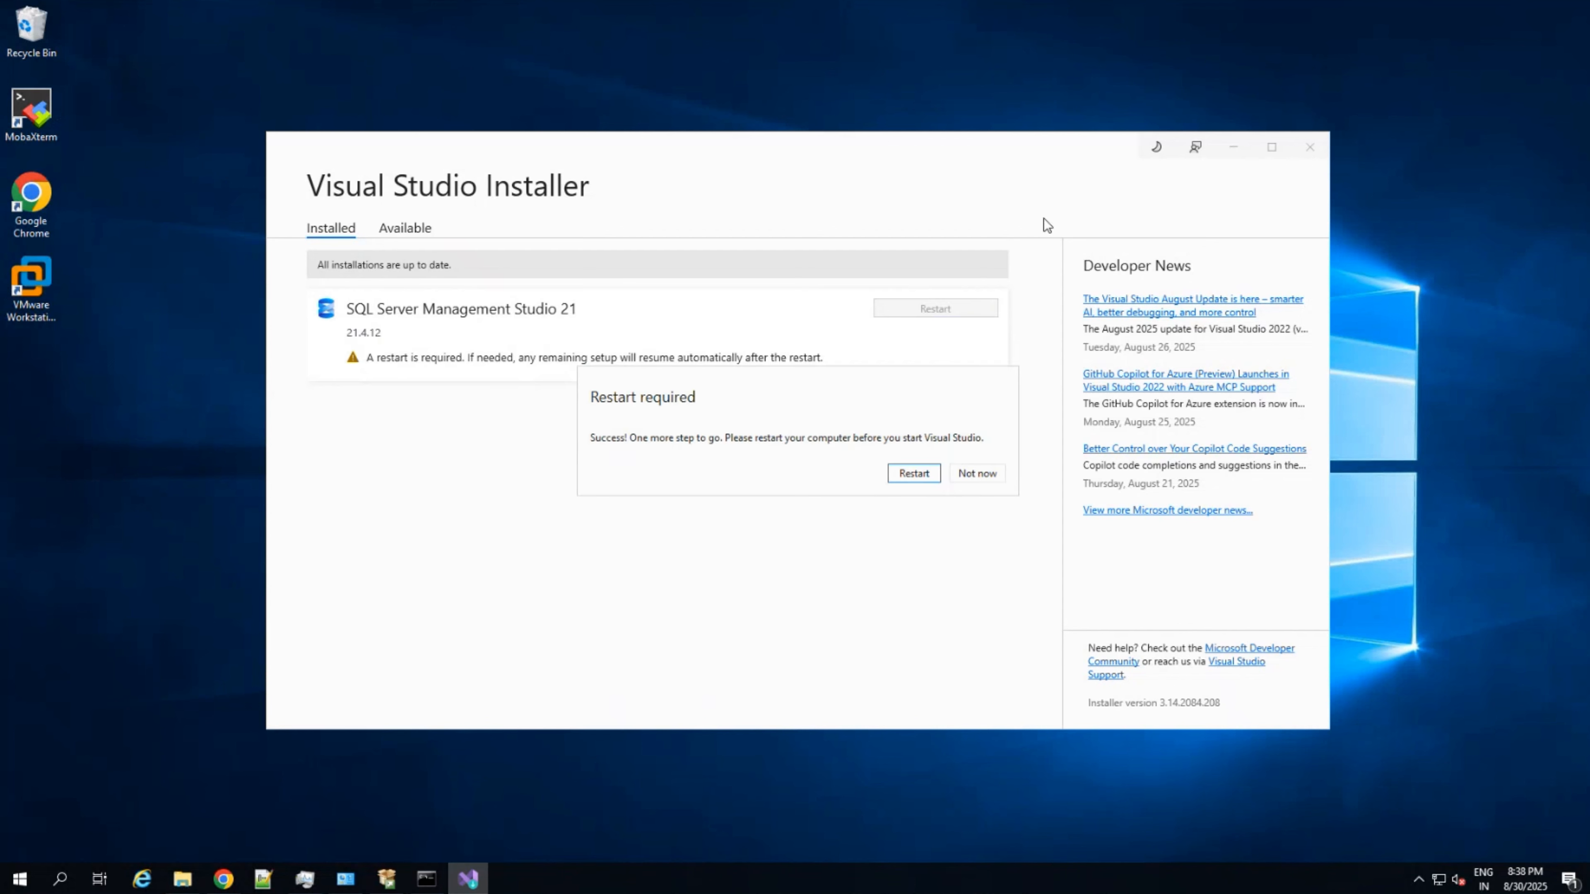
pyautogui.click(913, 474)
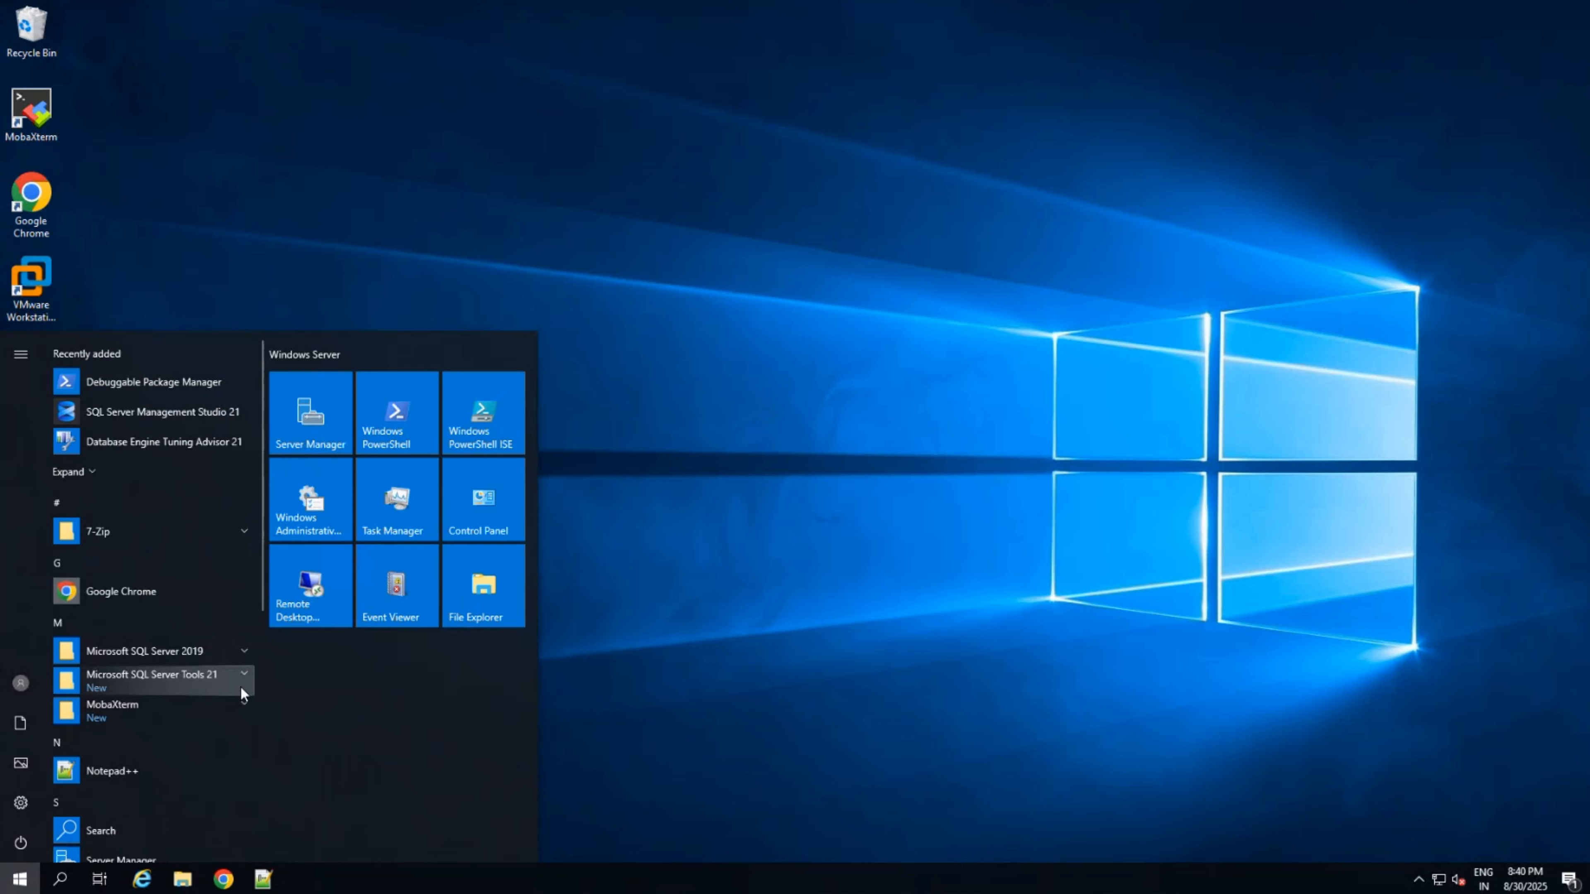
# - Launch SQL Server Management Studio 21, skip adding accounts and accept the new connection dialog experience
pyautogui.click(240, 677)
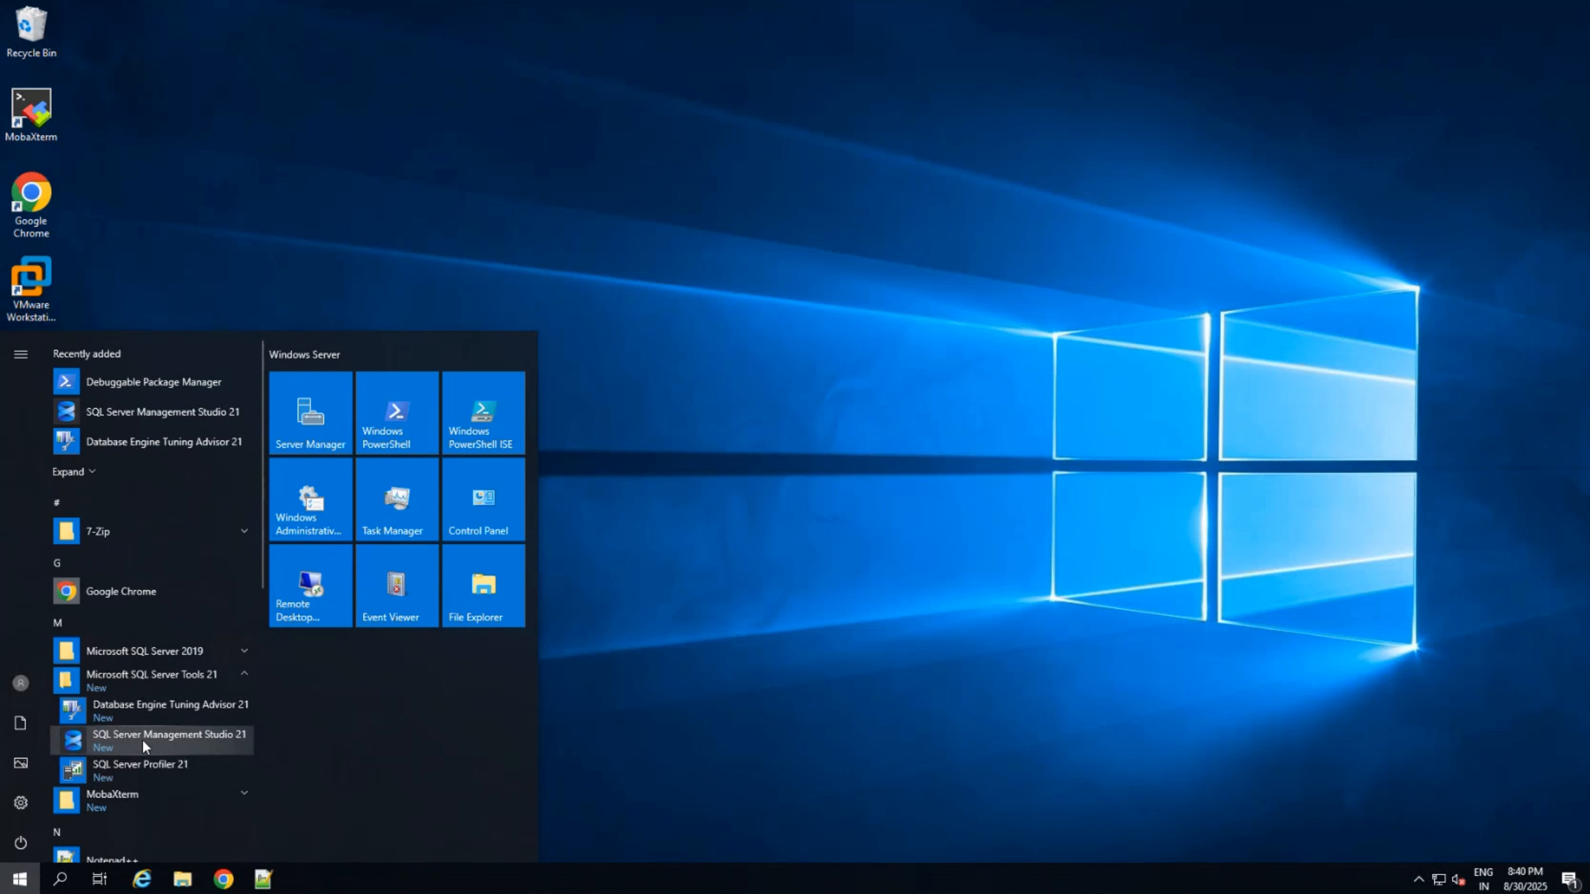
pyautogui.click(120, 740)
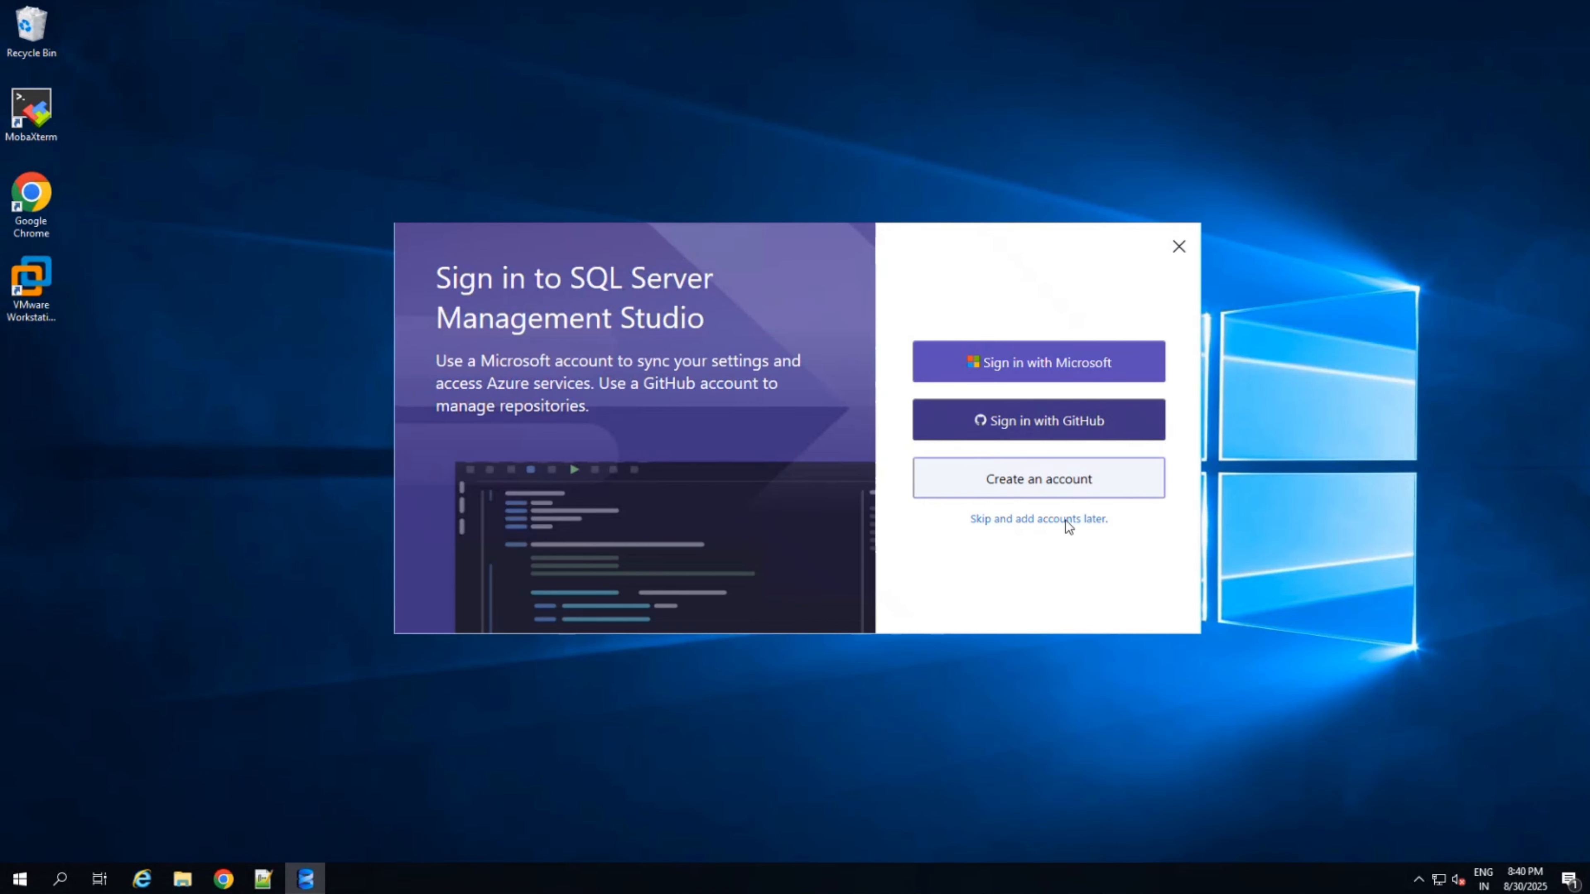
pyautogui.click(1033, 520)
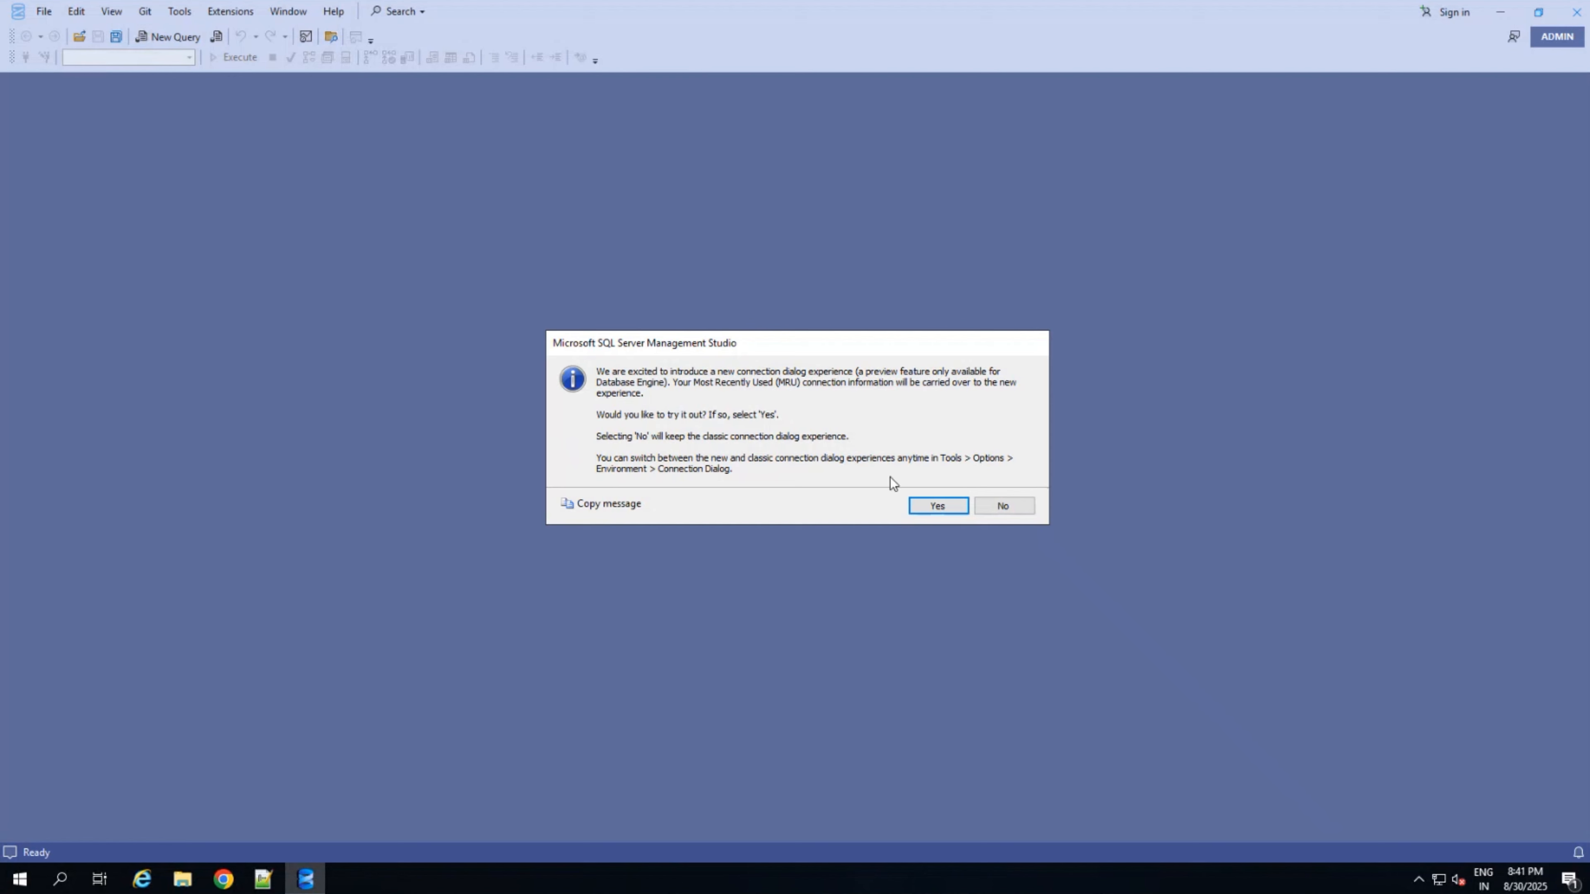
pyautogui.click(932, 504)
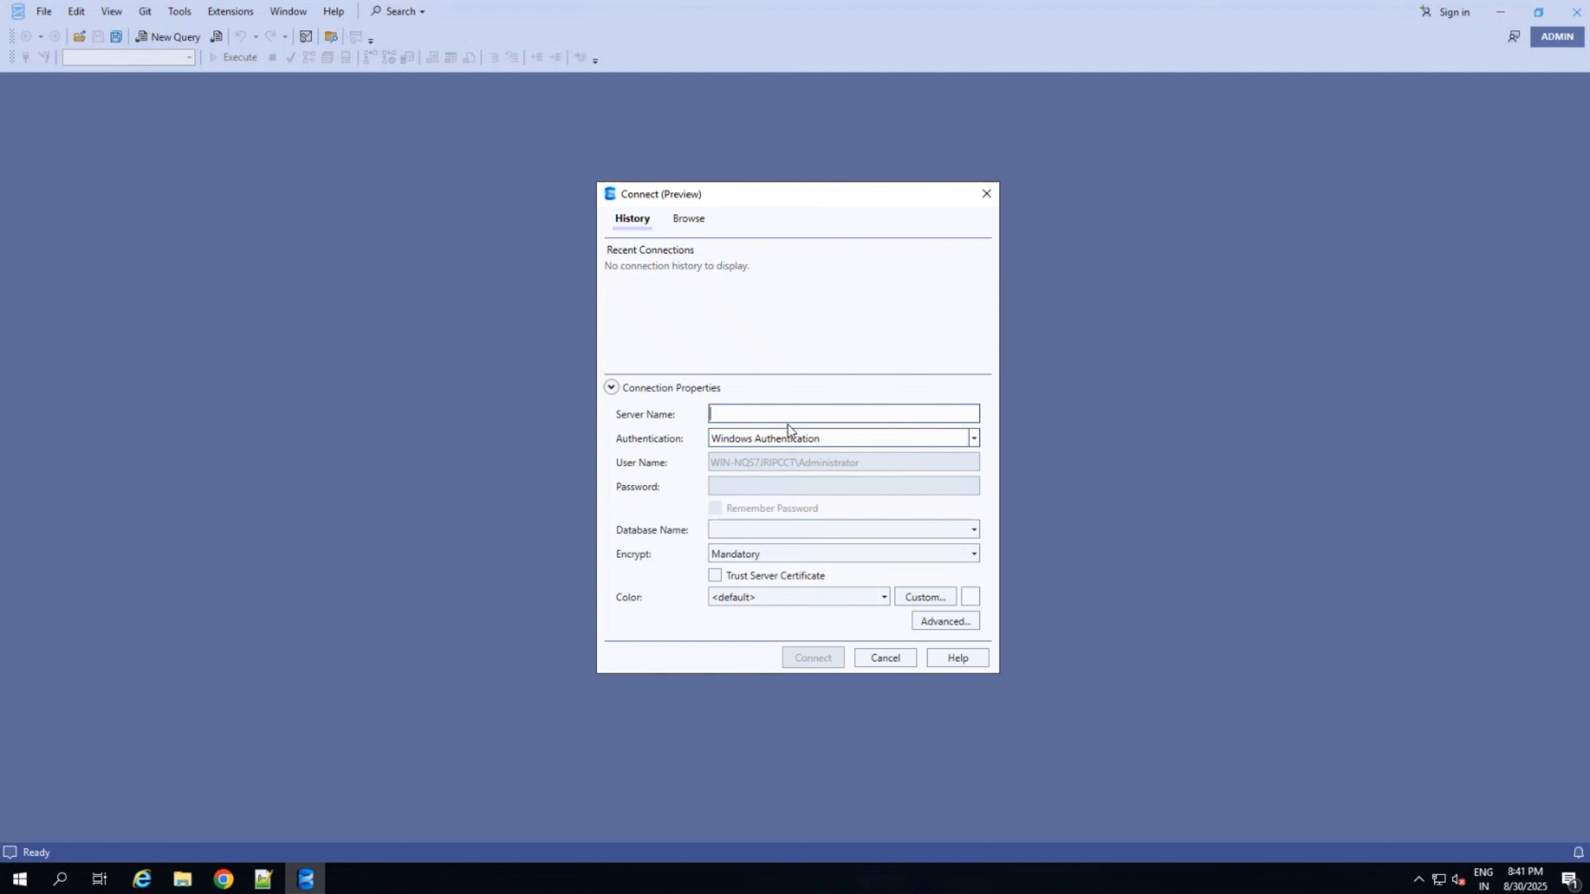
# - Browse the local servers, select the SQLEXPRESS instance and try to connect with Windows Authentication and Mandatory encryption
pyautogui.click(687, 220)
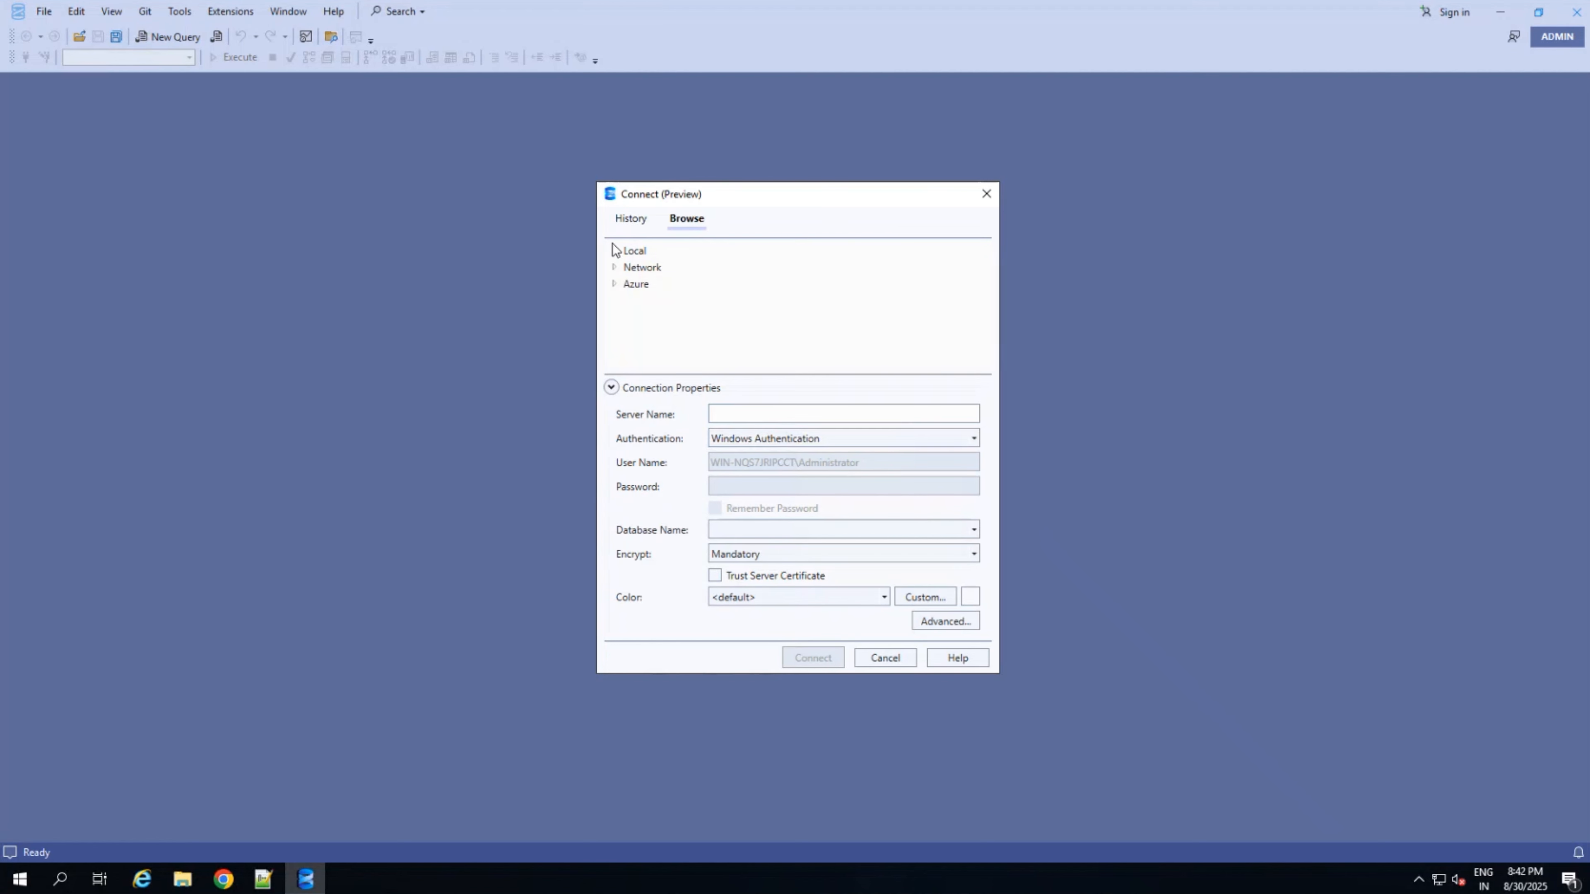
pyautogui.click(614, 252)
pyautogui.doubleClick(636, 283)
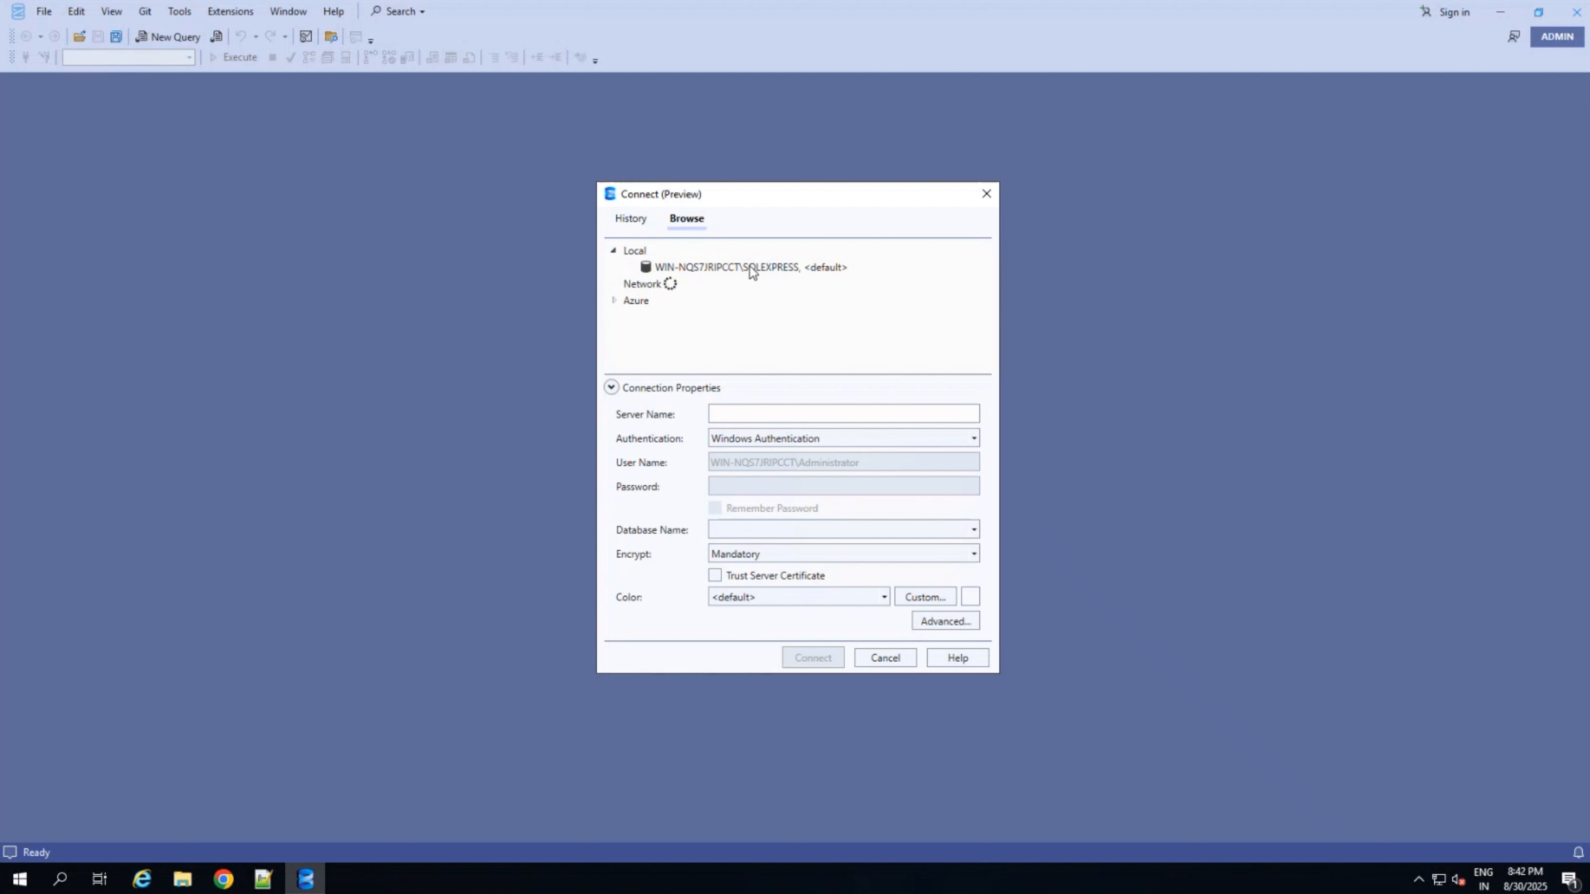
pyautogui.click(615, 301)
pyautogui.click(707, 271)
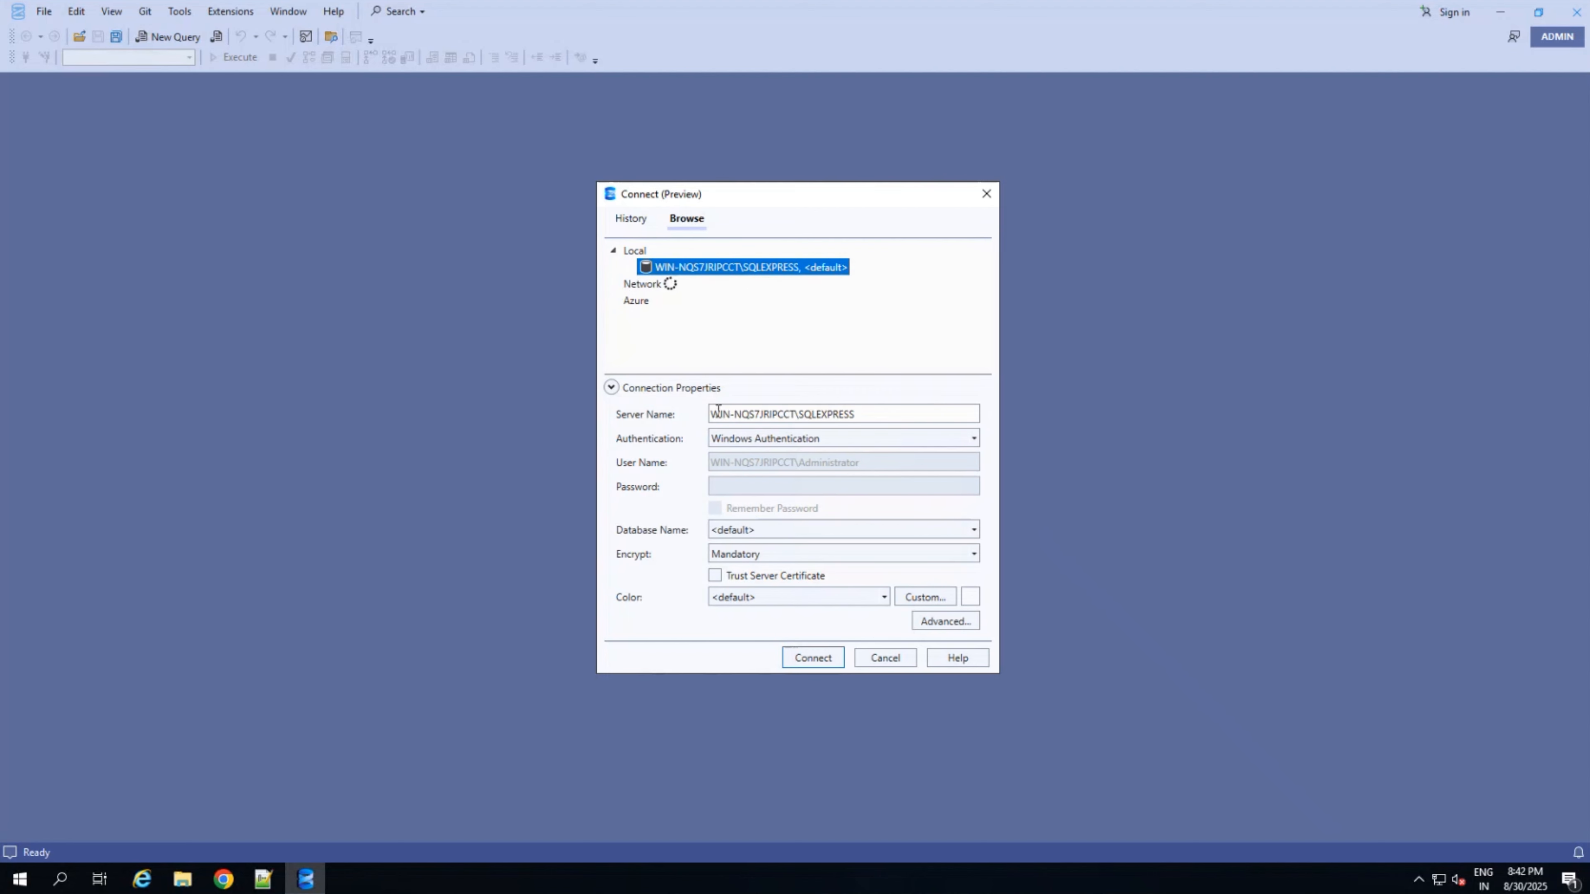
pyautogui.click(812, 658)
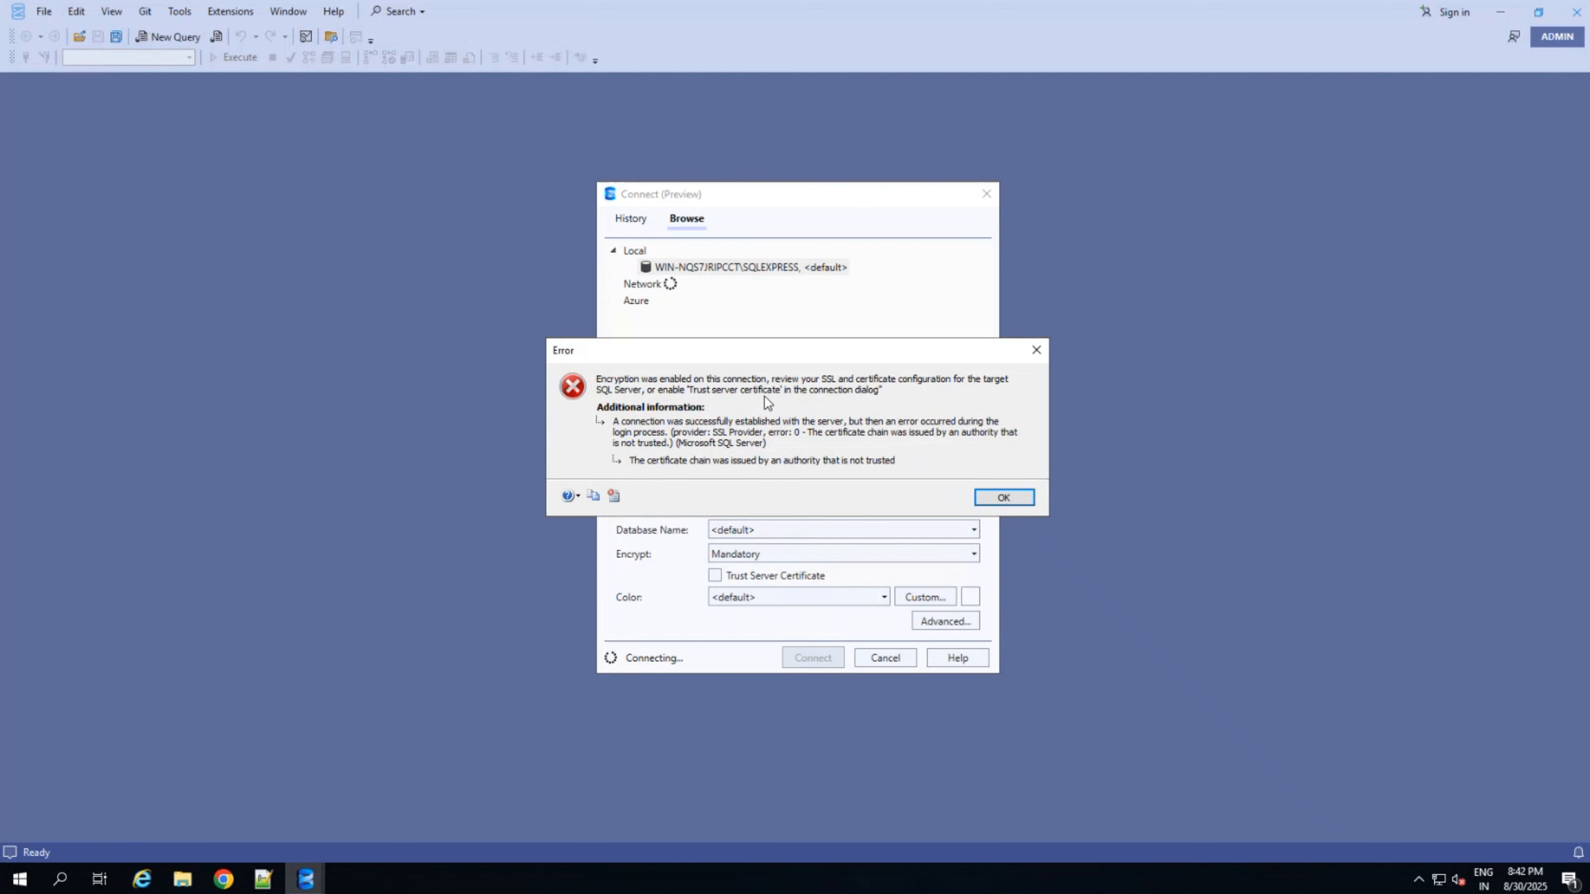
# - Connect to the SQLEXPRESS instance with Trust Server Certificate enabled and expand its System Databases under Databases
pyautogui.click(1003, 497)
pyautogui.click(714, 575)
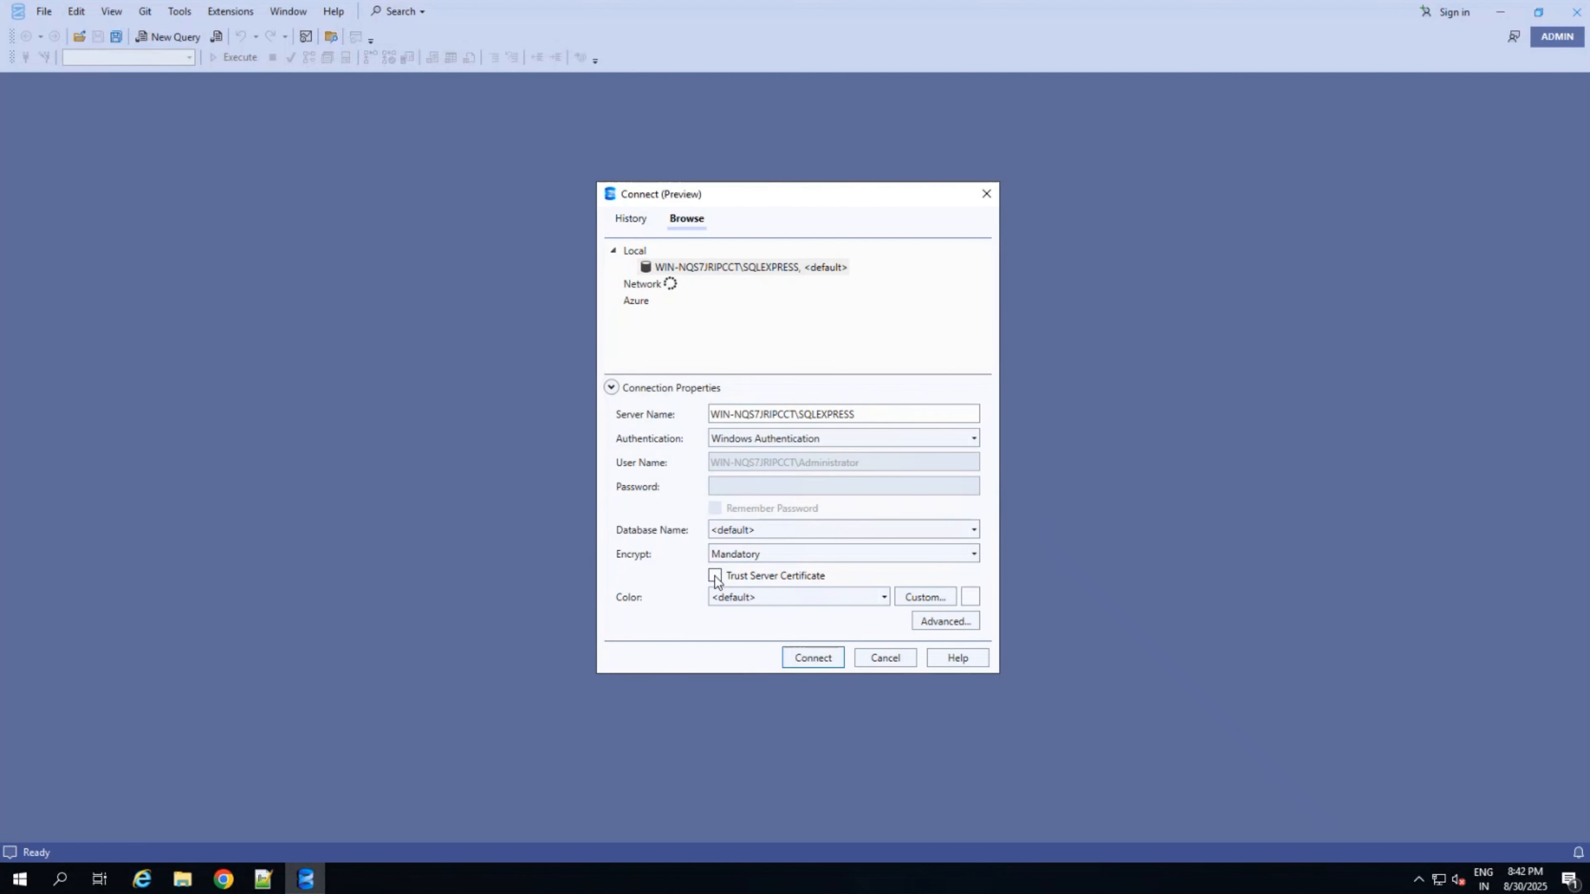
pyautogui.click(812, 658)
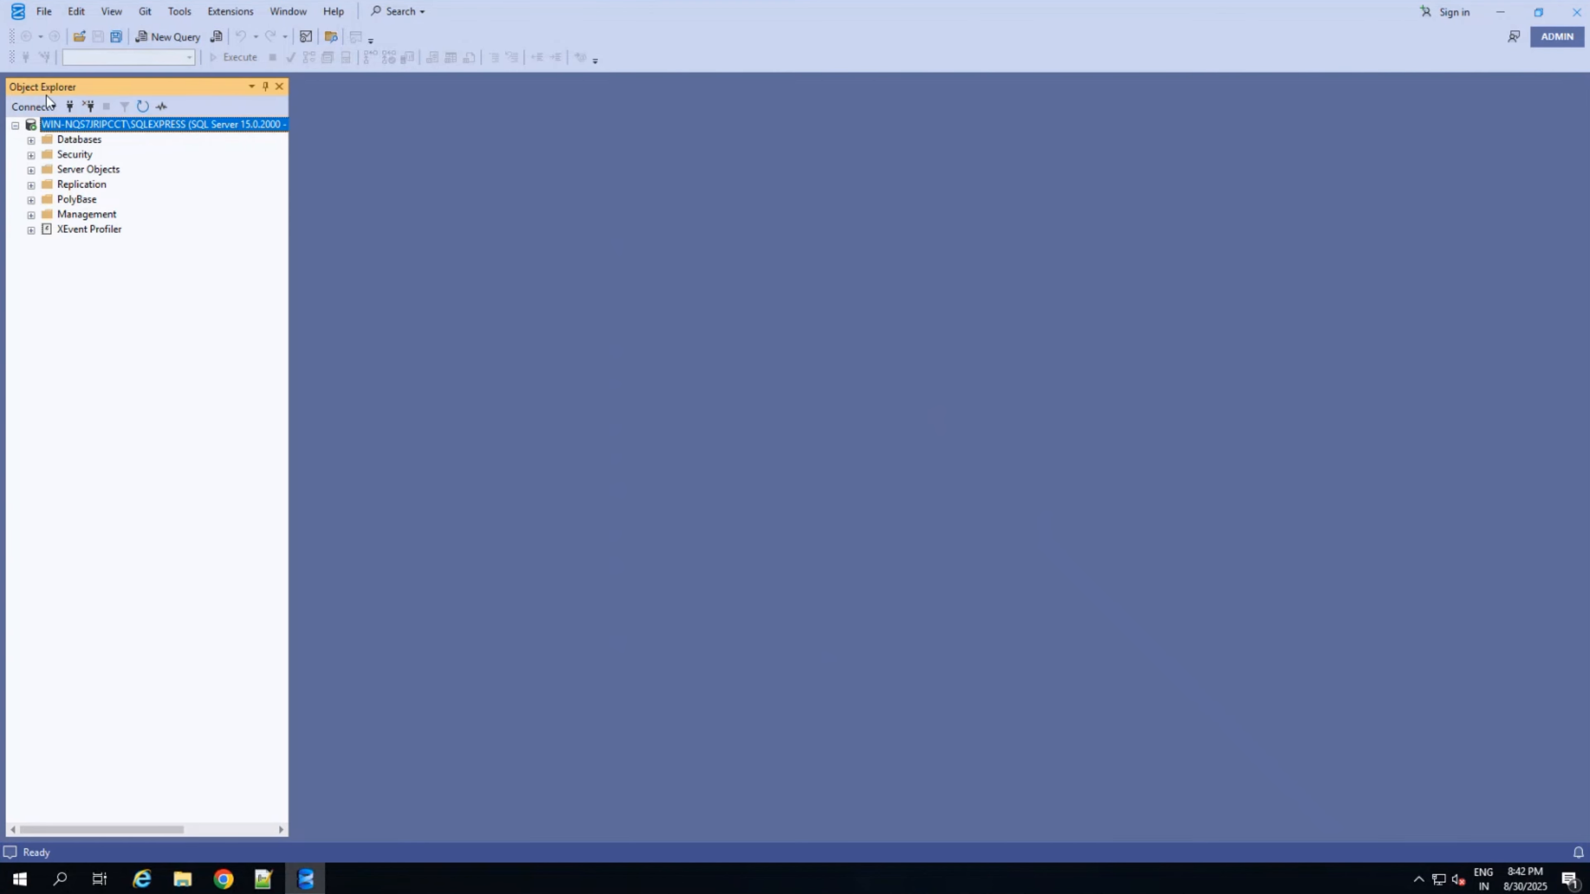
pyautogui.click(31, 140)
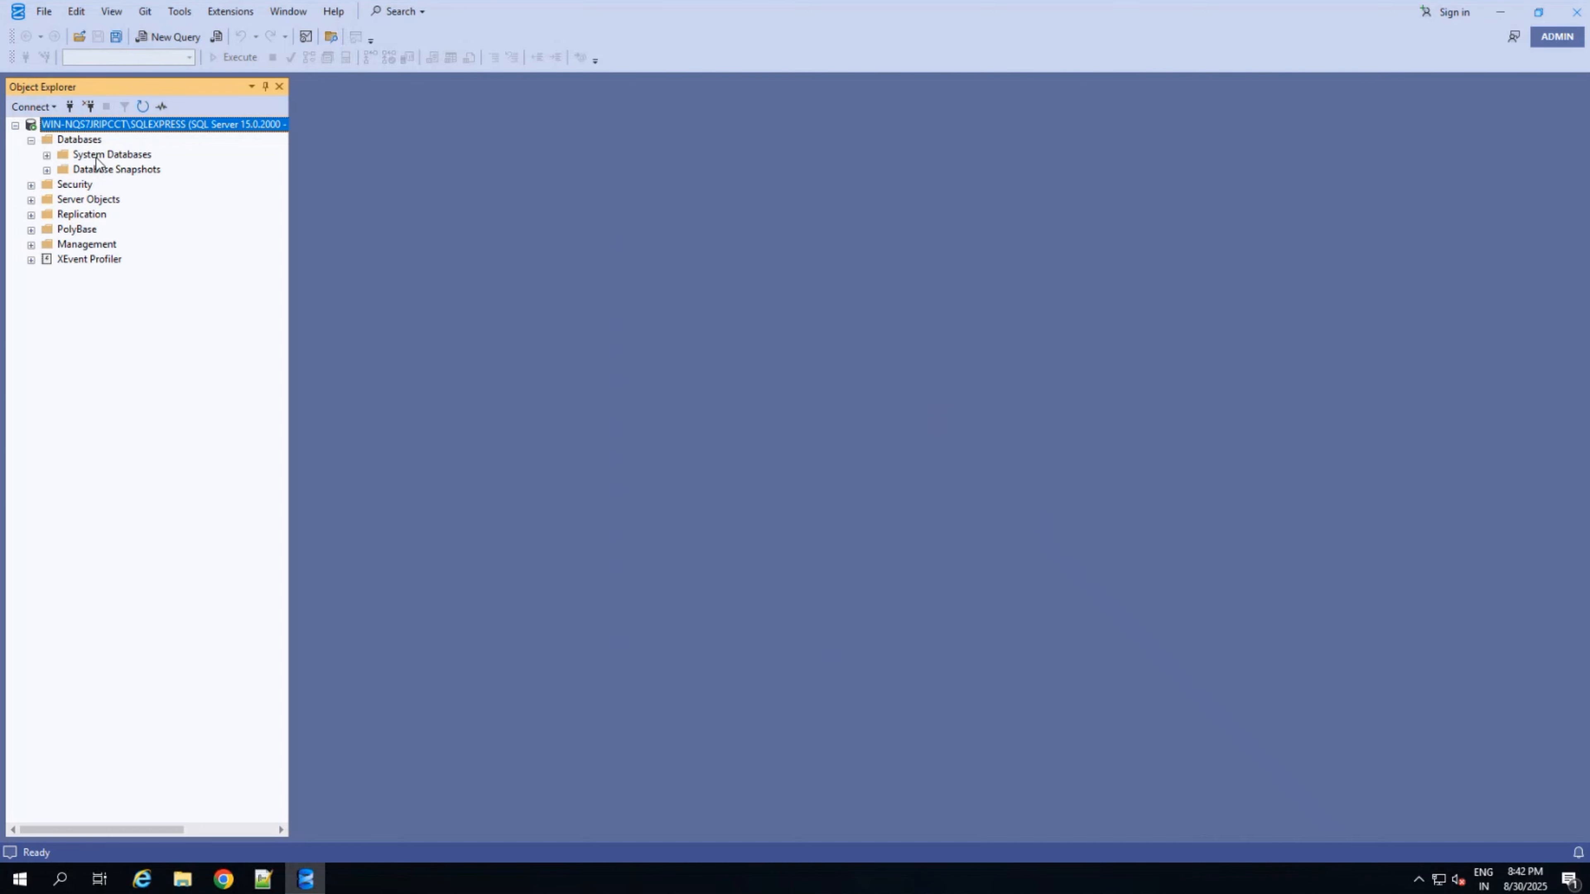
pyautogui.click(46, 156)
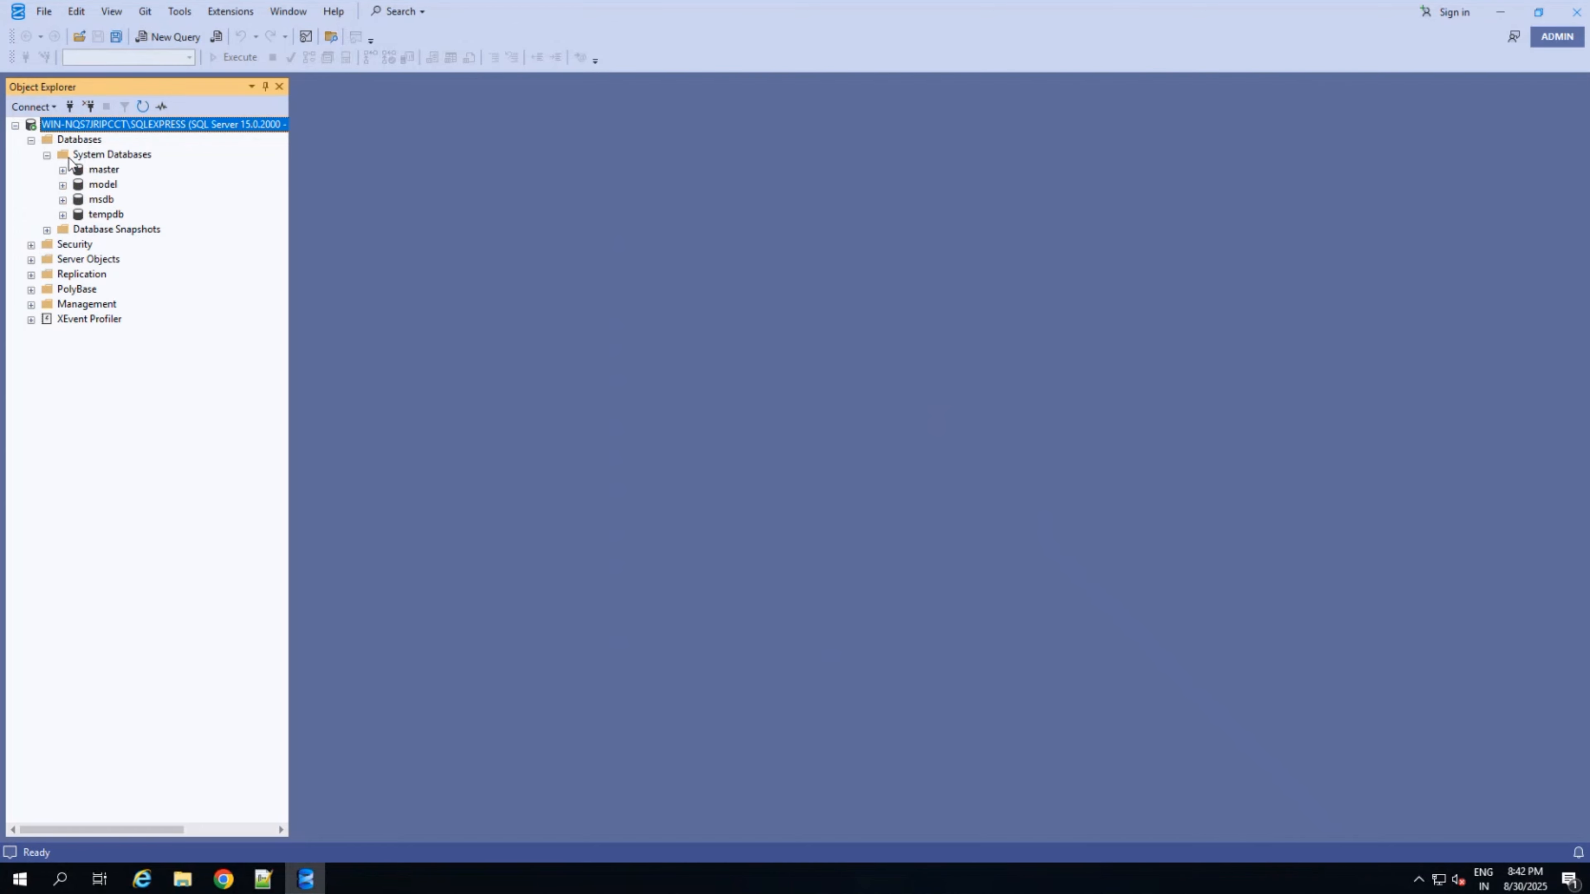